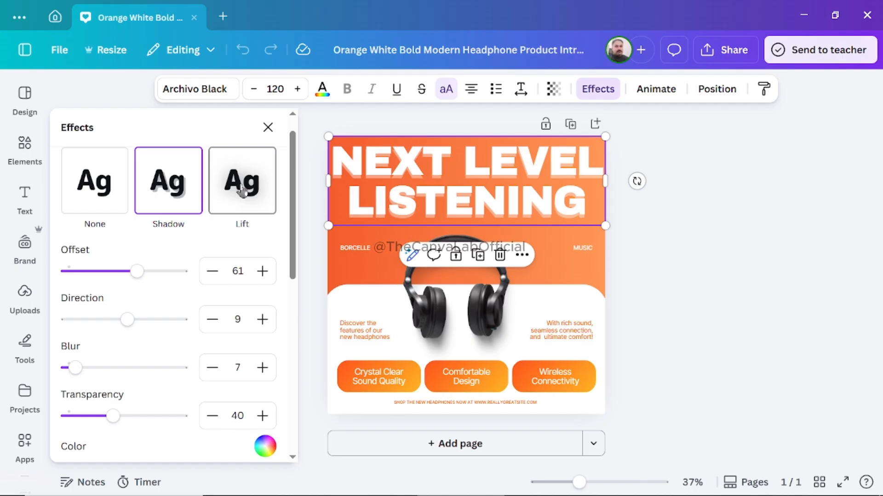
Apply the Lift effect to the "NEXT LEVEL LISTENING" headline and set its intensity to 100.
click(242, 192)
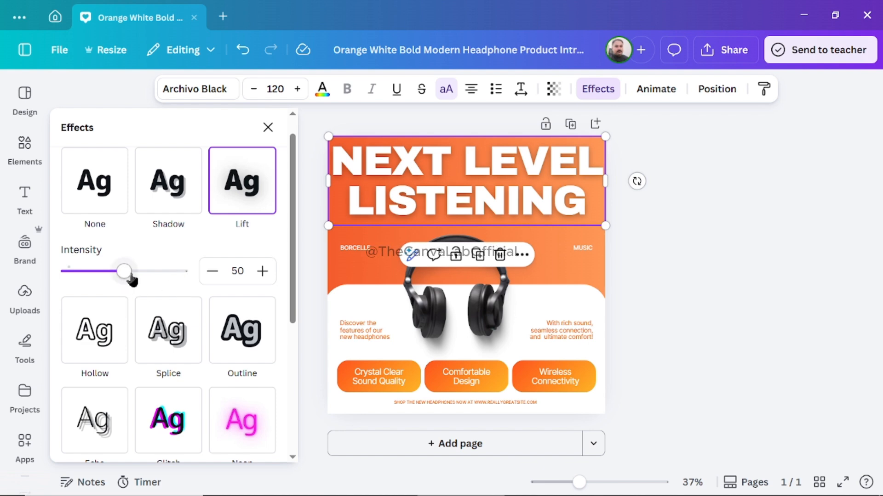
drag(124, 273, 193, 272)
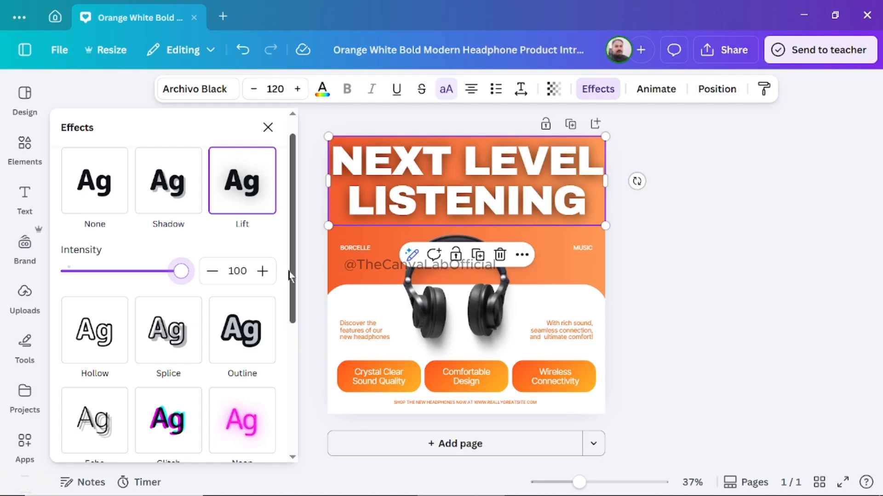
drag(291, 278, 308, 255)
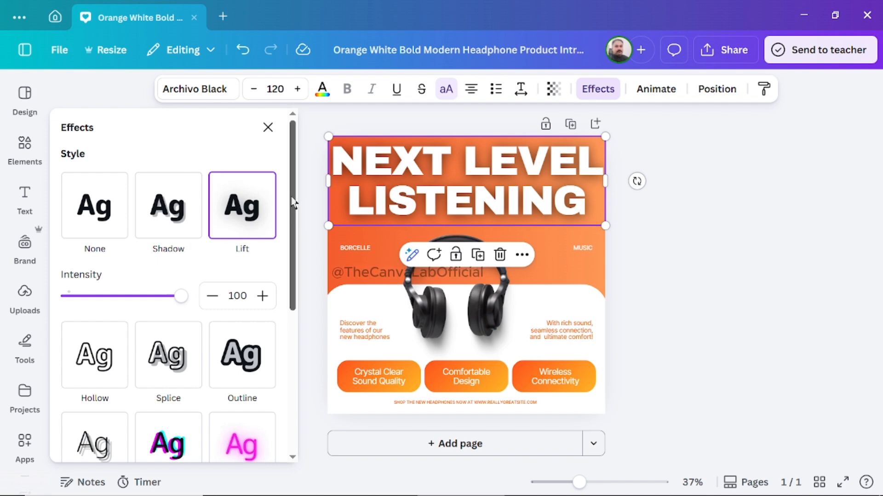
Change the headline's effect to Hollow, trying a thickness of 100 before reducing it to 55.
drag(293, 203, 294, 249)
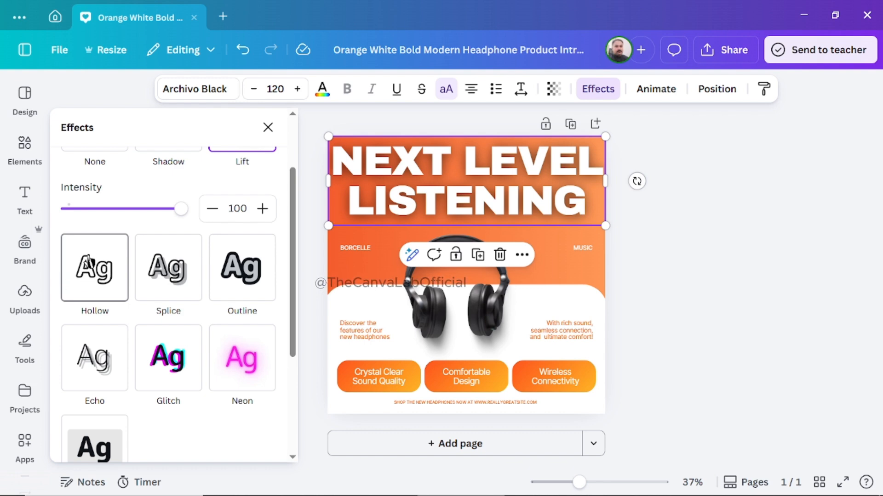
click(94, 289)
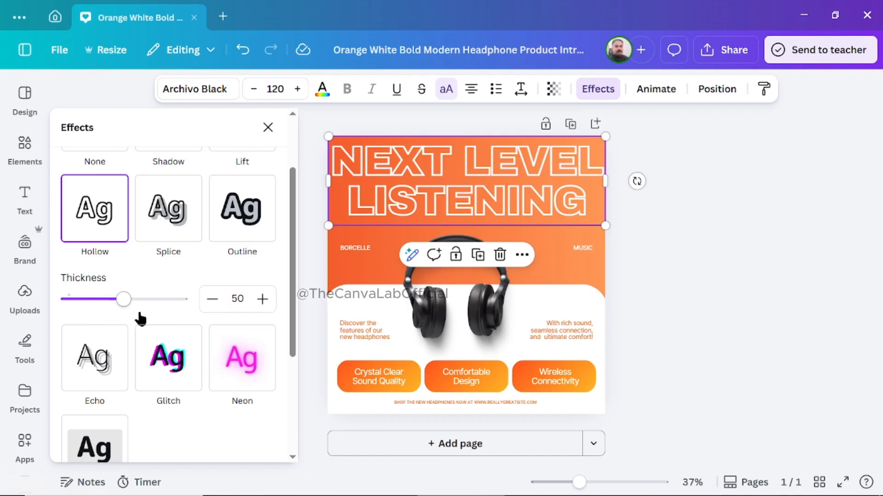
drag(123, 300, 191, 306)
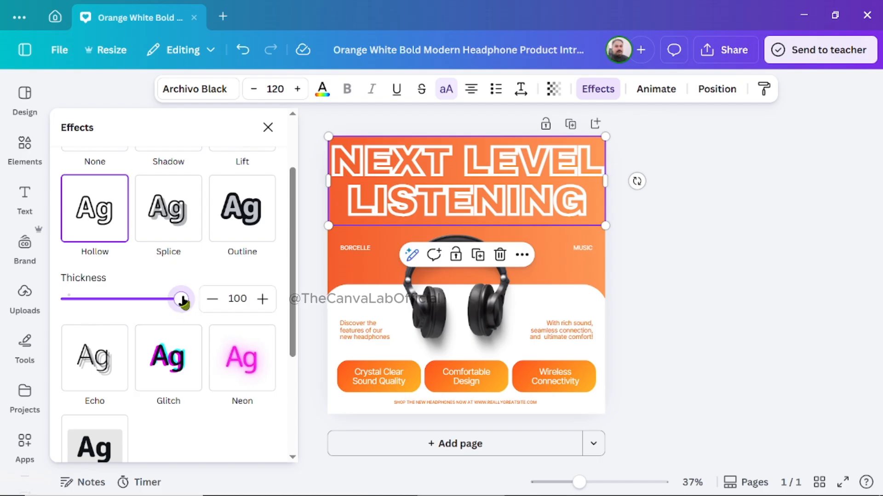
drag(182, 302, 125, 301)
drag(129, 301, 130, 302)
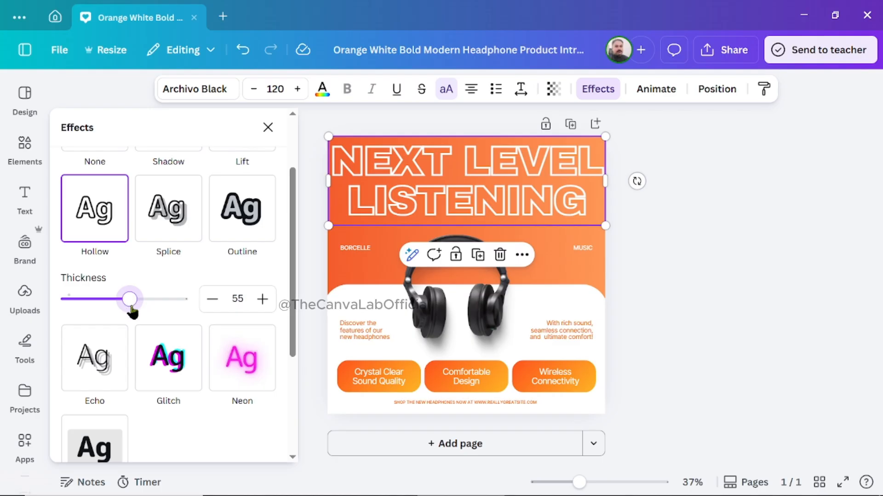
Set the Hollow effect's thickness to exactly 80.
click(245, 299)
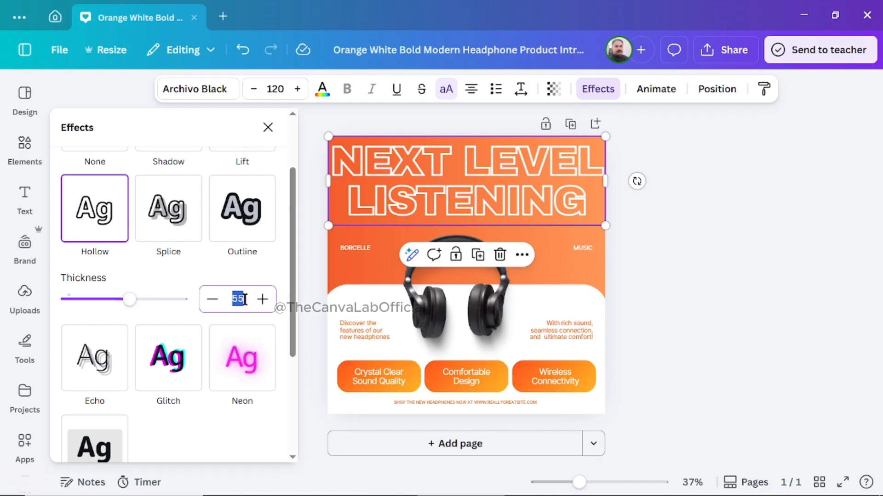
text(8)
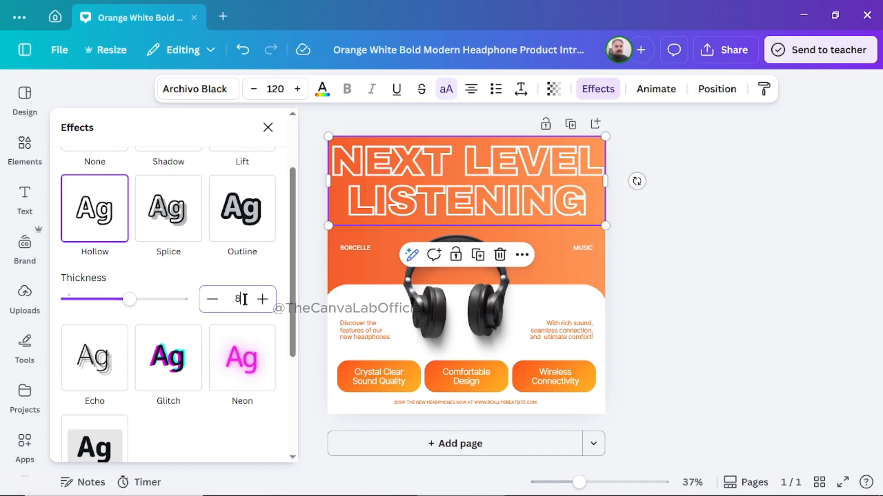
text(0)
key(Return)
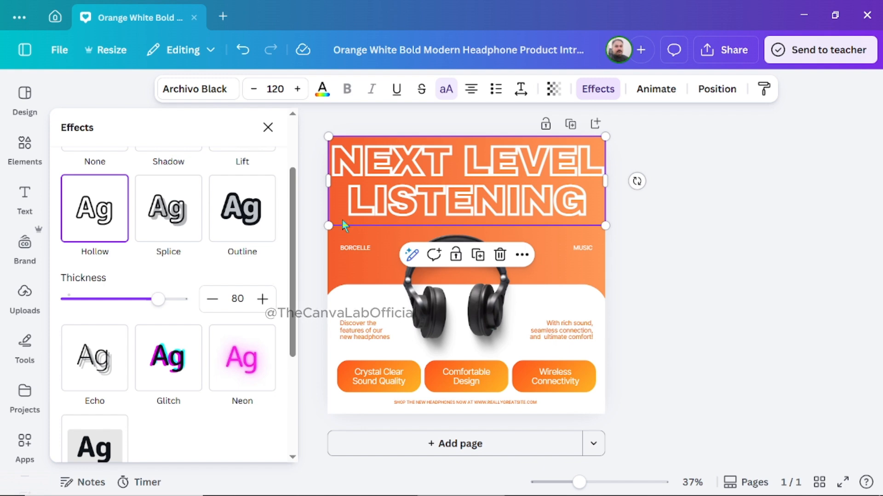
Set the Hollow effect's thickness on the headline to 50.
double_click(242, 299)
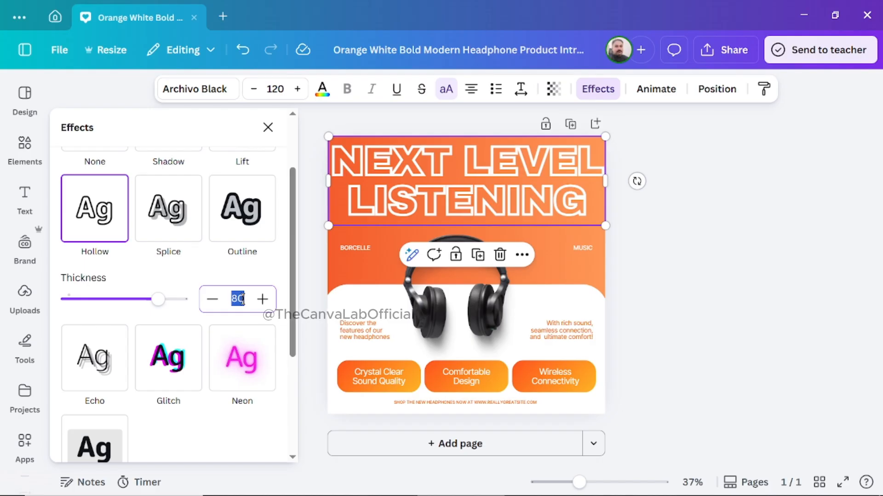
key(BackSpace)
text(50)
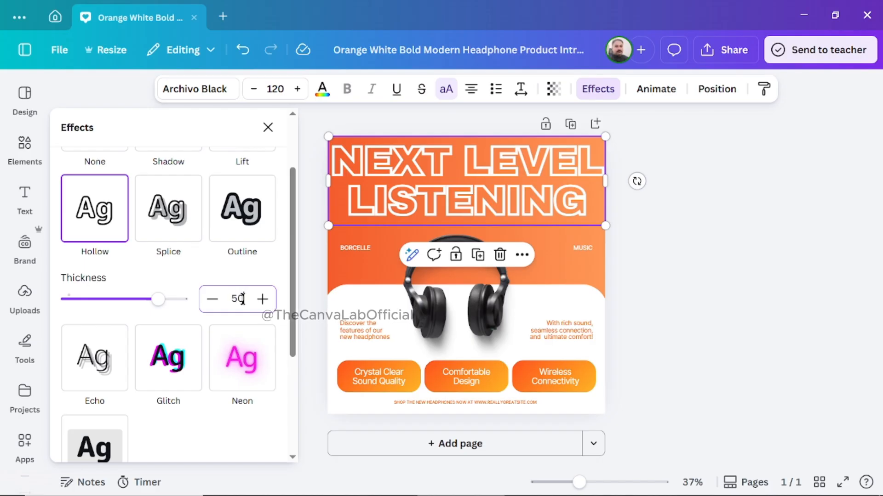
click(263, 283)
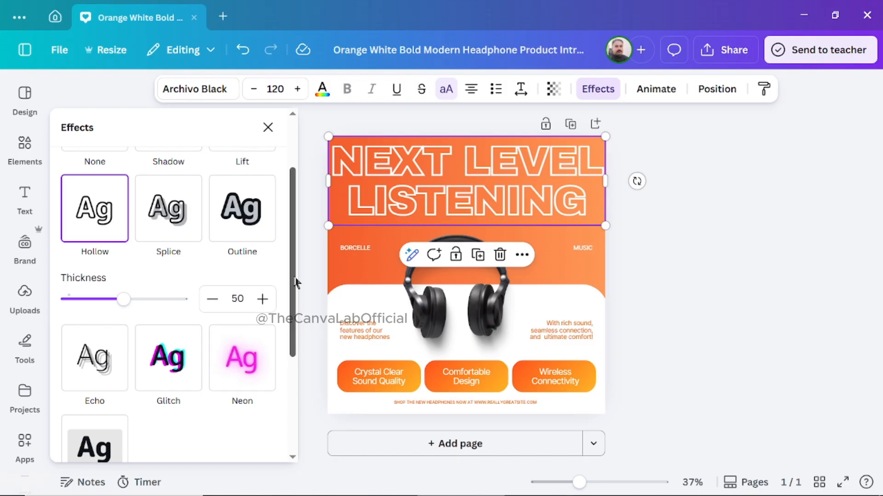
Apply the Echo effect to the headline with an offset of 71 and a direction of 62.
drag(295, 279, 297, 323)
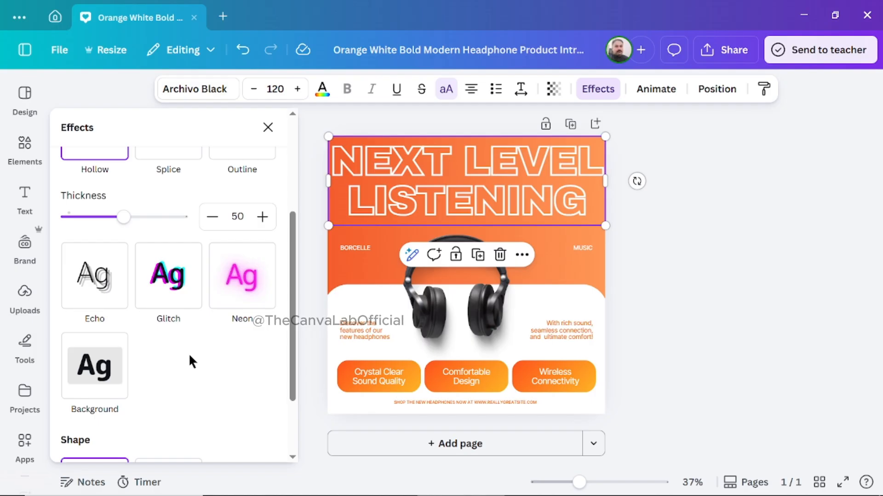
click(94, 287)
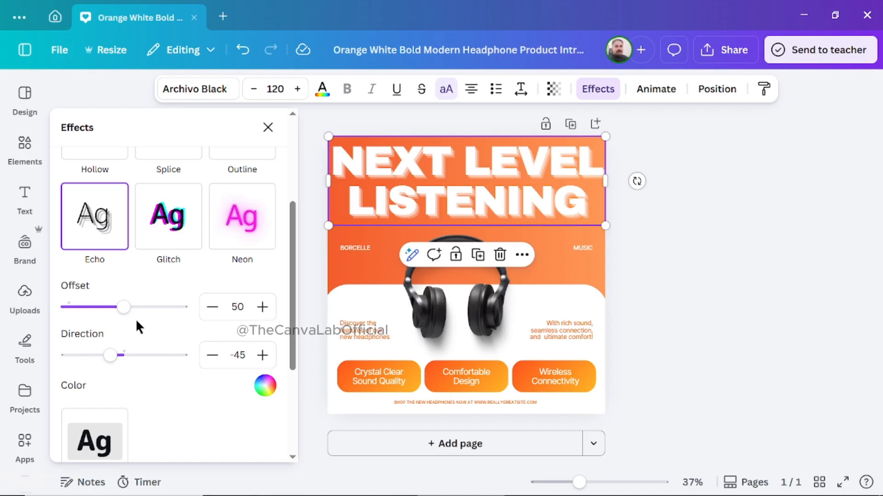
drag(122, 315, 175, 310)
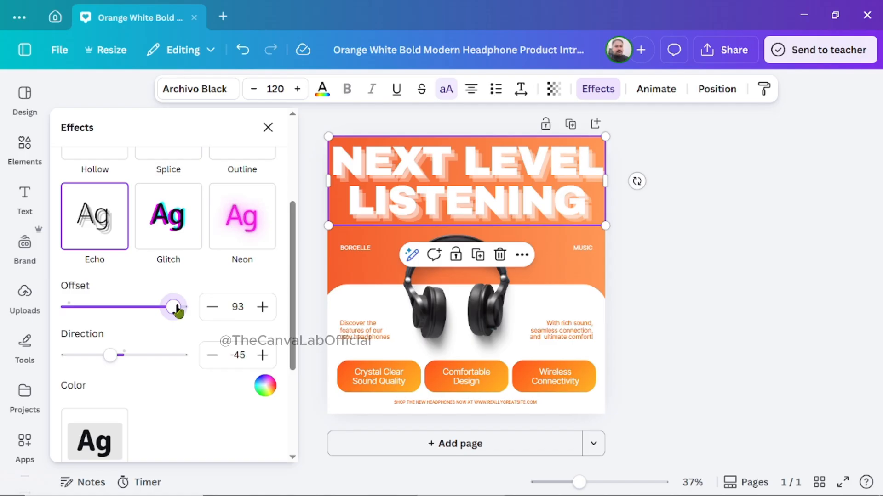
drag(178, 312, 140, 315)
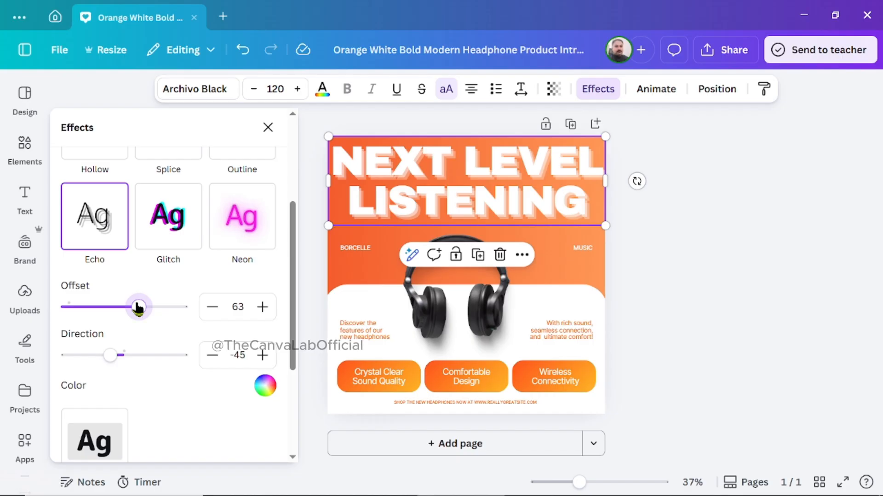
drag(138, 308, 147, 307)
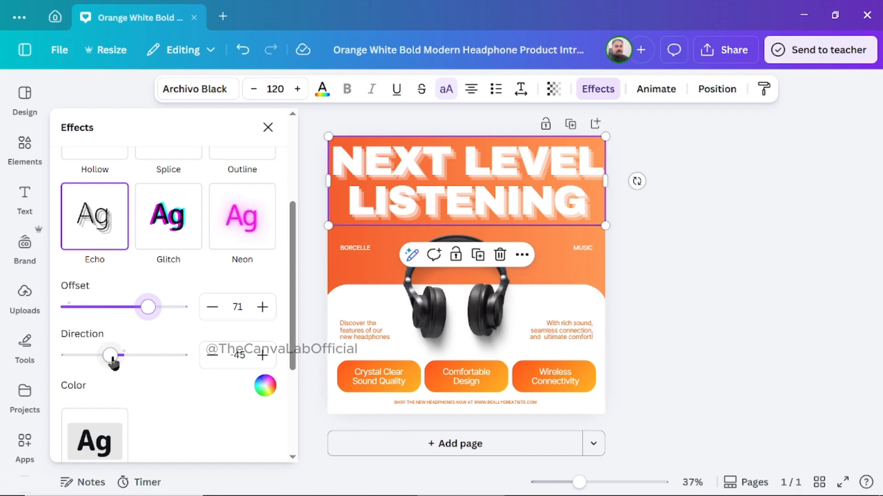
drag(114, 362, 144, 354)
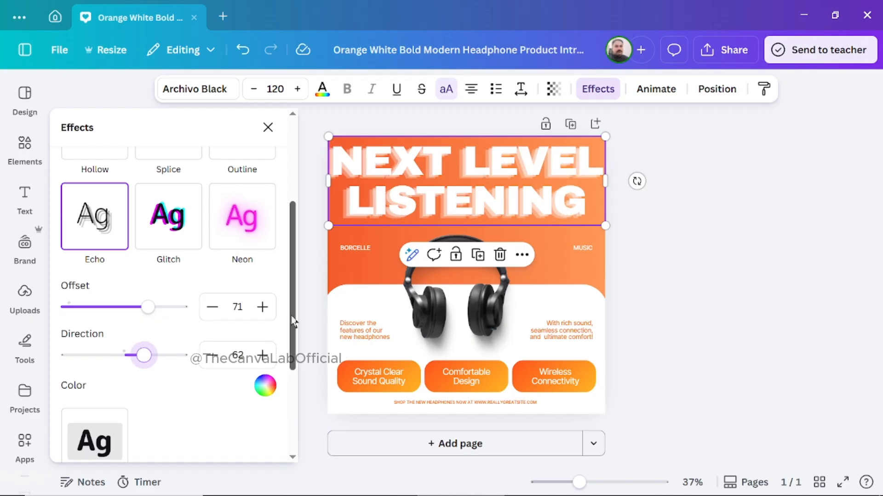
Try purple as the headline's echo color and settle on light green from the default solid colors.
scroll(296, 324, down, 2)
scroll(298, 350, down, 1)
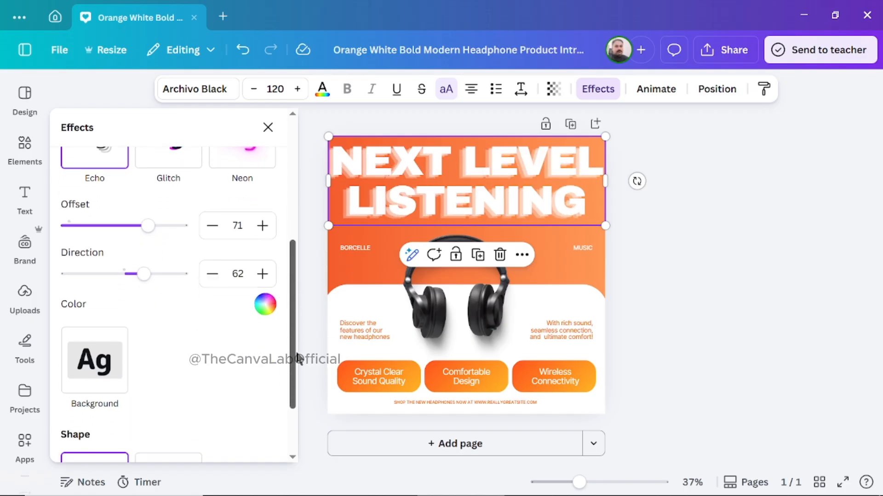
click(266, 305)
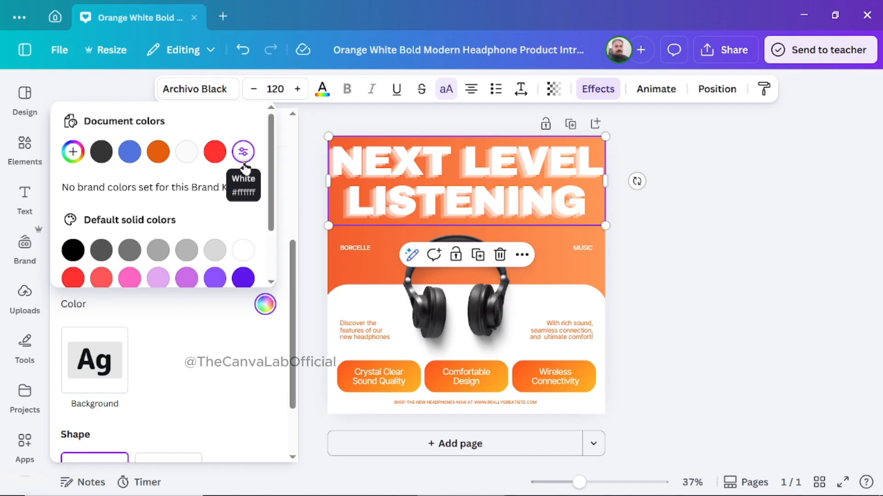
click(244, 278)
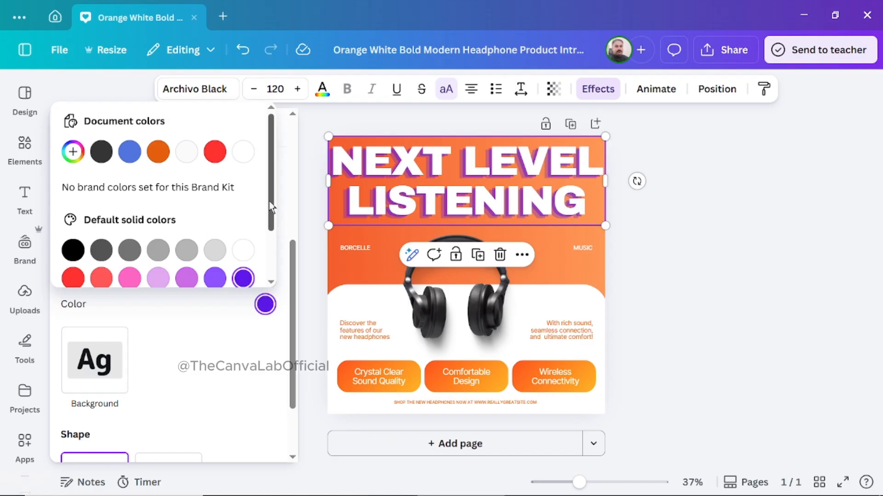
drag(272, 203, 269, 253)
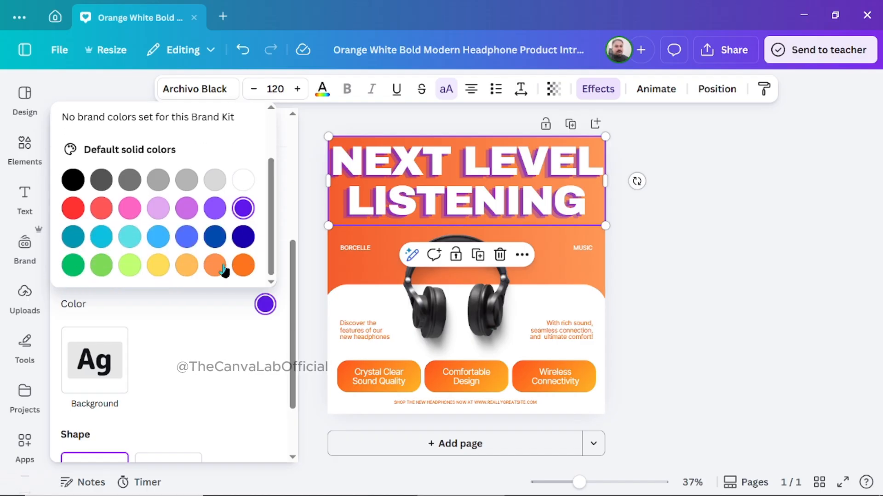
click(130, 267)
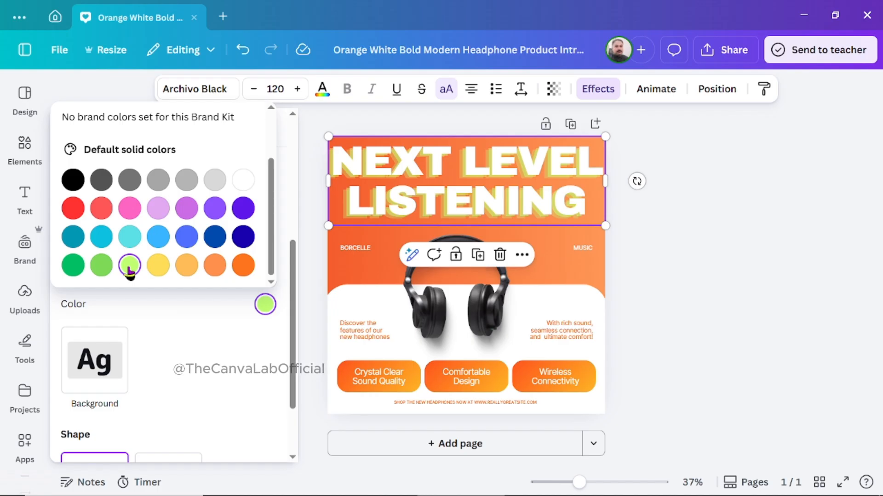
click(203, 341)
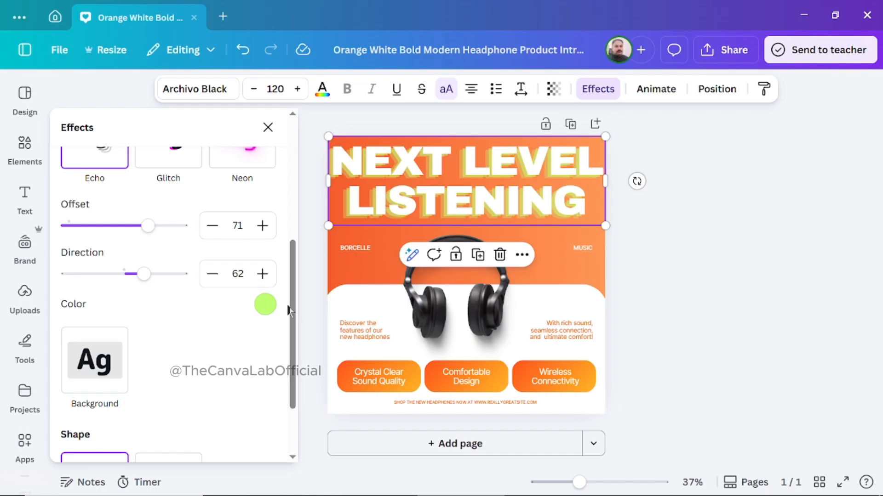
Apply the Glitch effect to the headline with an offset of 59 and a direction of 0.
scroll(295, 307, up, 1)
drag(295, 285, 296, 263)
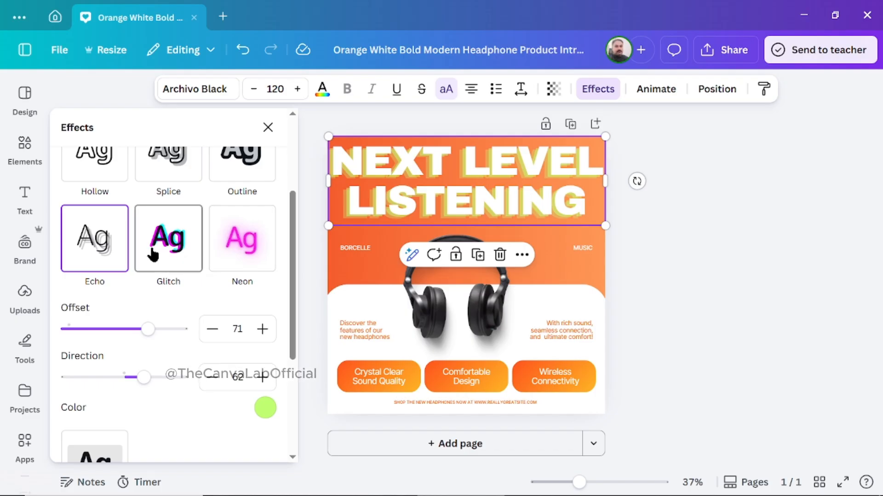
click(179, 238)
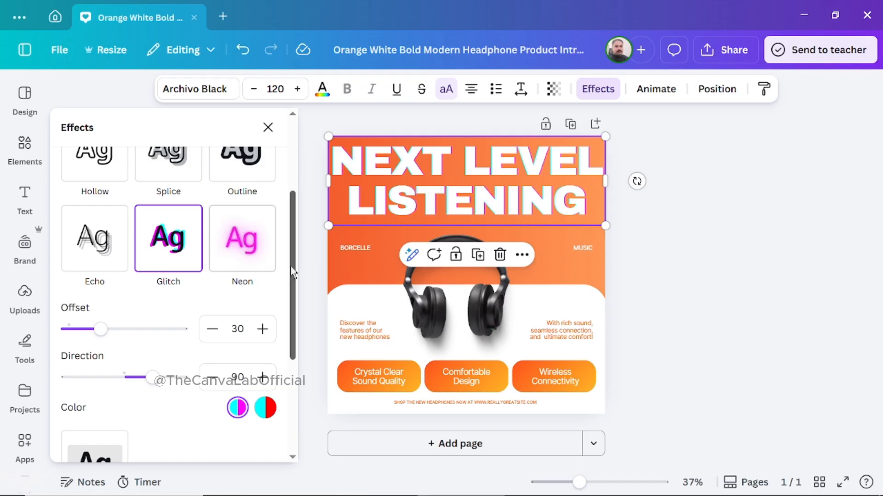
drag(293, 270, 294, 289)
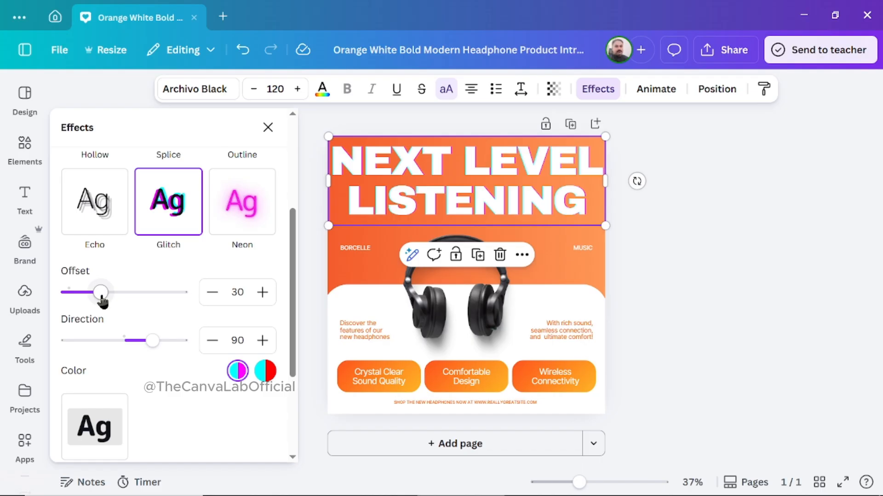
drag(101, 297, 135, 294)
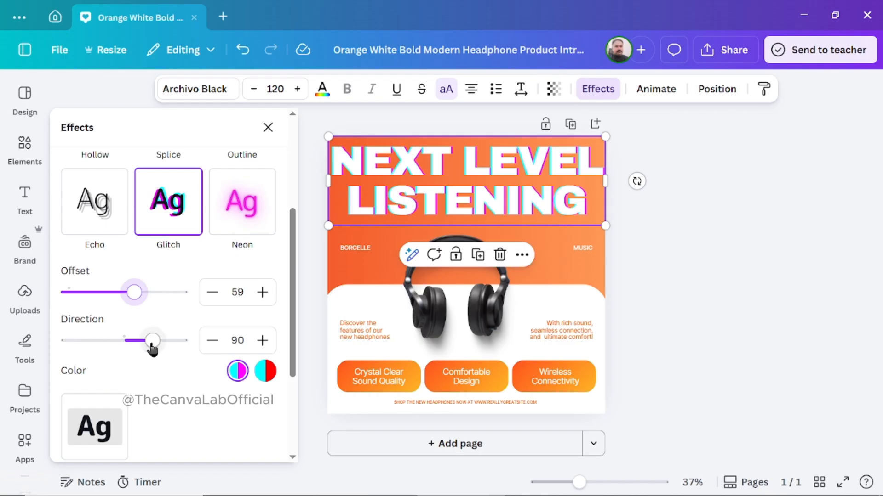
drag(152, 340, 123, 340)
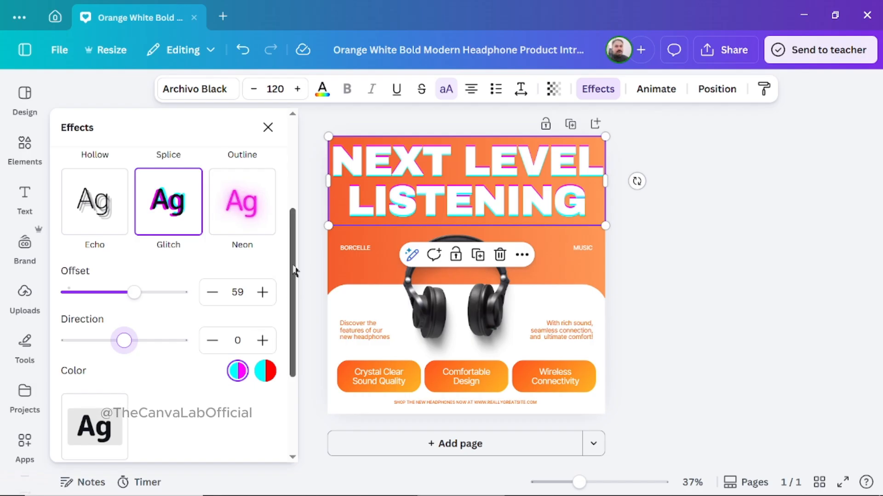
Apply the Neon effect to the headline, try intensities of 1 and 100, and set the intensity to 62.
drag(294, 272, 294, 257)
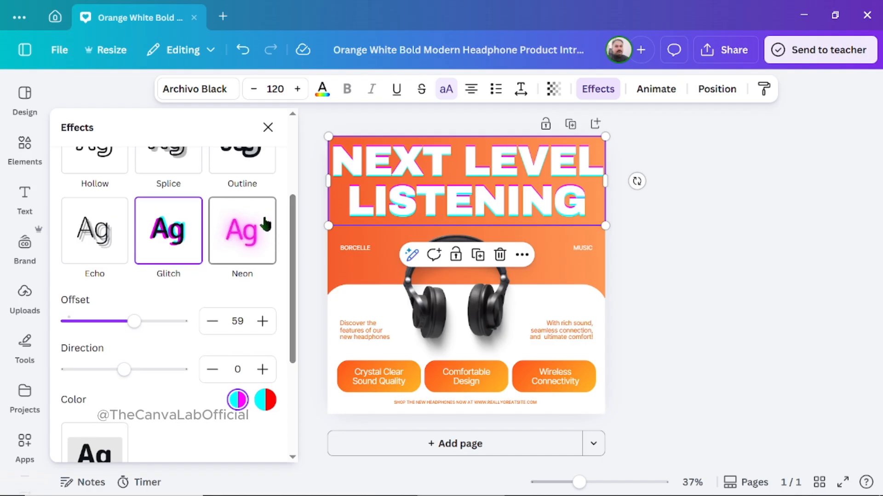
click(247, 246)
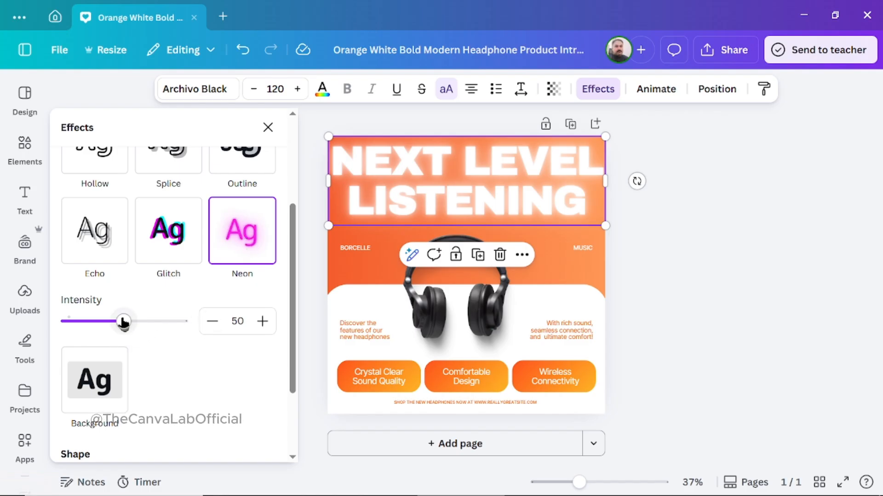
drag(123, 321, 60, 322)
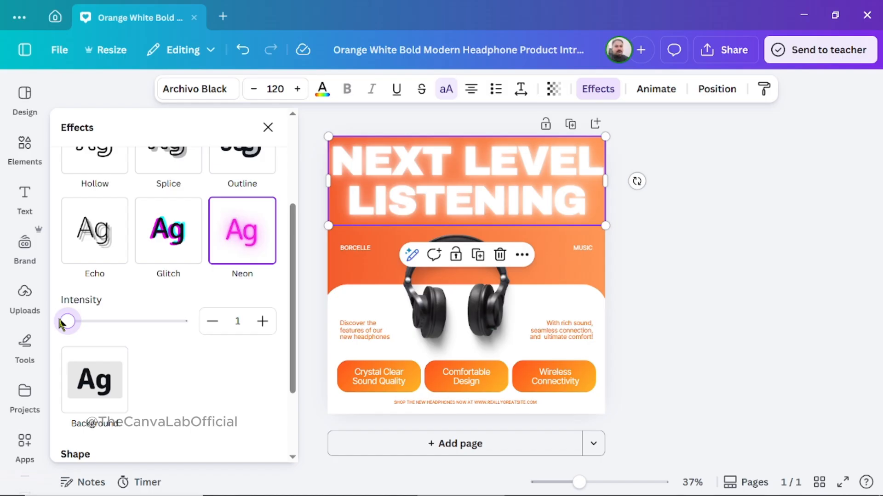
drag(61, 324, 187, 331)
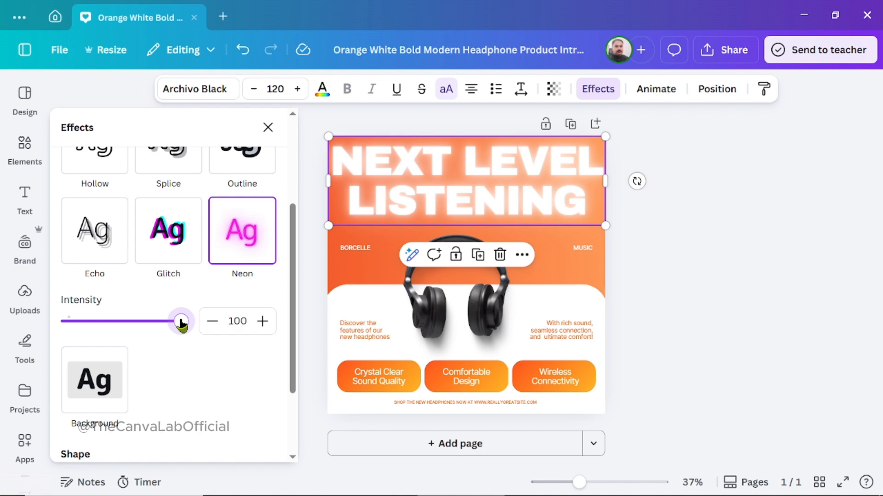
drag(182, 323, 139, 323)
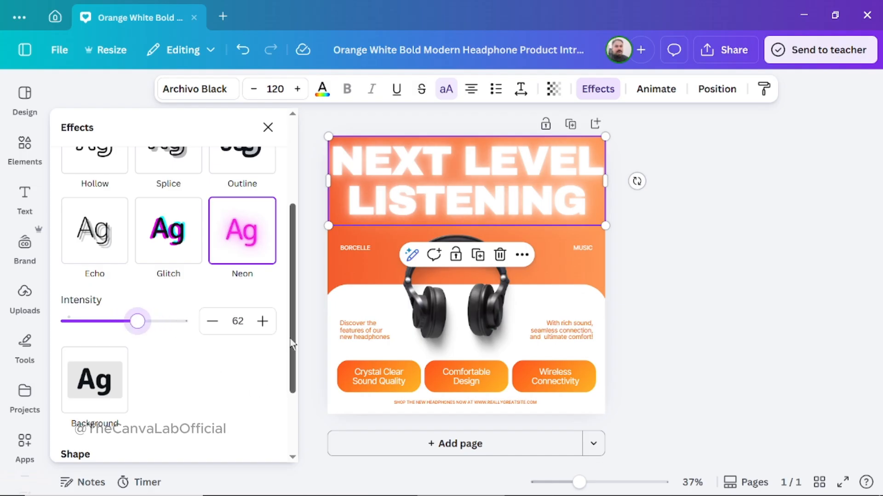
Apply the Background effect to the headline with a roundness of 62, a spread of 32 and a transparency of 67.
scroll(294, 363, down, 2)
drag(295, 366, 295, 370)
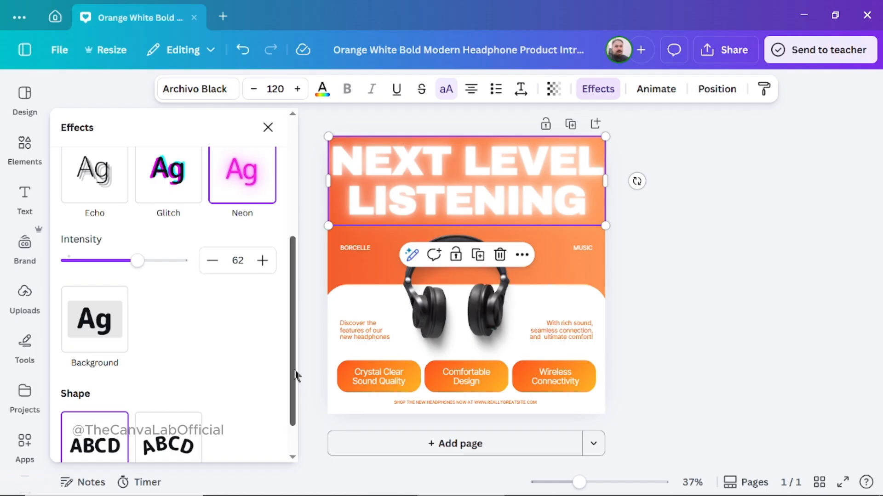
click(98, 313)
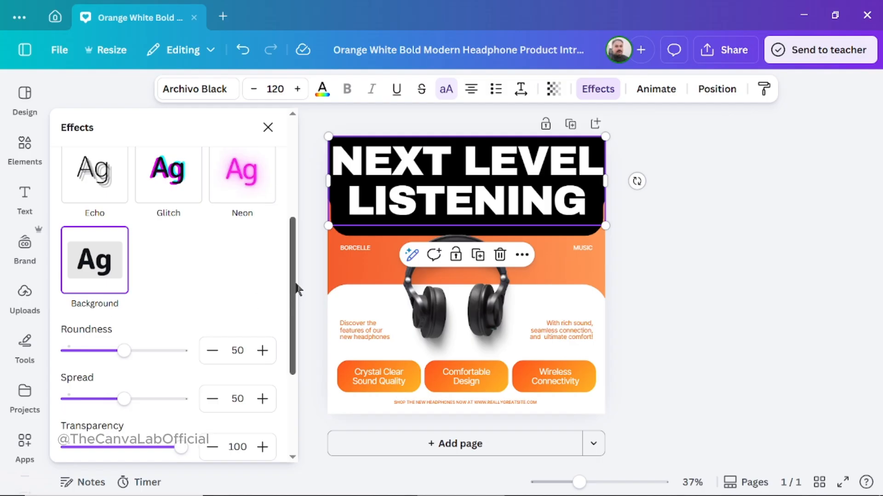
drag(291, 285, 294, 298)
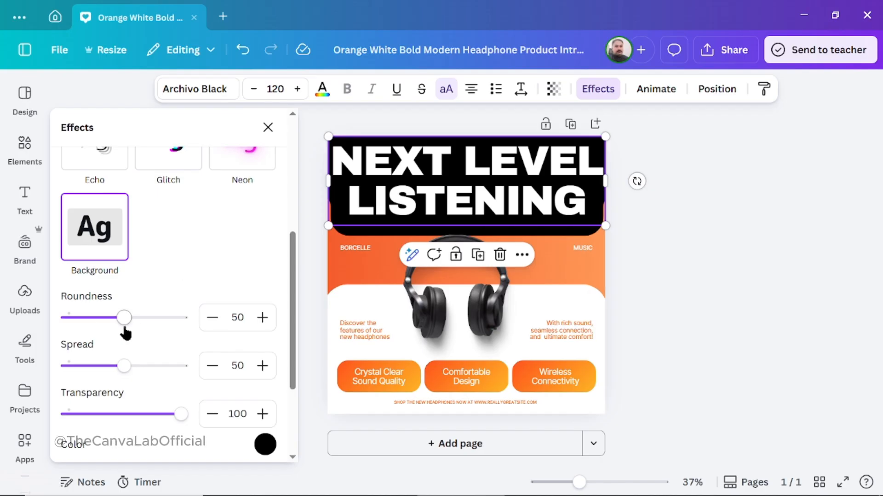
mouse_move(126, 322)
mouse_down()
mouse_move(183, 322)
mouse_move(57, 321)
mouse_move(132, 317)
mouse_move(60, 322)
mouse_move(151, 321)
mouse_move(73, 325)
mouse_move(150, 334)
mouse_move(109, 327)
mouse_move(168, 320)
mouse_move(109, 316)
mouse_move(166, 319)
mouse_move(132, 324)
mouse_move(139, 324)
mouse_up()
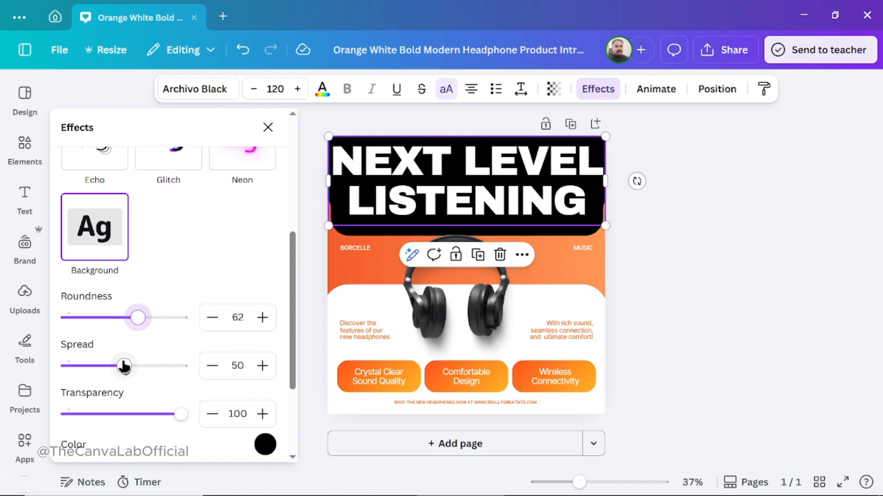
drag(123, 366, 104, 366)
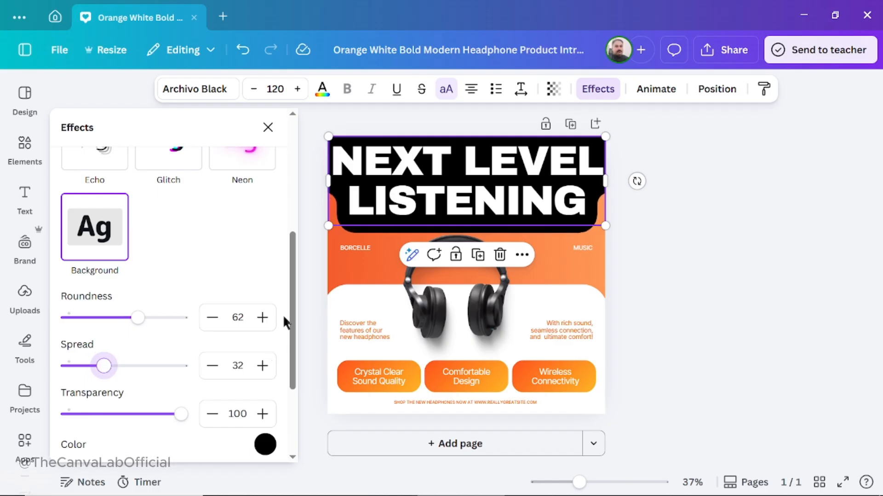
drag(293, 306, 297, 334)
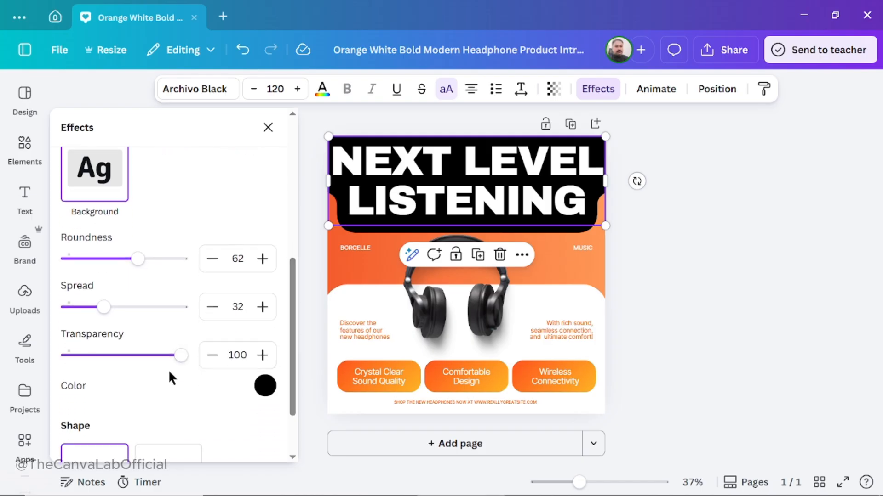
drag(182, 362, 144, 356)
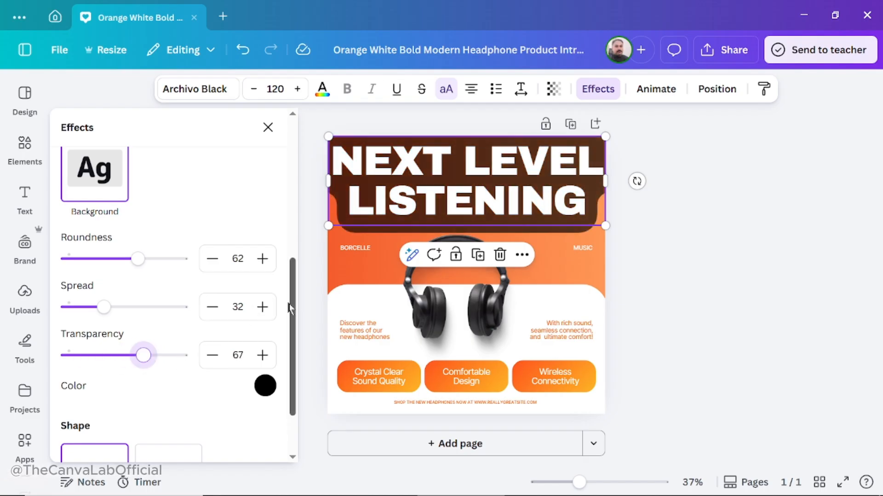
Try grass green as the headline's background color and settle on pink from the default solid colors.
scroll(295, 317, down, 2)
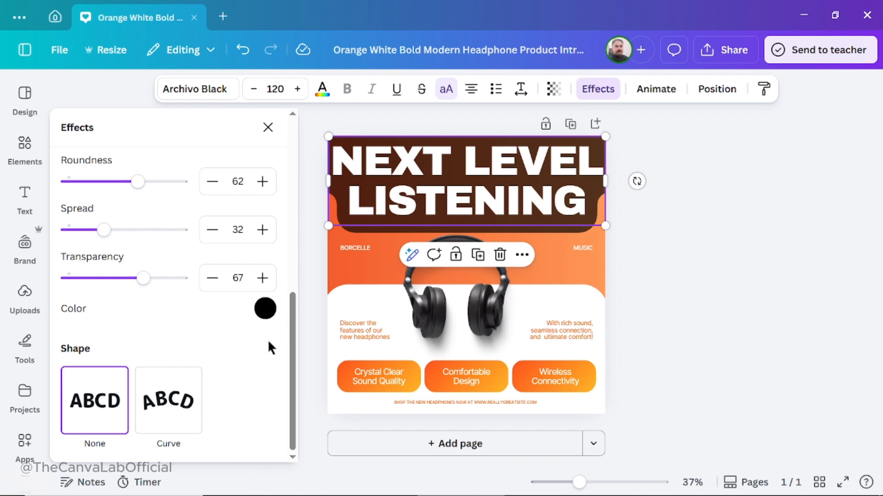
click(265, 311)
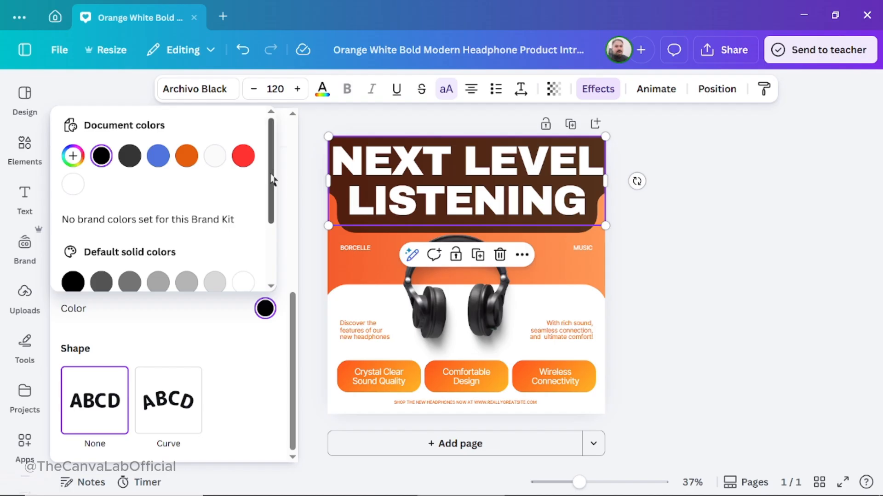
drag(271, 178, 280, 225)
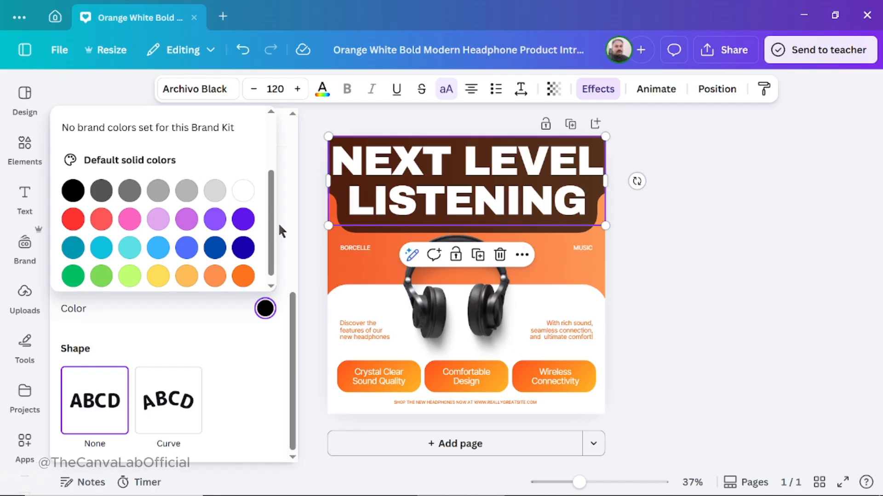
click(101, 277)
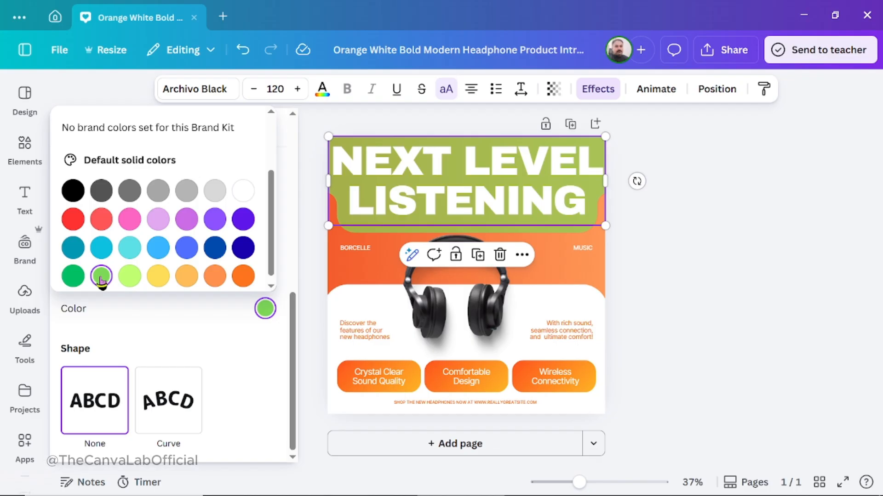
click(130, 225)
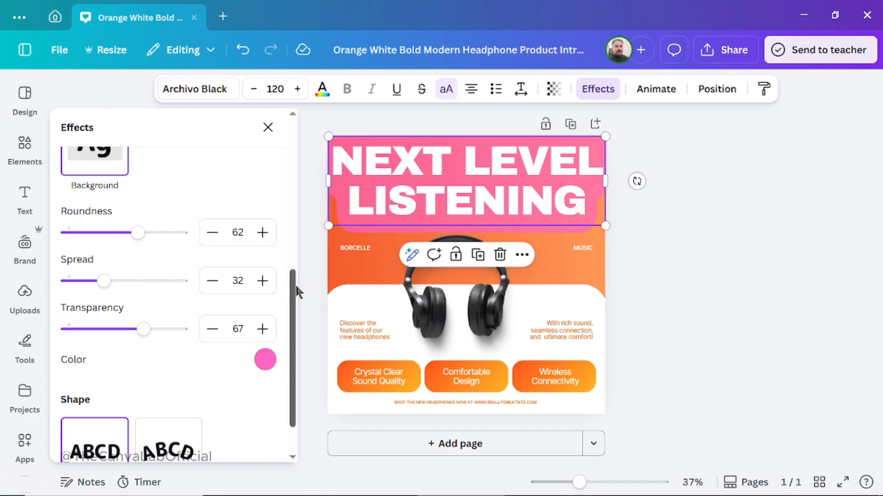
Apply the Curve shape to the headline.
drag(294, 297, 295, 345)
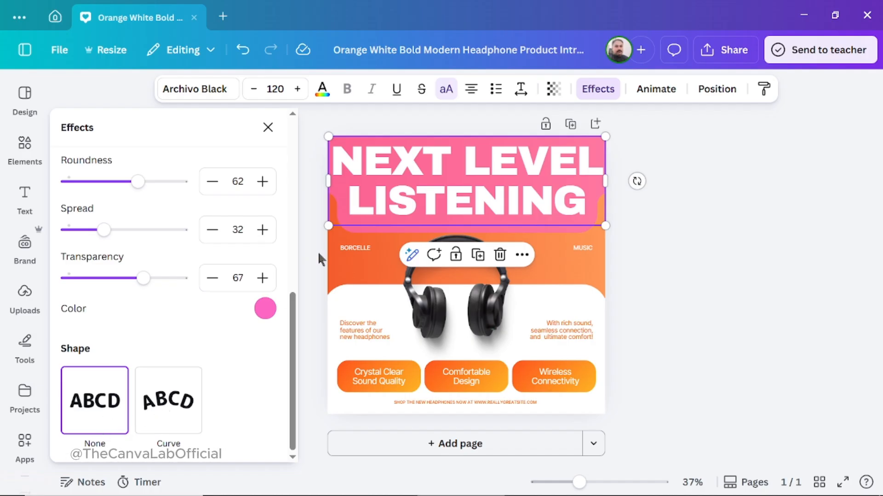
click(479, 182)
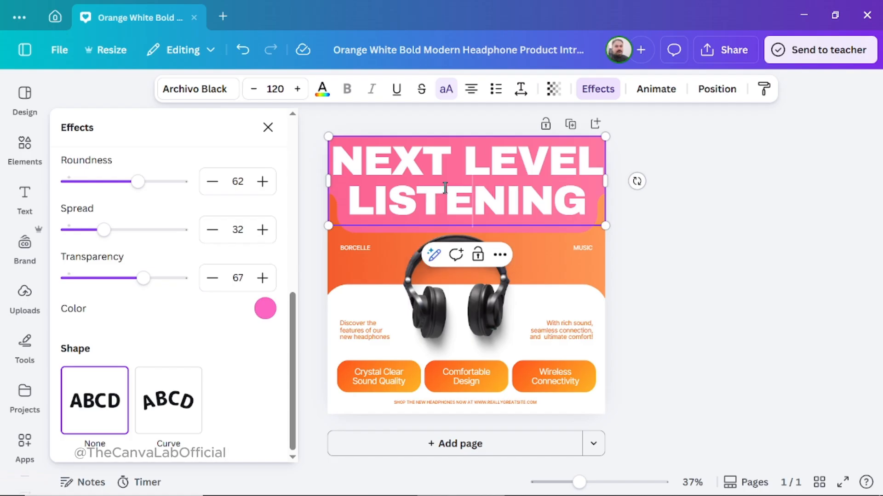
click(312, 275)
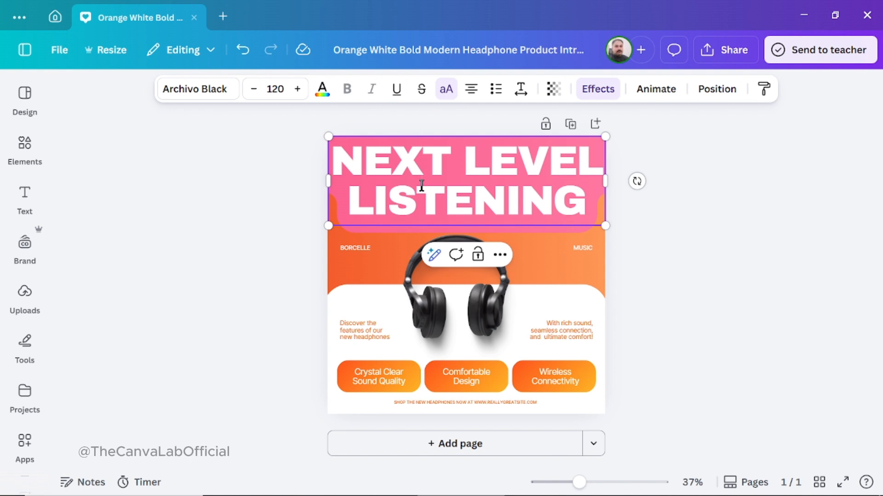
click(598, 90)
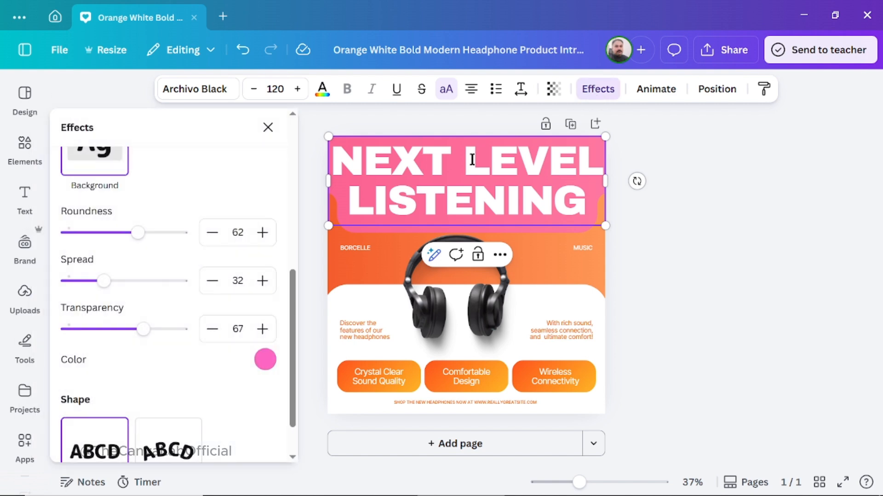
scroll(294, 324, down, 1)
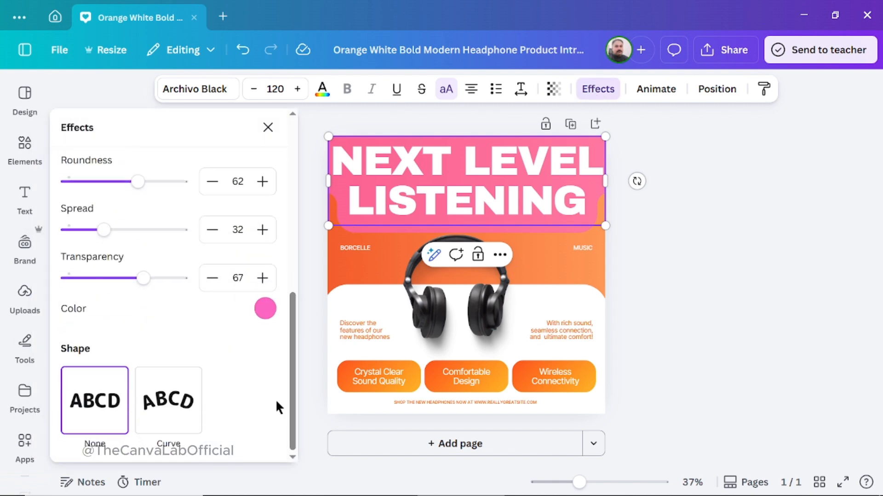
click(176, 404)
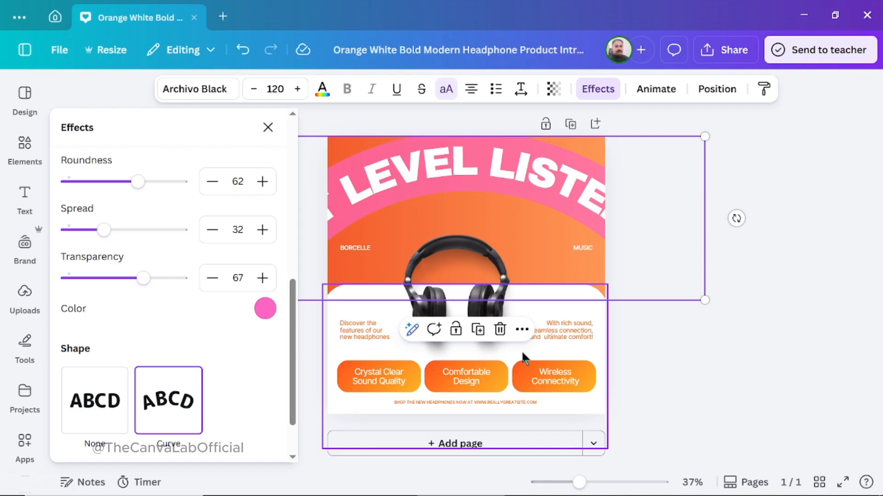
Shrink the curved headline to a font size of about 61.4 and center it over the headphones.
drag(704, 136, 561, 193)
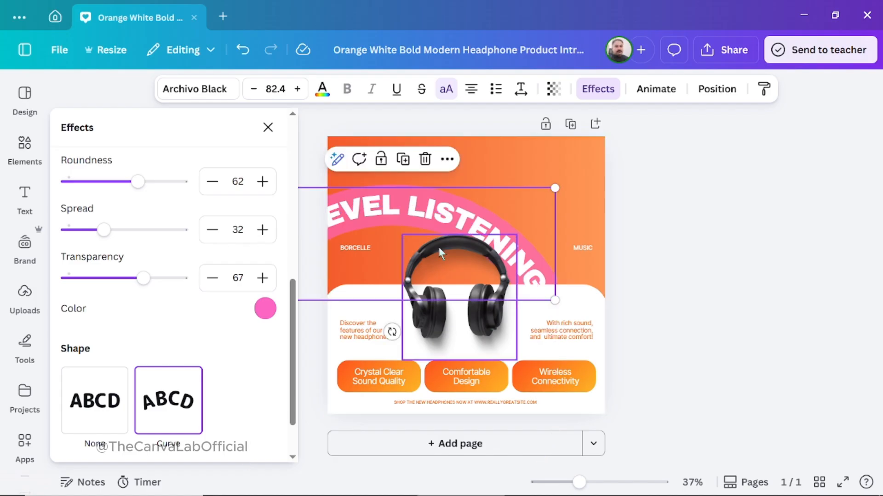
drag(395, 210, 473, 177)
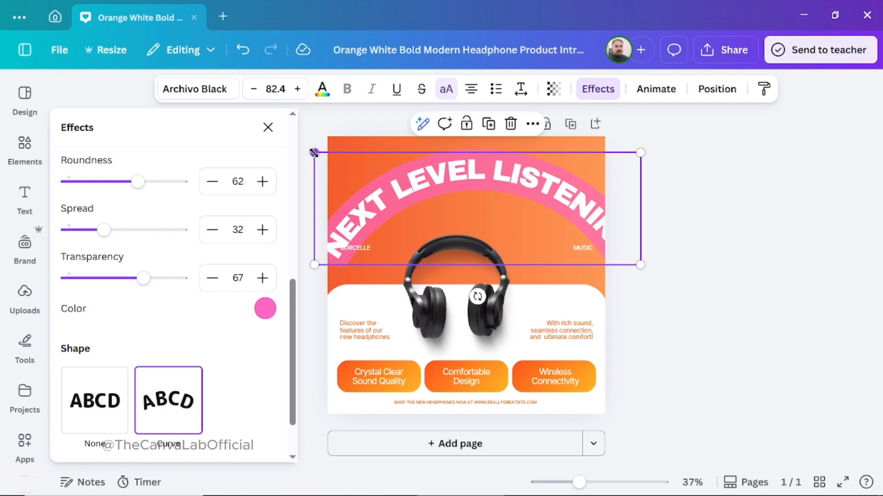
drag(314, 153, 356, 165)
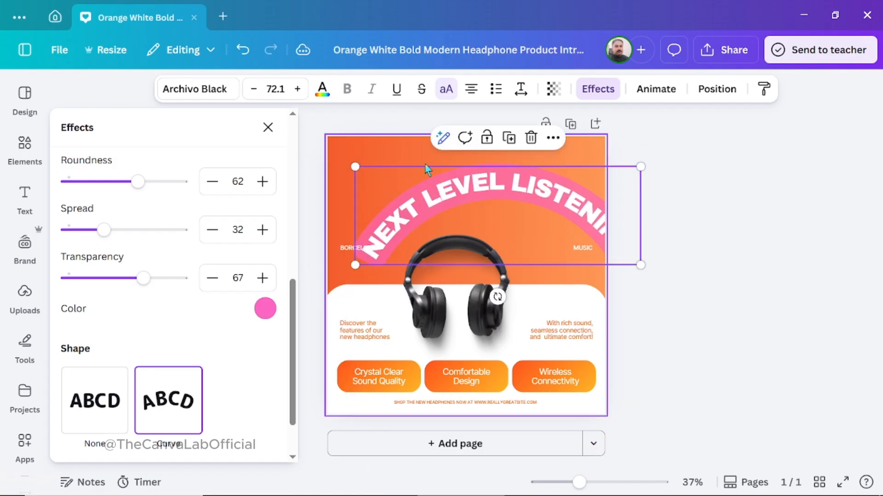
drag(480, 195, 451, 168)
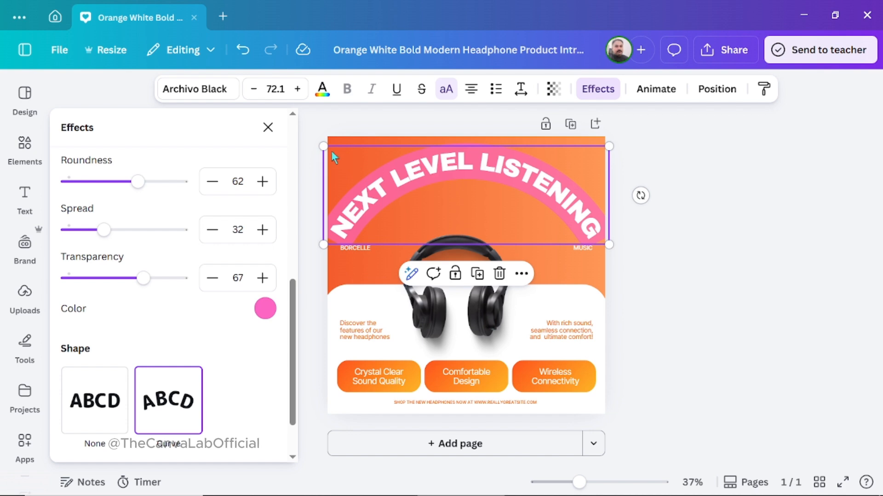
drag(364, 161, 366, 161)
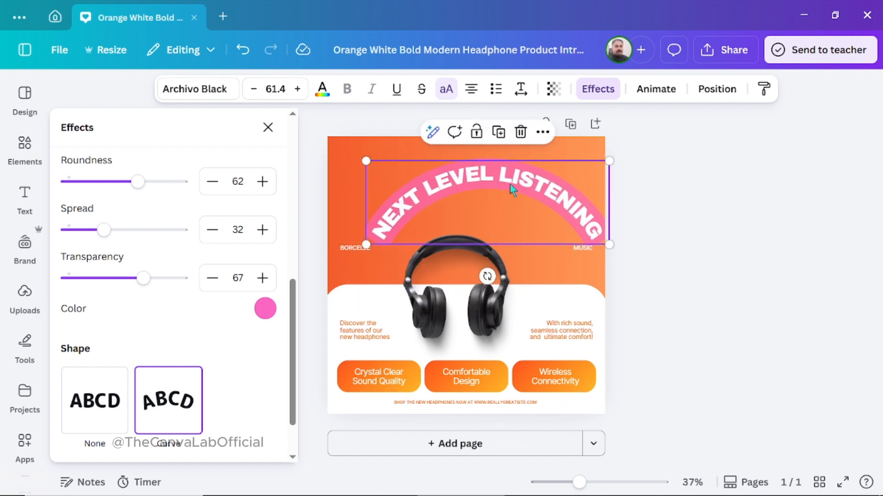
drag(509, 184, 481, 200)
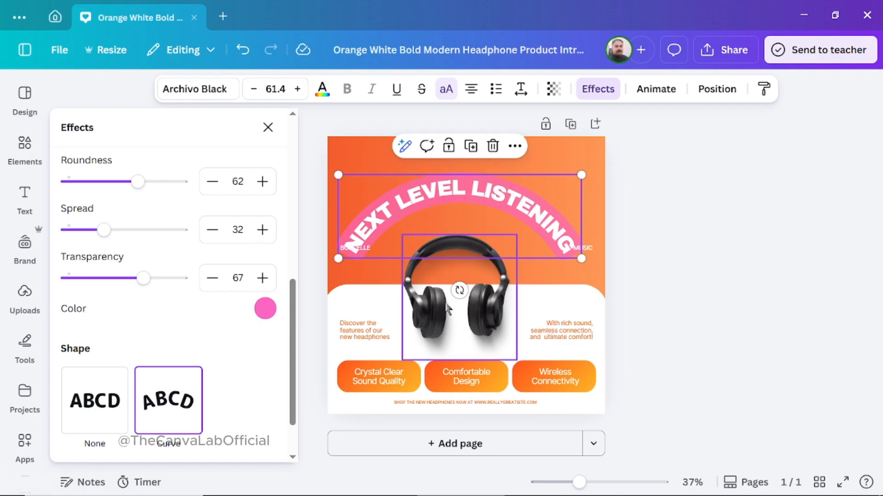
Try a tighter upward curve, an inverted curve of -50 and a nearly flat curve of -1, repositioning the headline lower on the page.
click(293, 454)
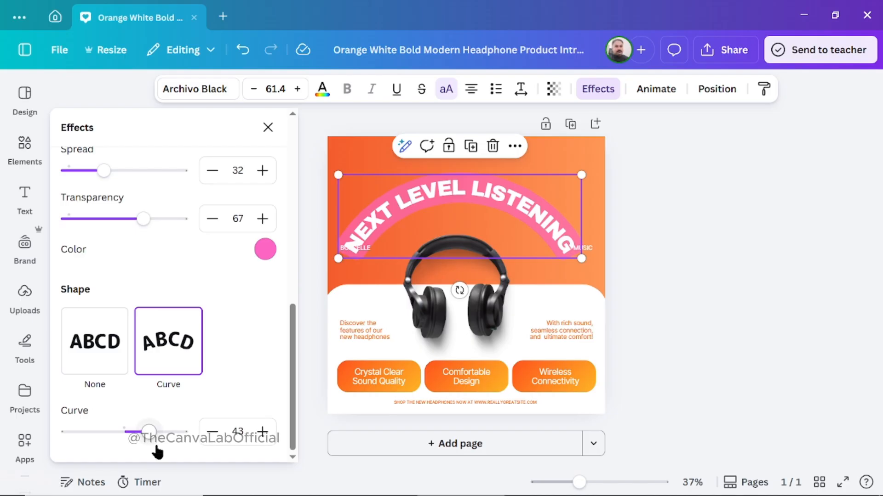
drag(152, 440, 176, 442)
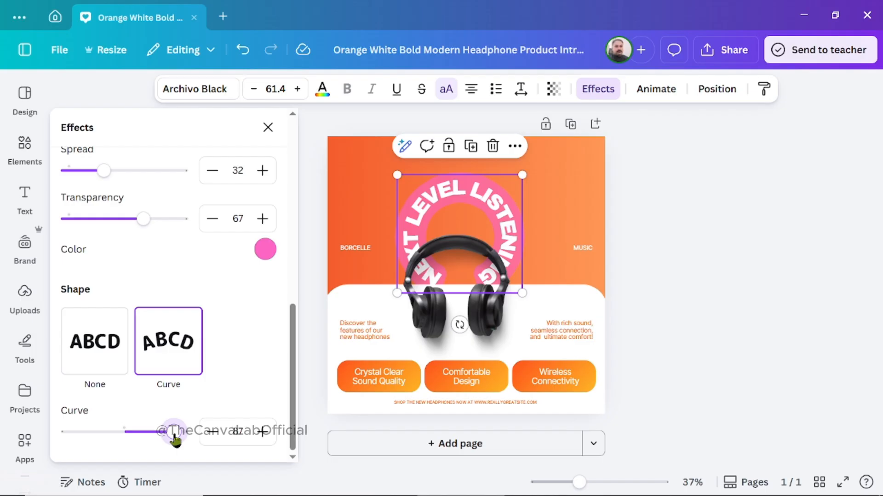
drag(174, 435, 95, 439)
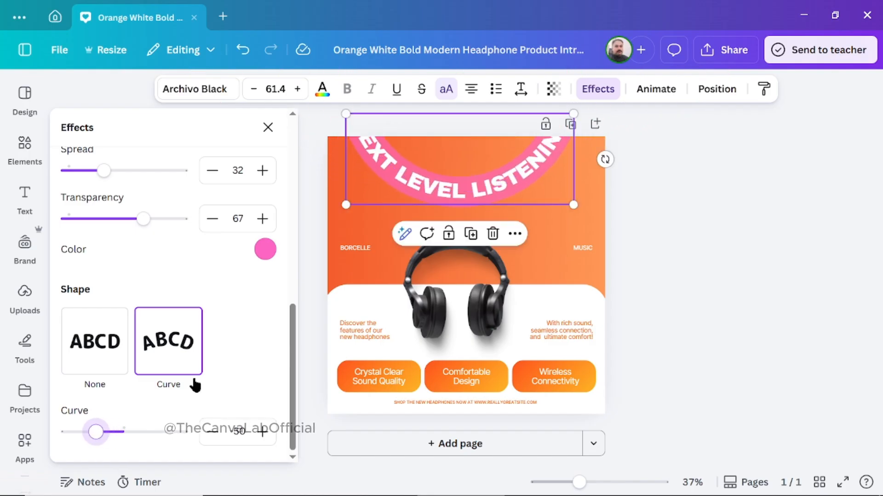
drag(440, 180, 457, 285)
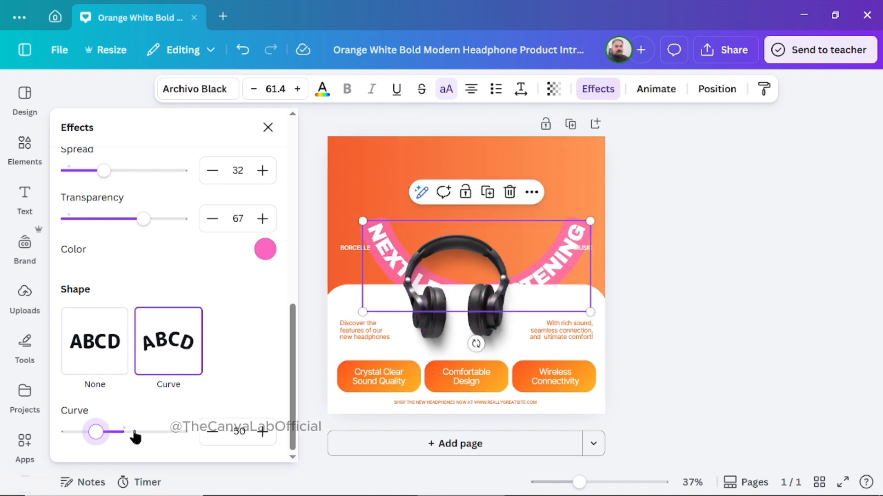
drag(95, 432, 124, 437)
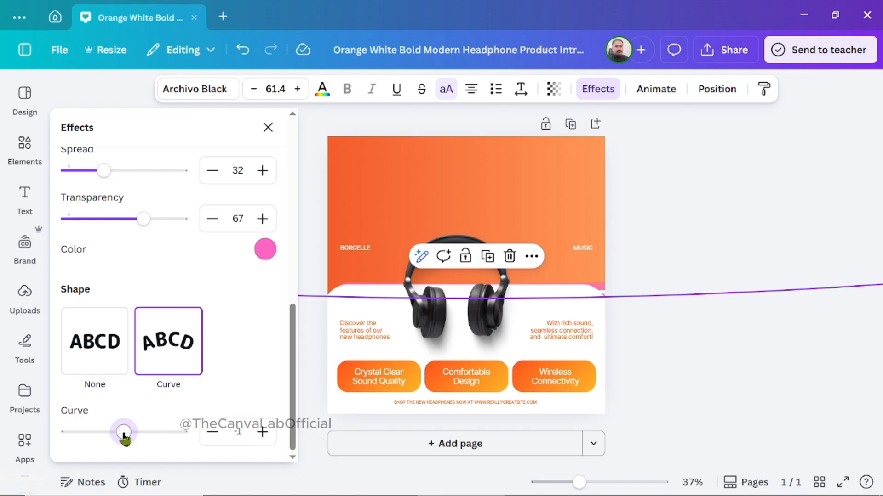
Set the headline's shape to None, then enlarge it to a font size of about 86.2 and center it above the headphones.
click(94, 350)
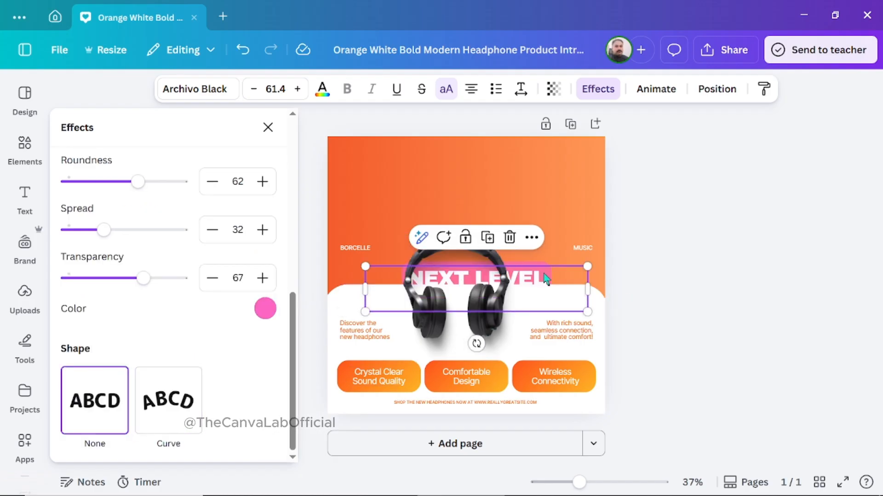
drag(546, 278, 529, 176)
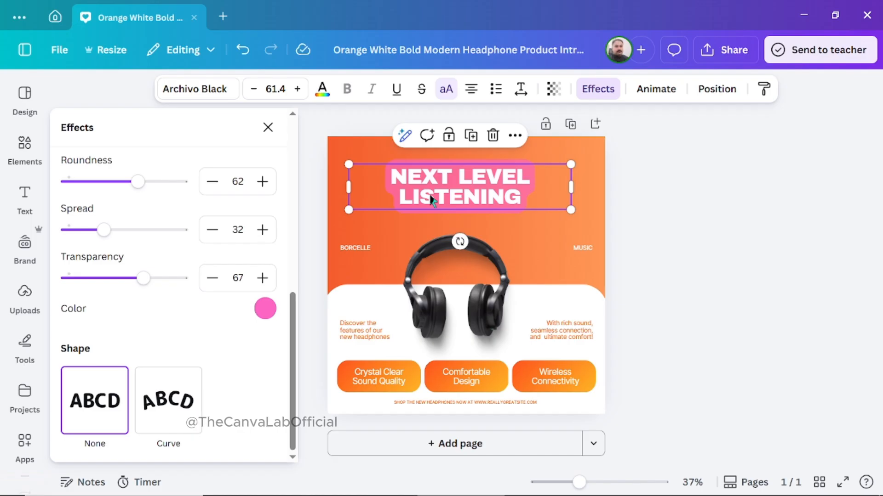
drag(349, 164, 278, 104)
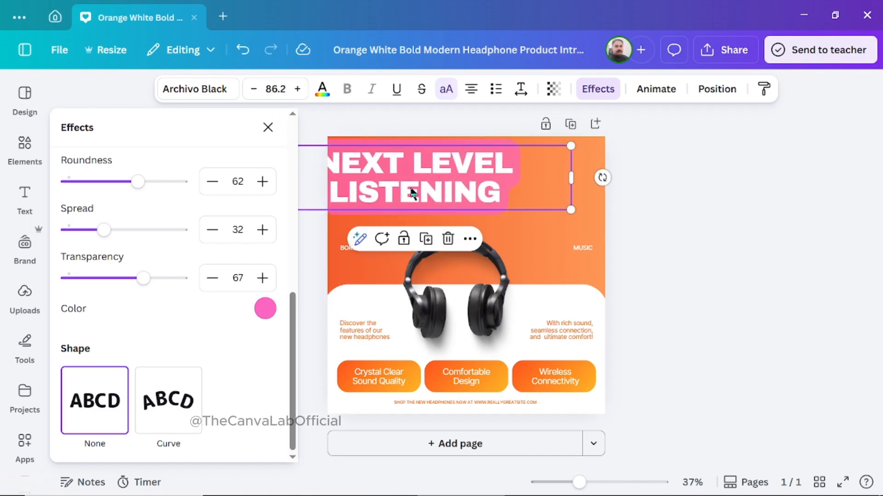
drag(401, 178, 451, 185)
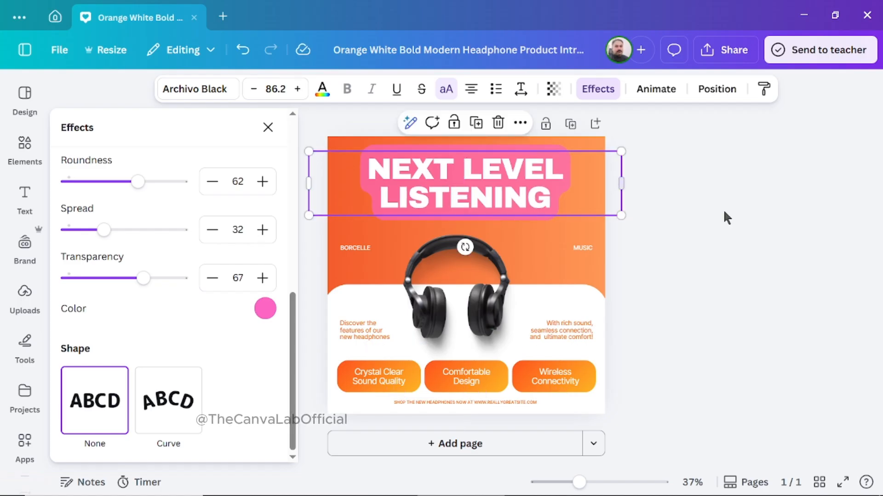
Try a transparency of 41 on the headline and restore it to 100.
click(695, 228)
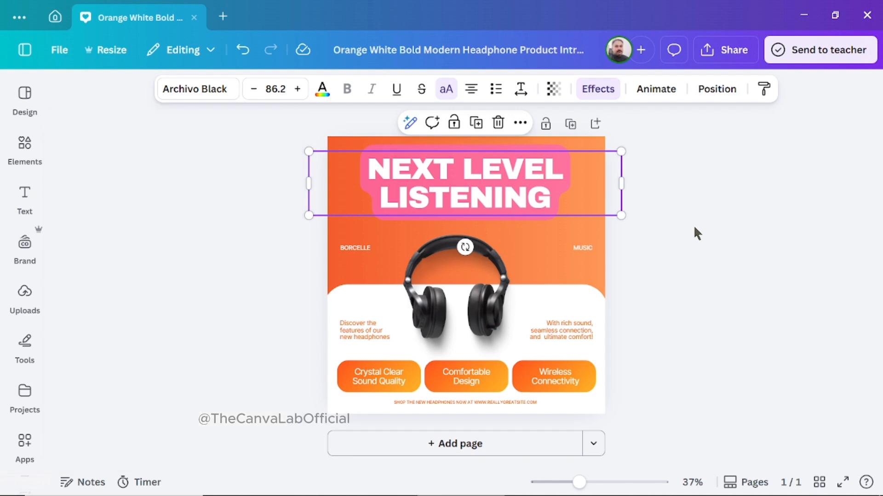
click(554, 95)
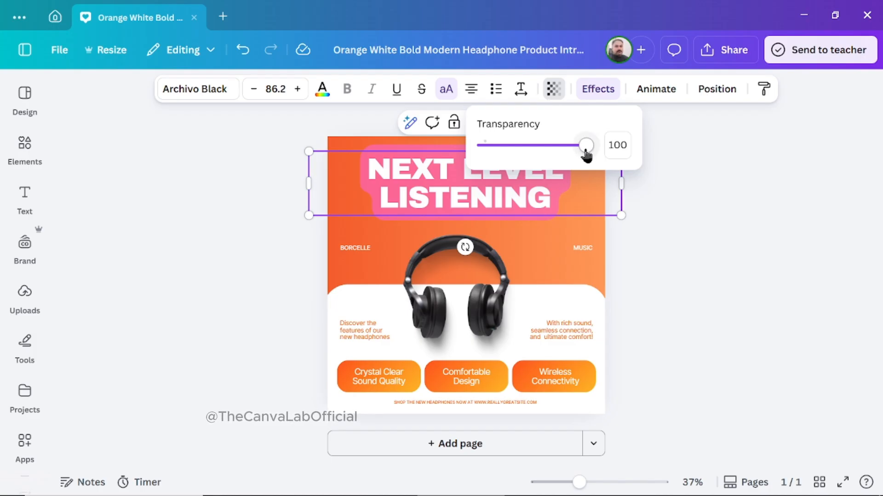
drag(587, 156, 525, 151)
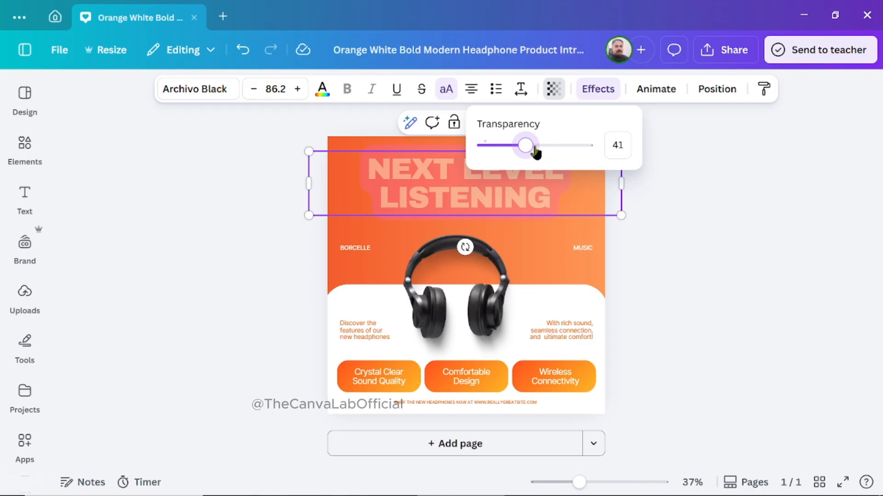
drag(535, 152, 595, 161)
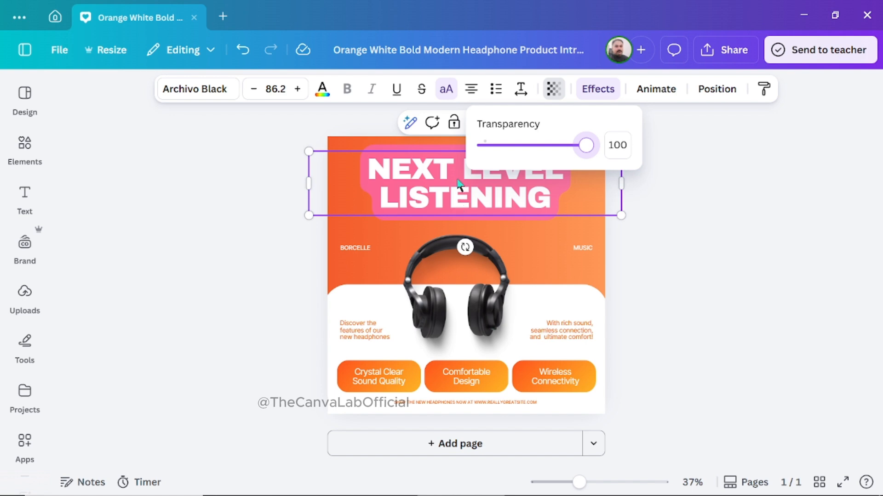
Try a transparency of 0 on the headphones image and restore it to 100.
click(450, 275)
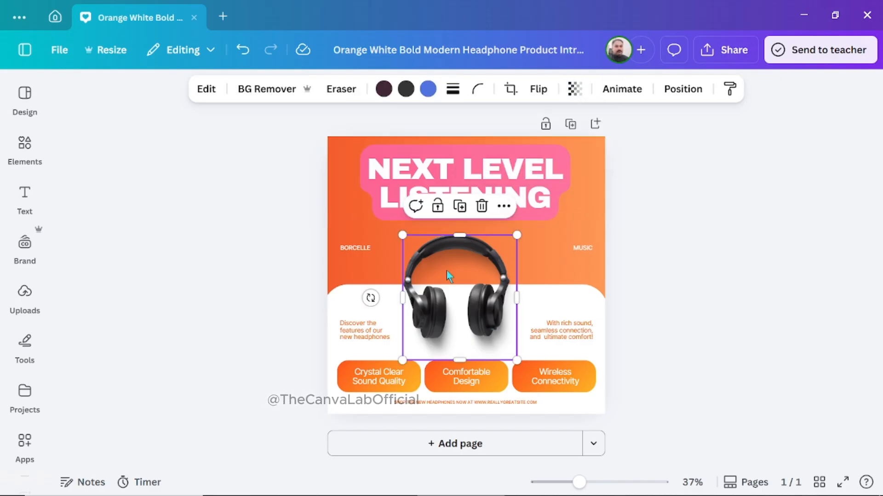
click(570, 89)
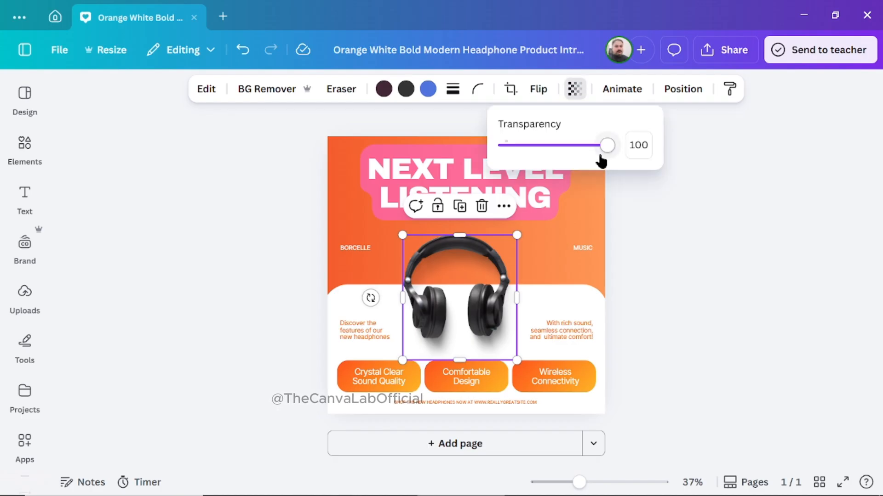
drag(607, 146, 504, 147)
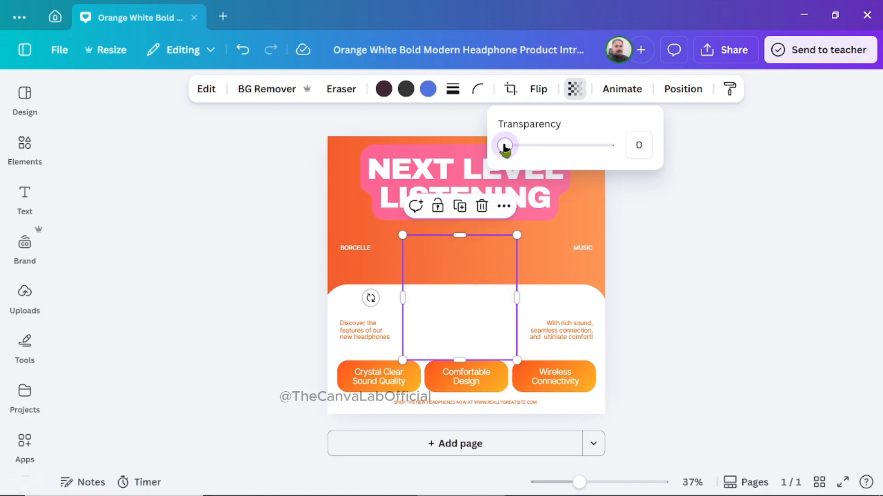
drag(505, 147, 617, 156)
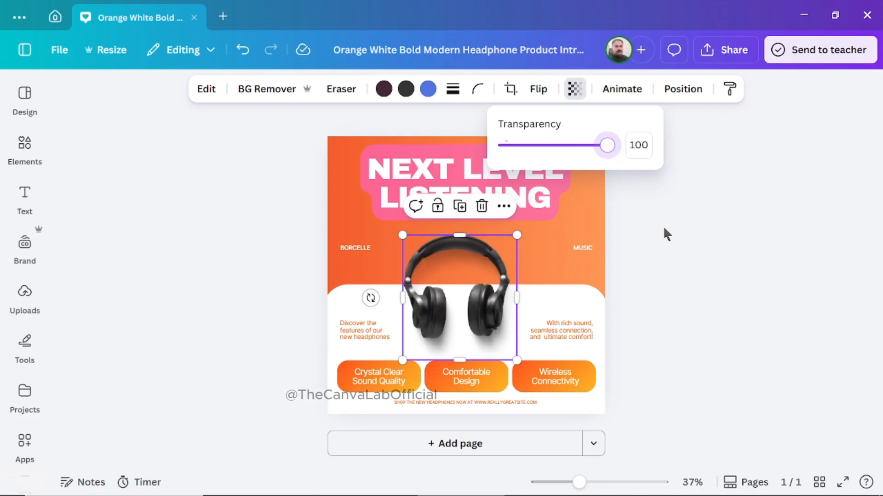
key(Escape)
Examine the headline's letter spacing, line spacing and text box anchor settings.
click(529, 183)
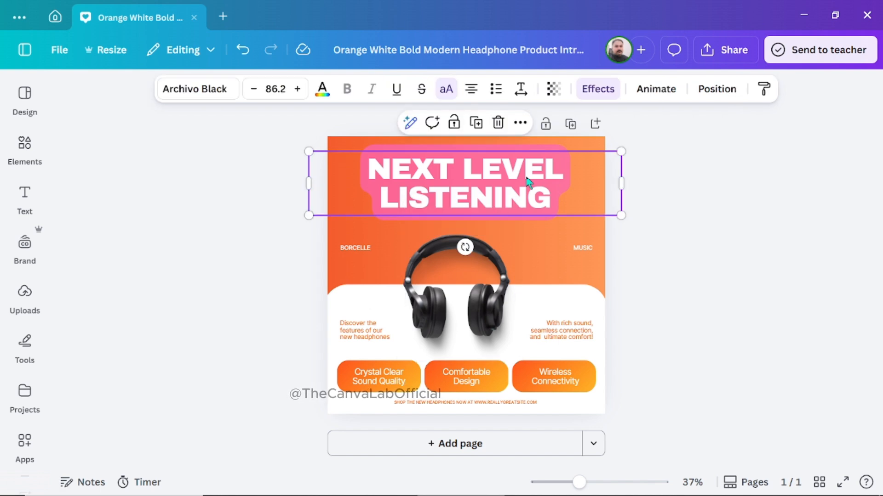
click(520, 89)
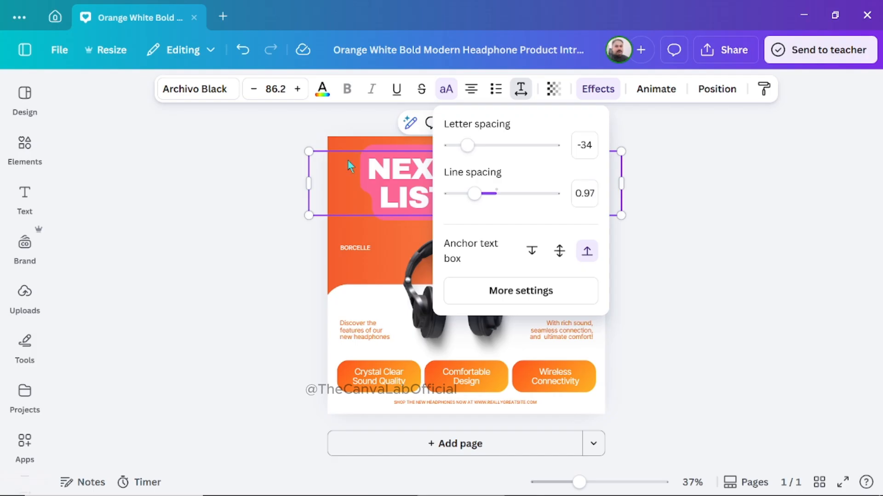
click(235, 194)
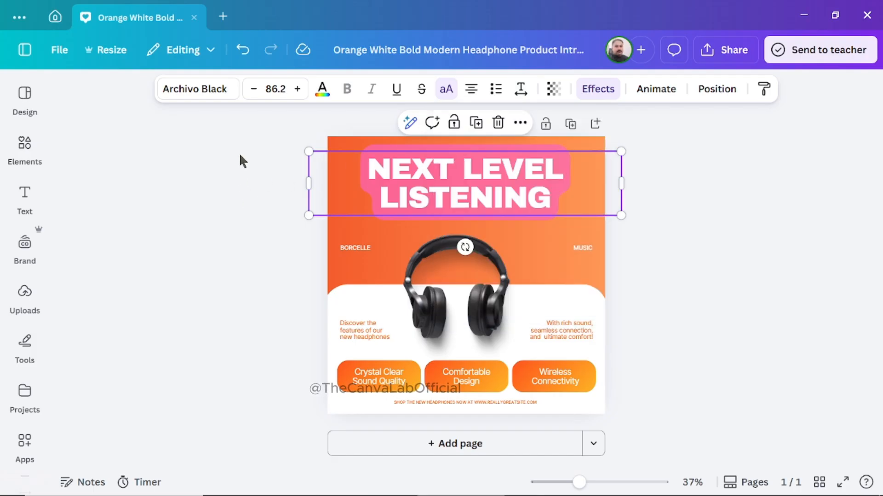
Close the headphone design and filter the home page's templates by Jumma Mubarak.
click(194, 18)
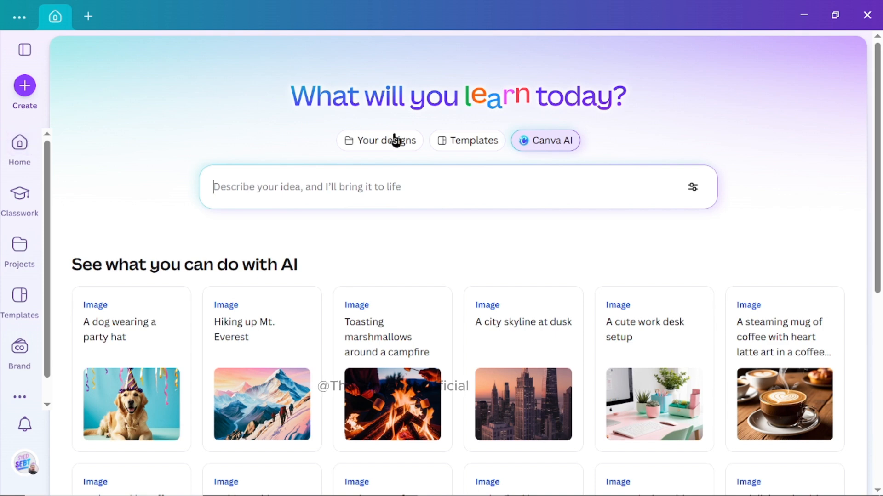
click(478, 146)
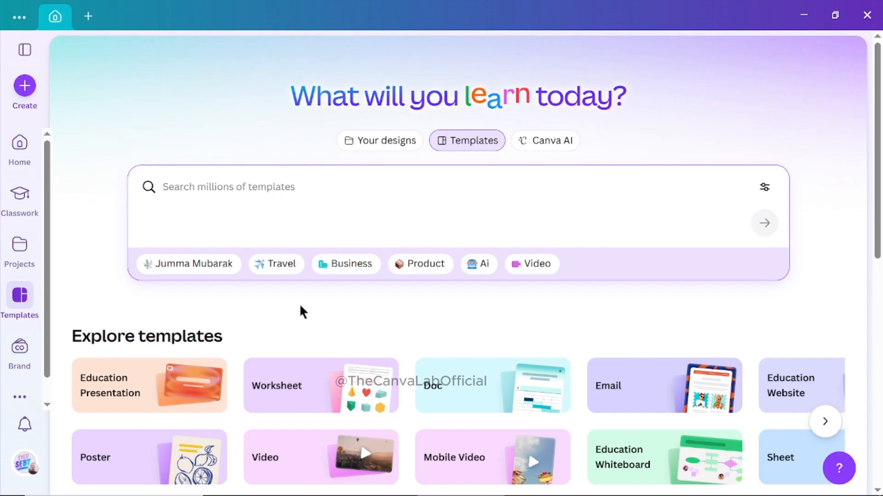
click(195, 267)
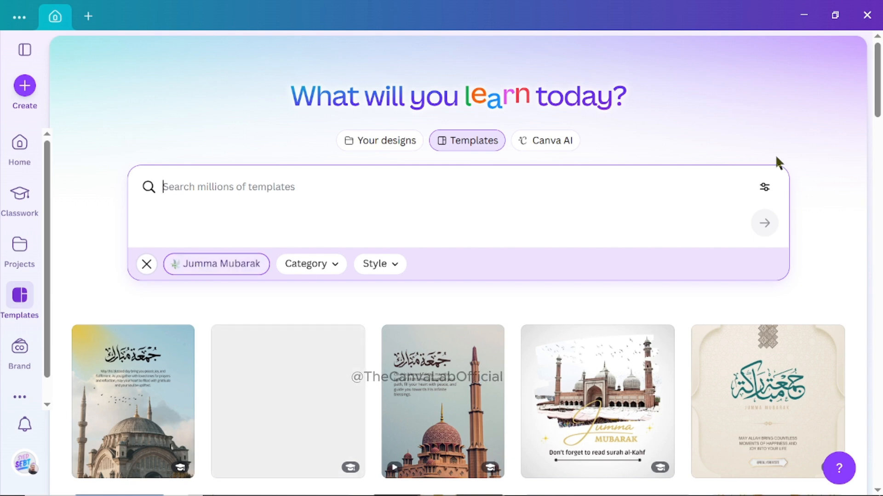
Open the Brown Modern Elegant Juma Mubarak Greeting Instagram Post template for customizing.
drag(875, 95, 880, 173)
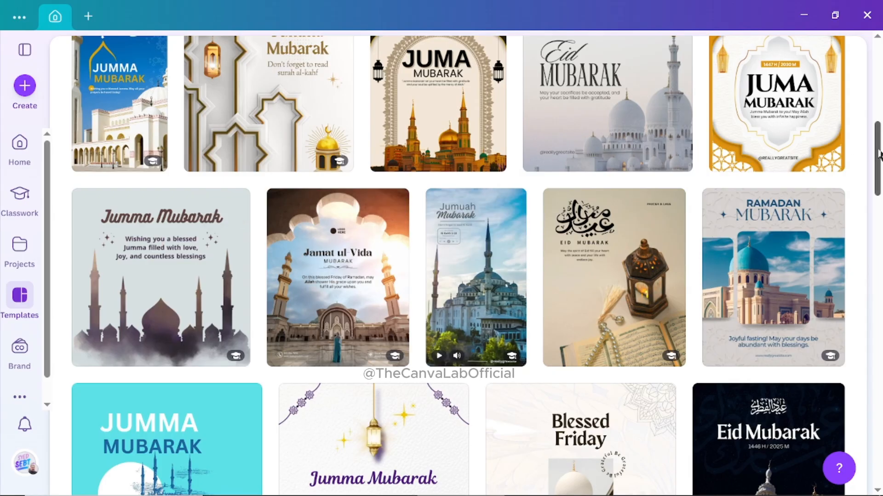
drag(876, 148, 881, 69)
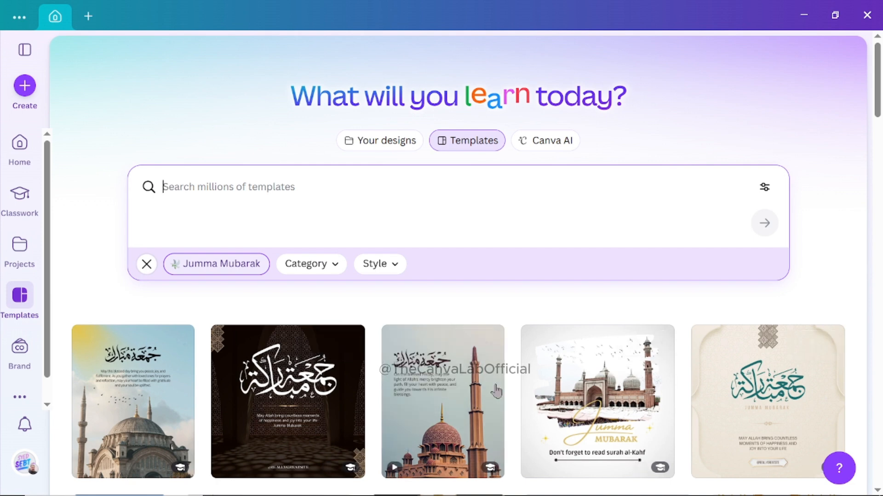
click(450, 403)
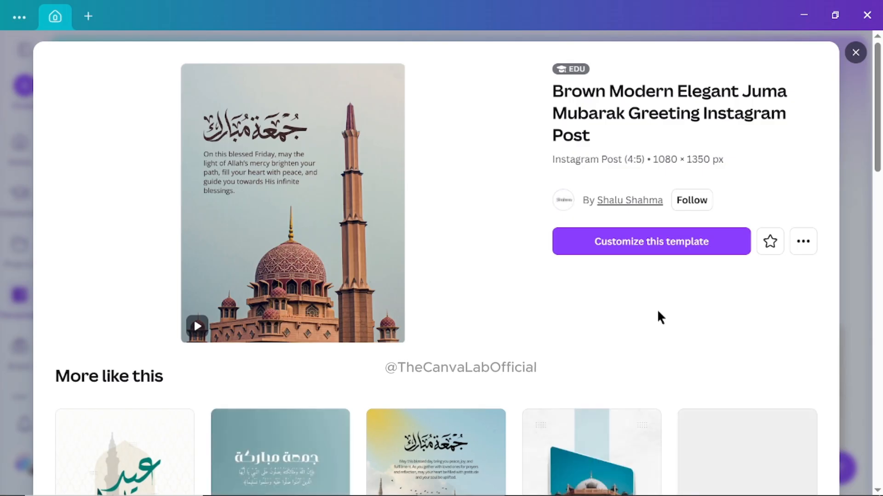
click(660, 248)
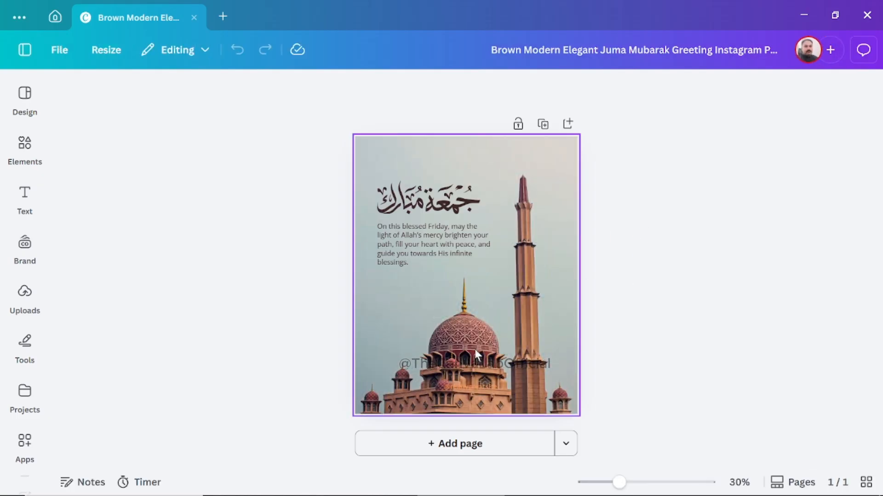
Inspect the greeting paragraph and mosque background, and try resizing the Arabic calligraphy.
click(431, 250)
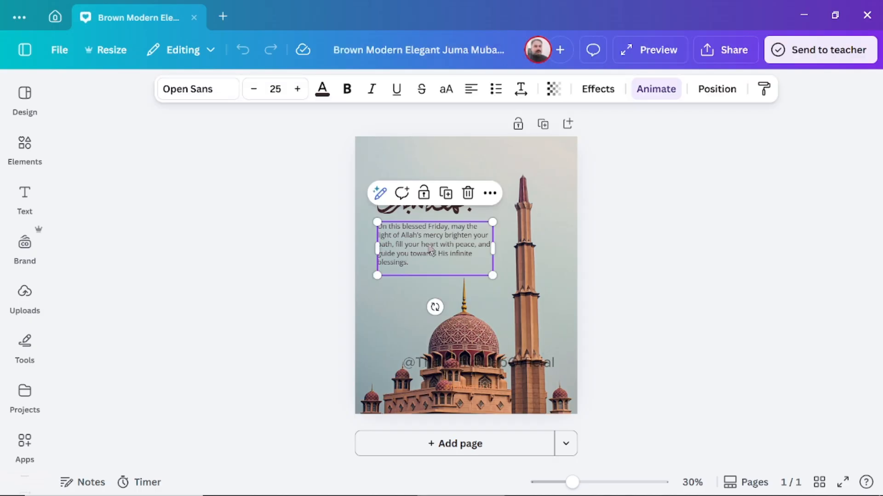
click(291, 190)
click(433, 203)
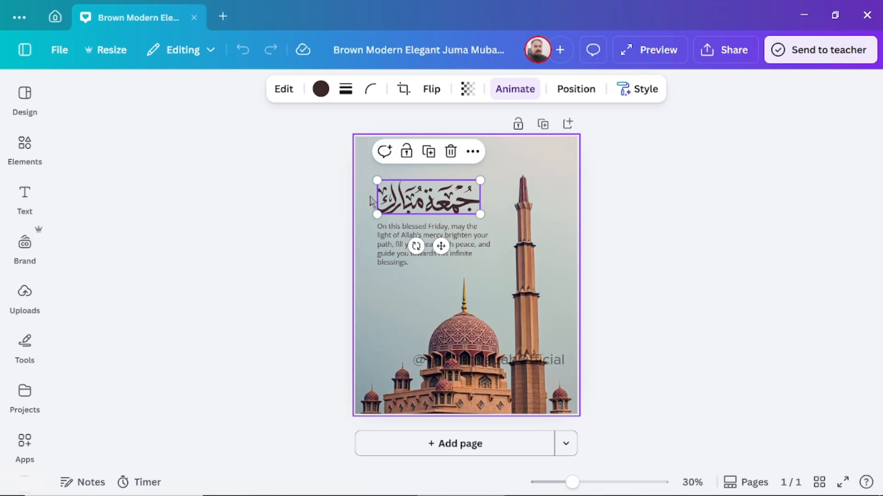
mouse_move(377, 179)
mouse_down()
mouse_move(339, 152)
mouse_move(431, 183)
mouse_move(399, 185)
mouse_move(376, 180)
mouse_move(443, 171)
mouse_move(424, 174)
mouse_move(437, 186)
mouse_move(432, 203)
mouse_up()
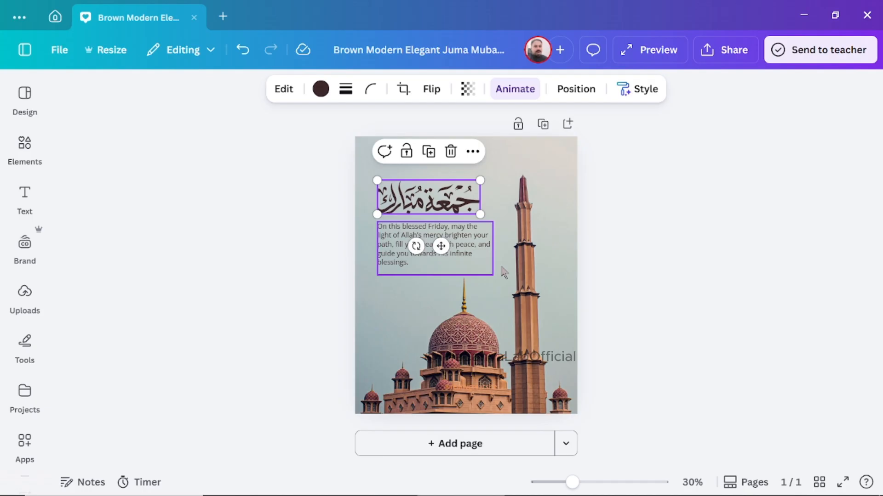
click(529, 300)
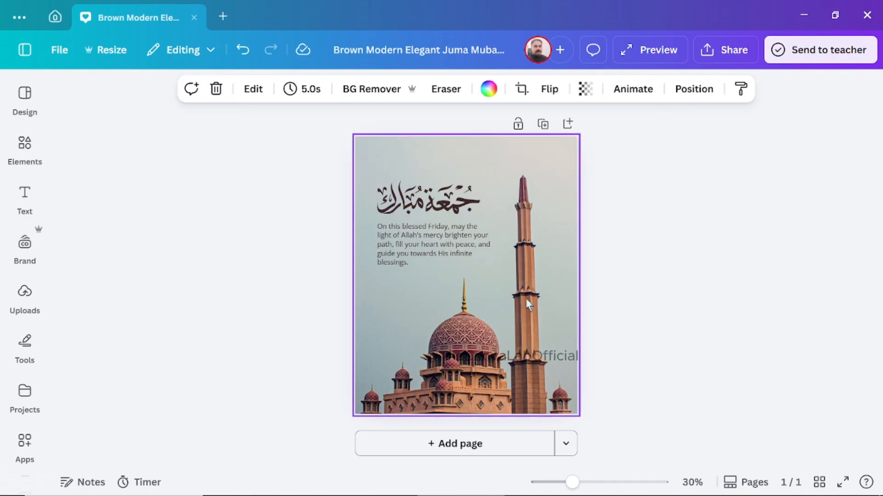
click(530, 275)
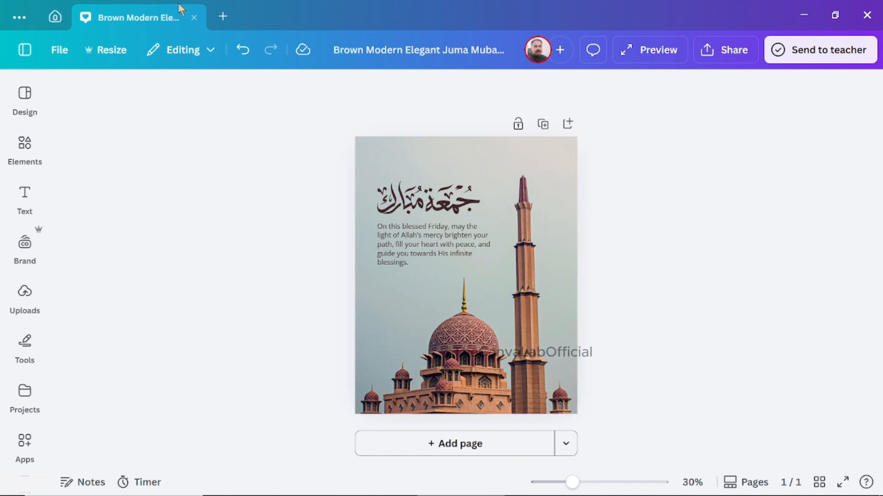
Close the Juma Mubarak design and its template preview, and clear the Jumma Mubarak filter.
click(194, 17)
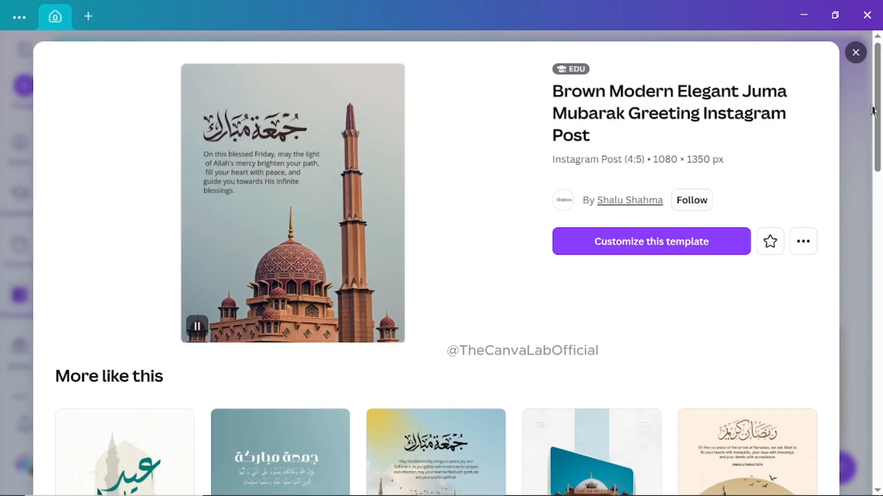
click(855, 53)
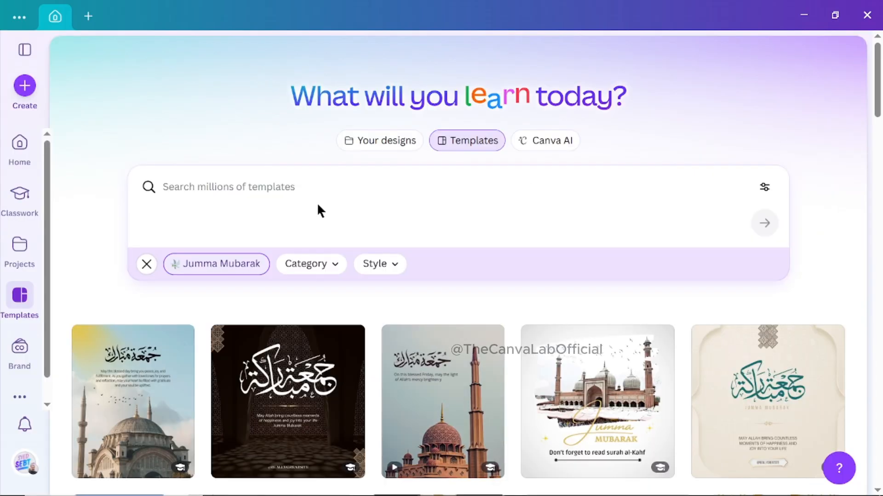
click(147, 266)
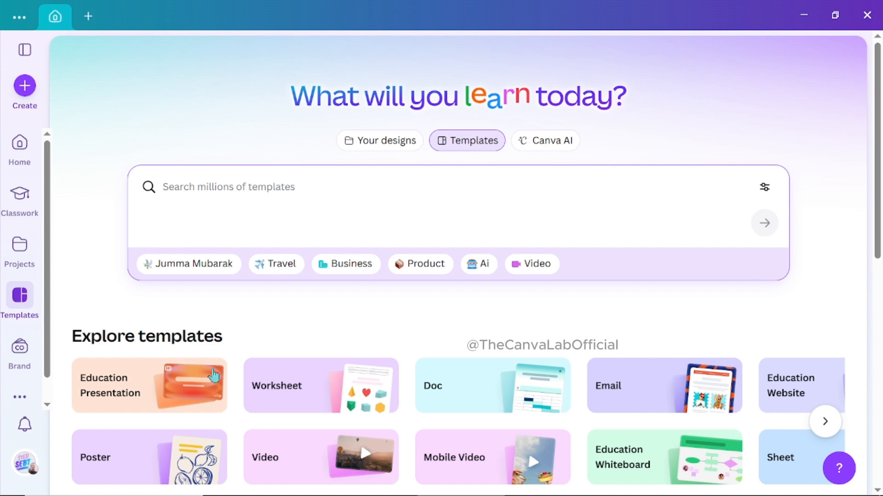
Filter the templates by Travel and open the Blue Modern Travel Promotion Instagram Post for customizing.
click(282, 270)
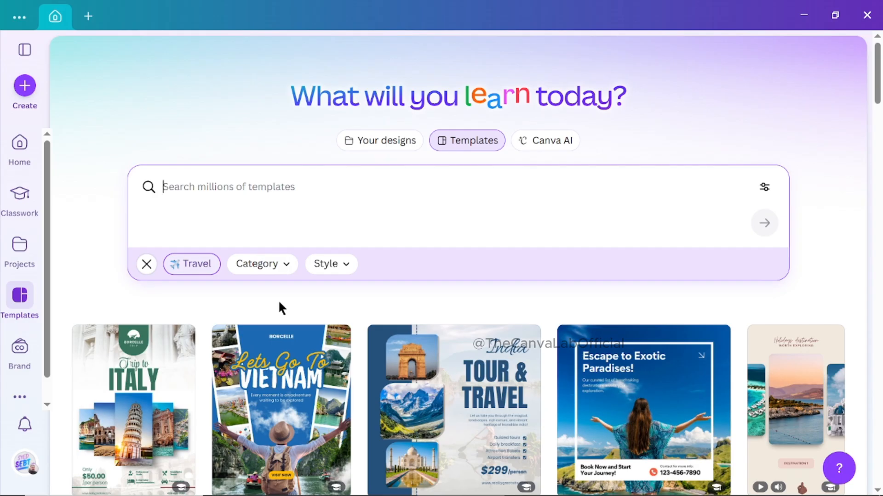
scroll(278, 303, down, 4)
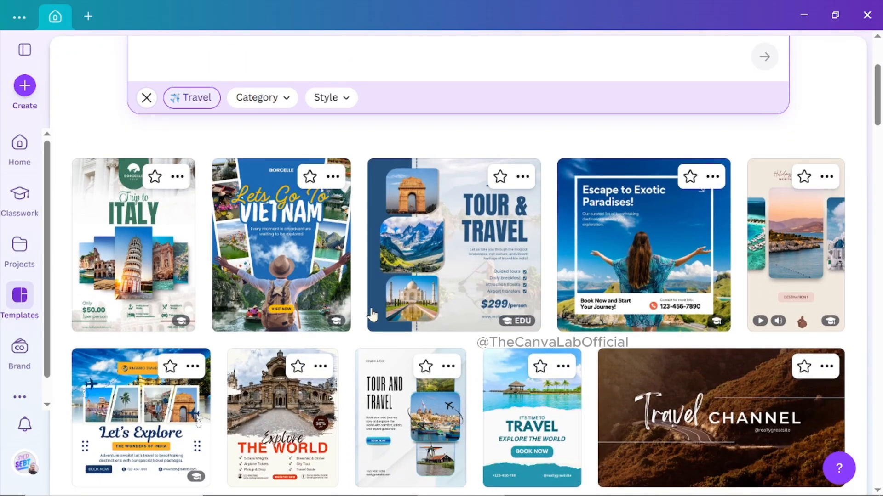
click(614, 249)
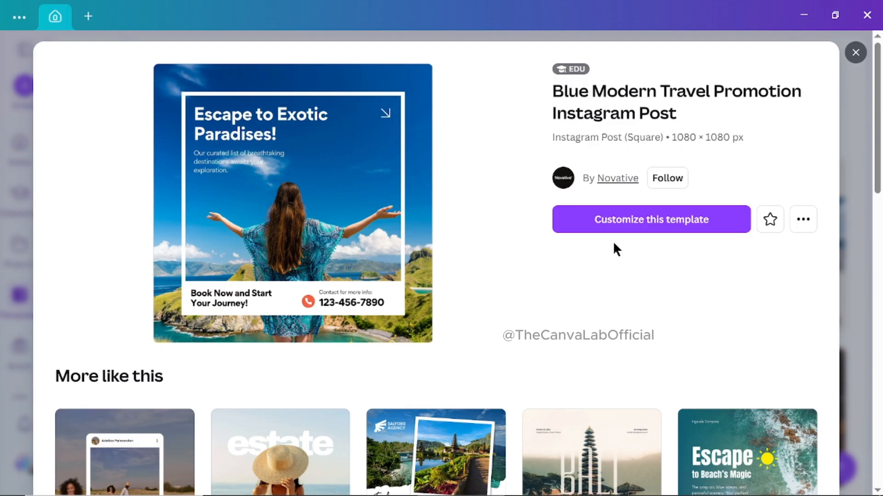
click(666, 229)
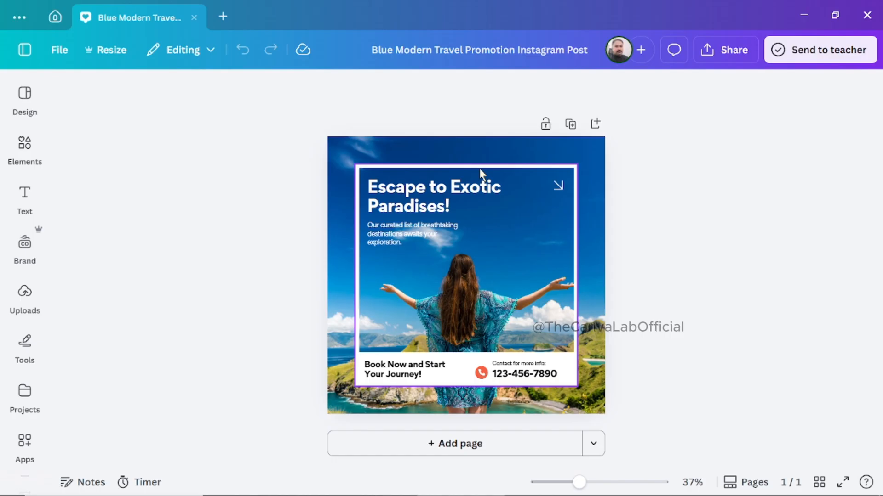
Add a blank second page to the travel post, check the first page's background photo and select the new page.
click(459, 445)
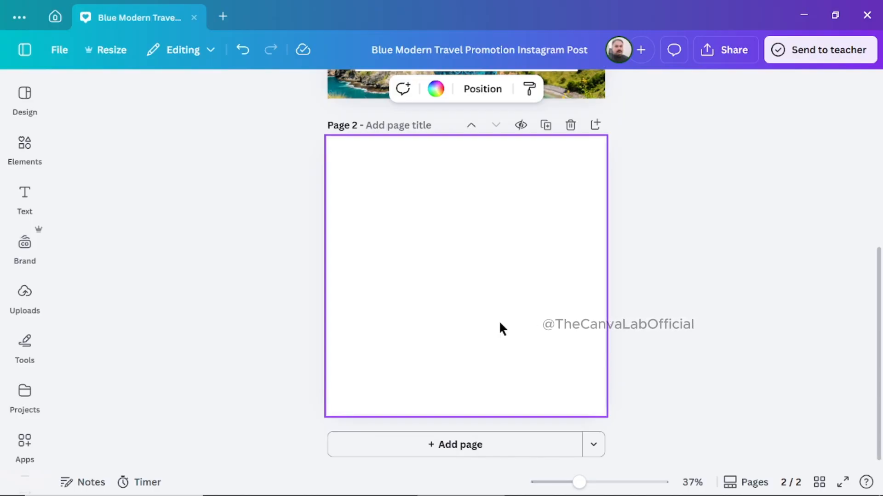
scroll(500, 323, up, 5)
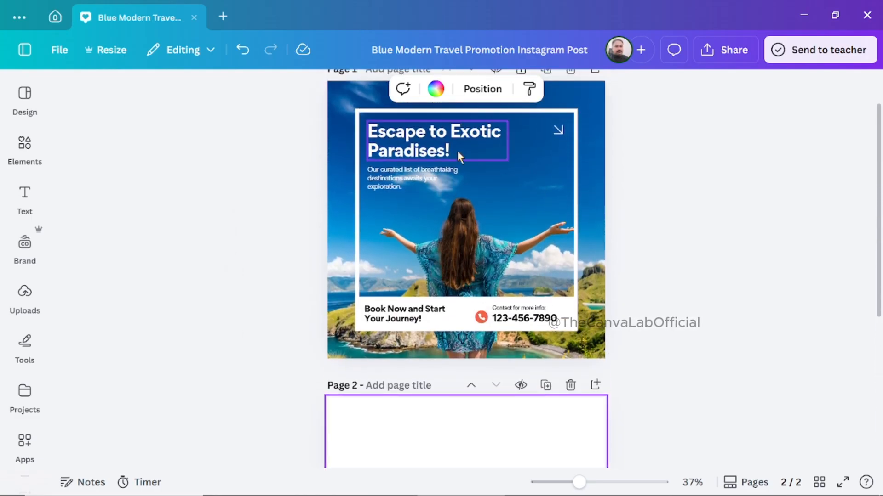
click(589, 142)
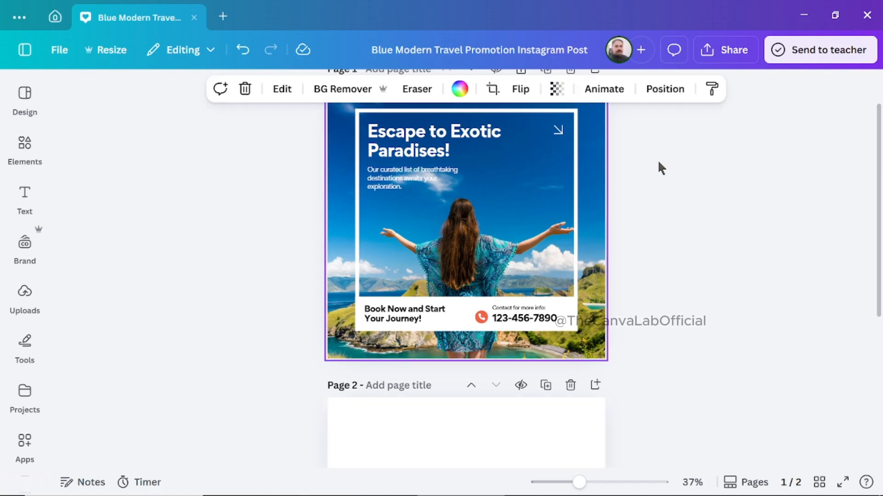
click(689, 190)
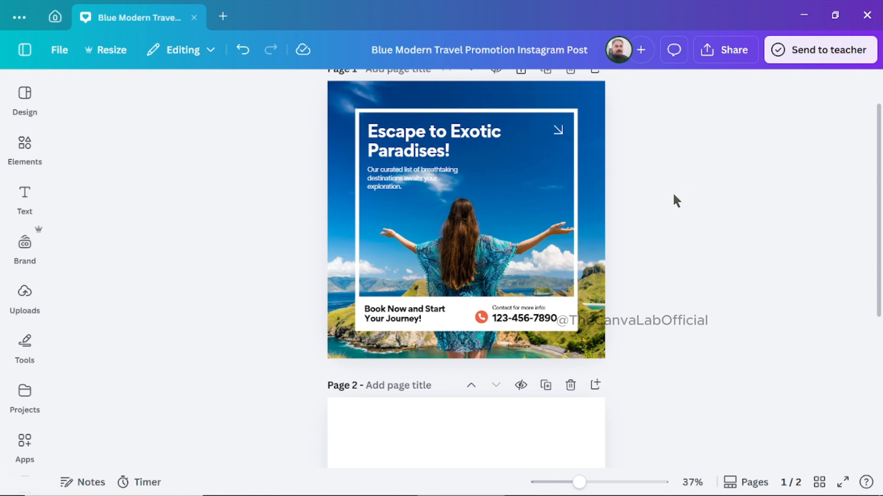
click(412, 449)
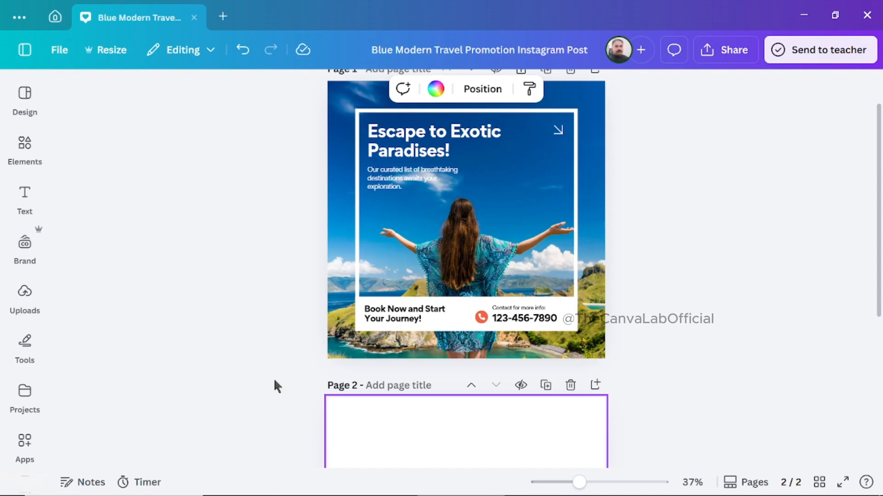
Search the elements for "open sky backbackground" and list all the matching photos.
click(27, 147)
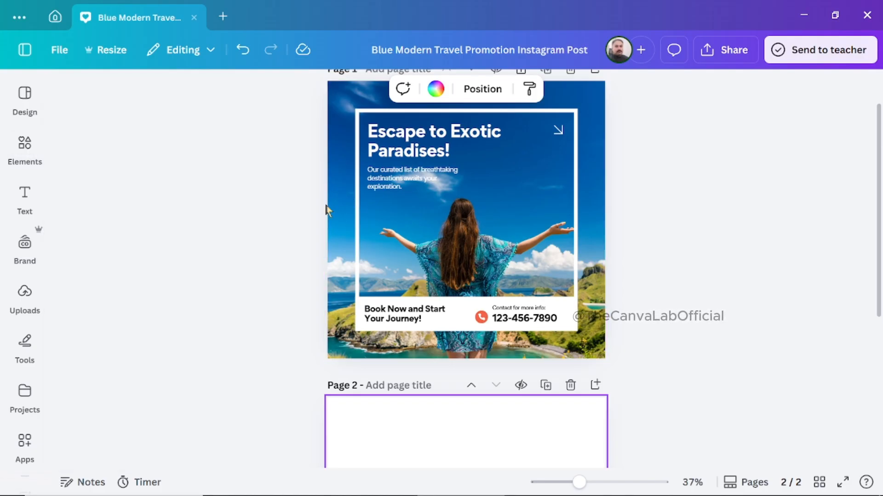
click(25, 95)
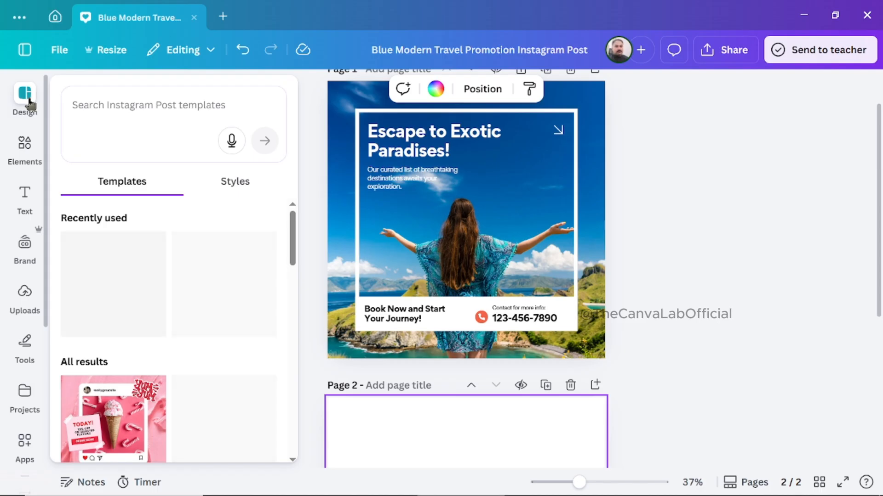
click(23, 146)
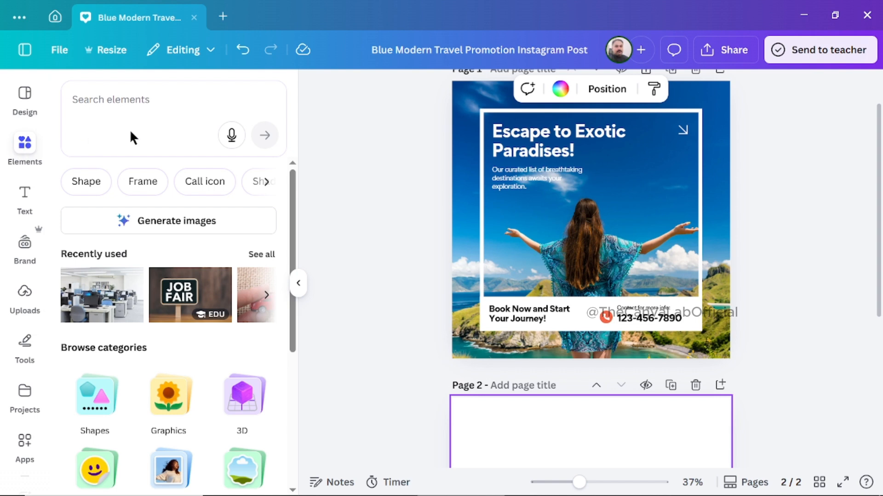
click(118, 112)
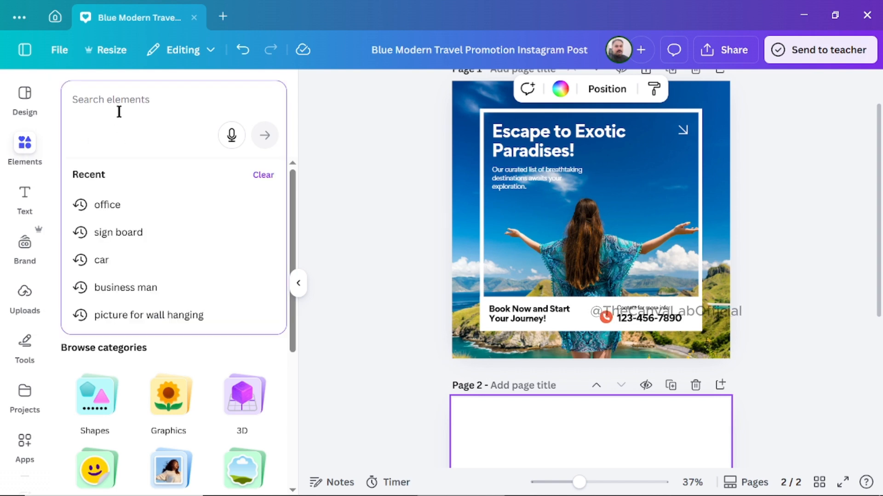
text(open sky)
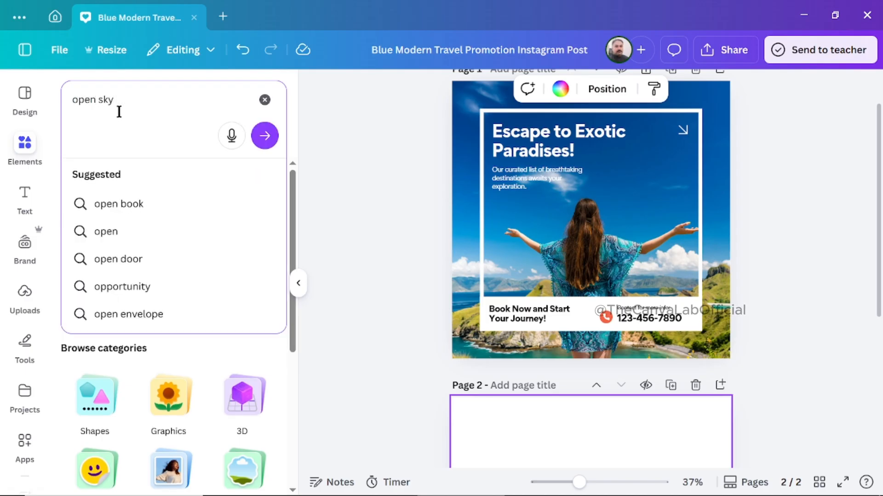
text( back)
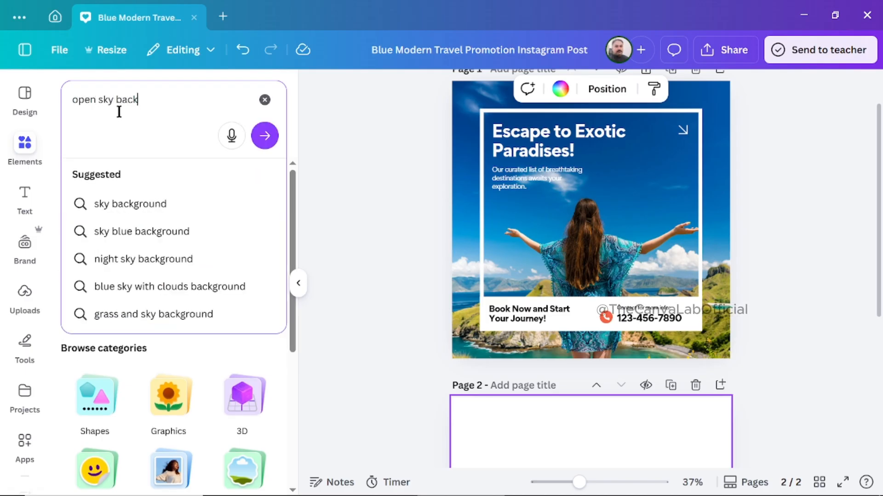
text(ba)
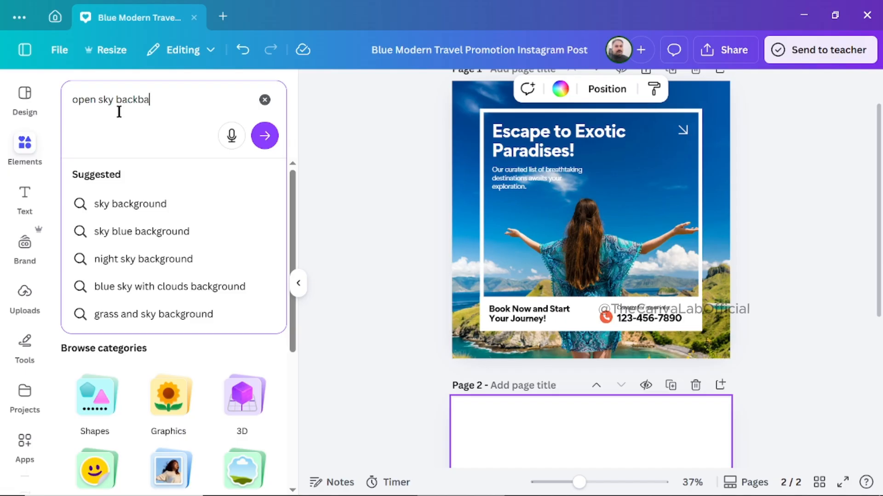
text(ckground)
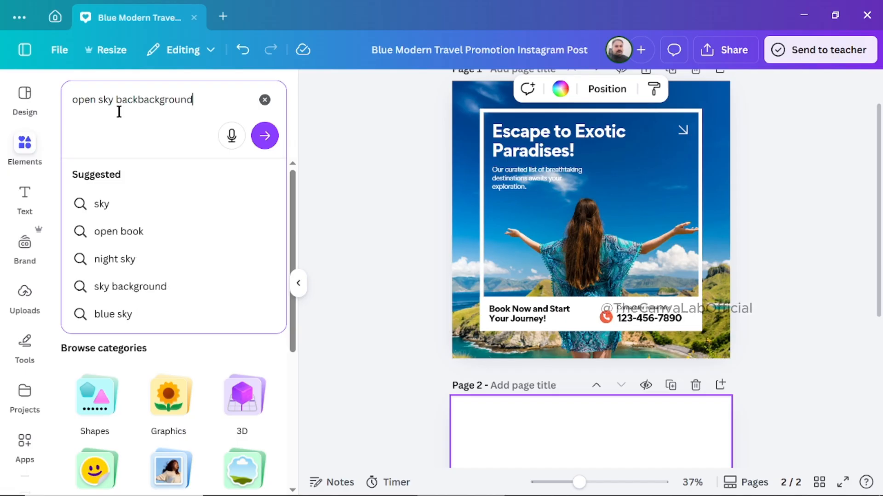
key(Return)
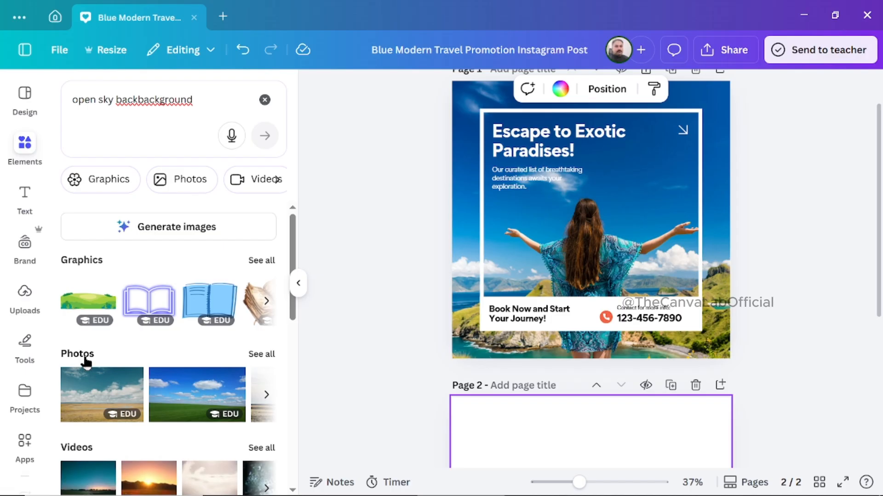
click(261, 355)
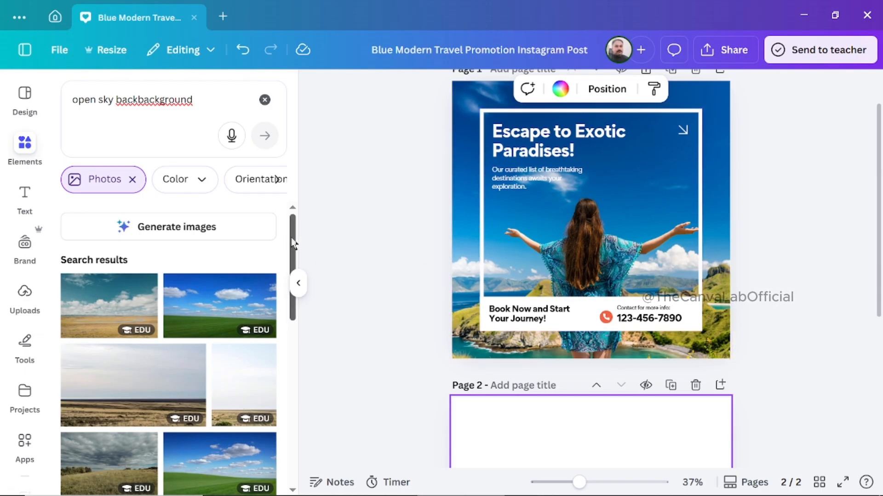
Add the green rolling hills photo and the recommended misty hills photo to the blank page 2.
drag(293, 244, 287, 382)
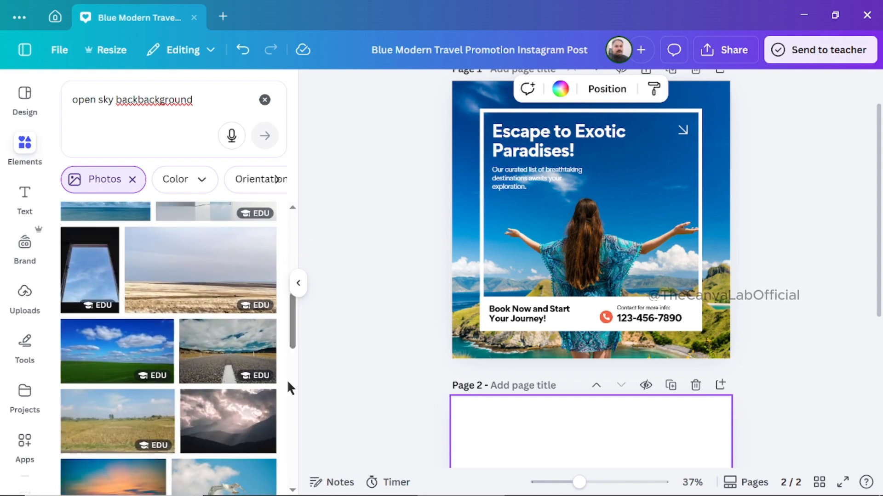
drag(296, 330, 287, 445)
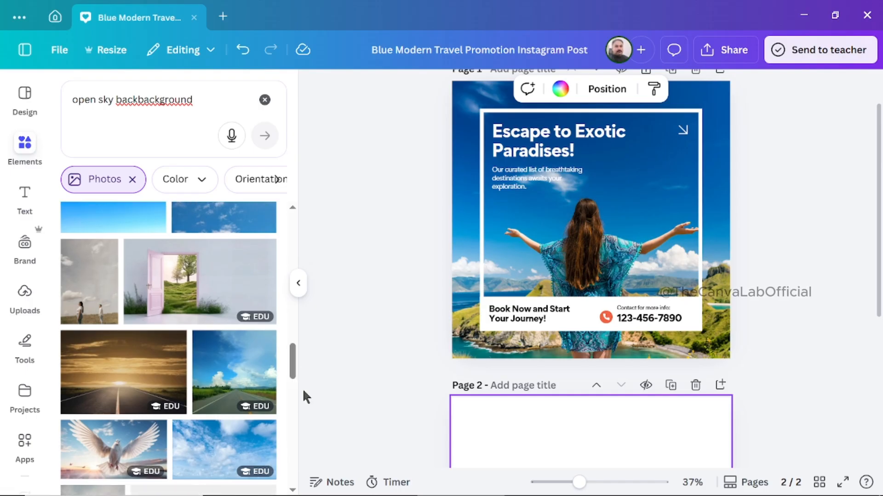
drag(295, 354, 292, 403)
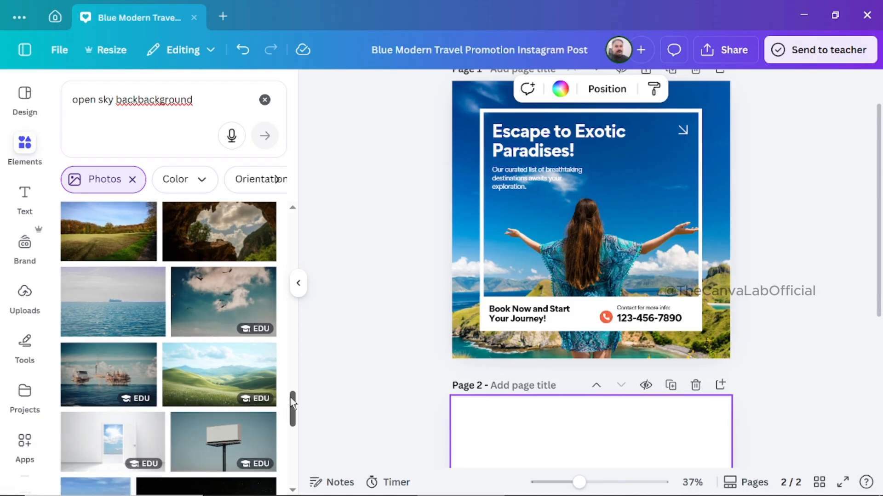
click(206, 370)
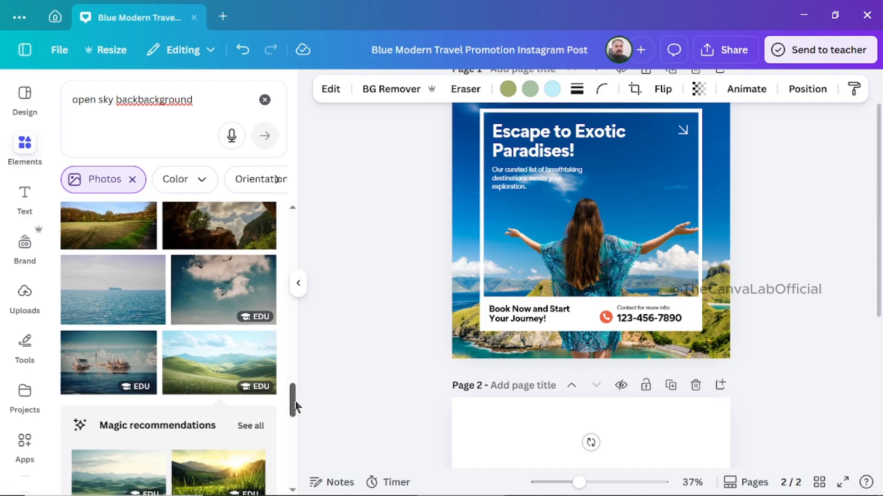
drag(294, 405, 295, 424)
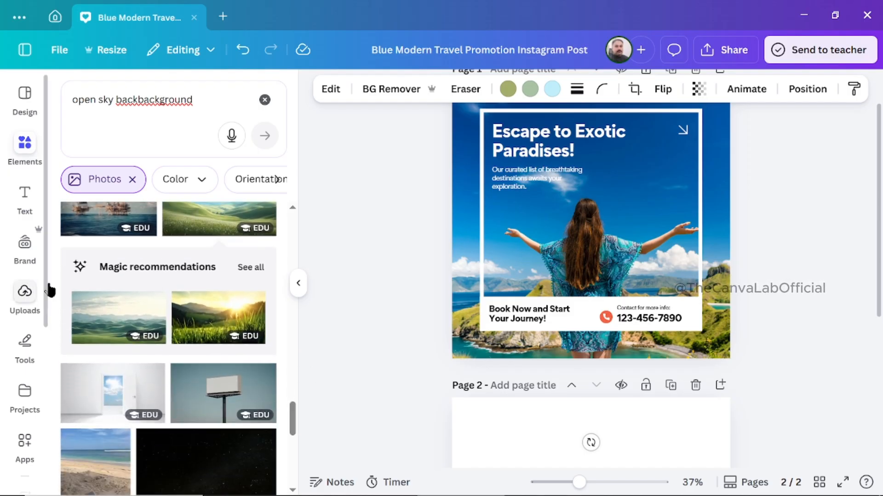
mouse_move(116, 334)
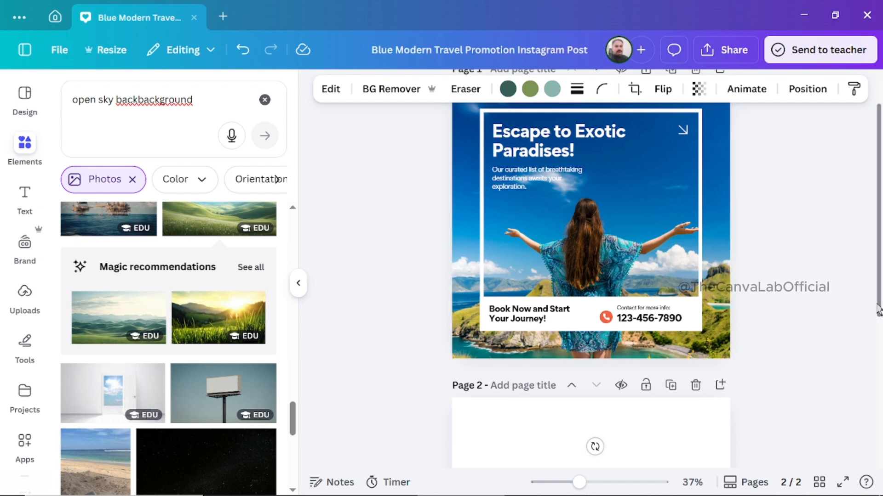
Drop the misty hills photo from page 2, keeping only the green rolling hills photo.
drag(879, 309, 879, 393)
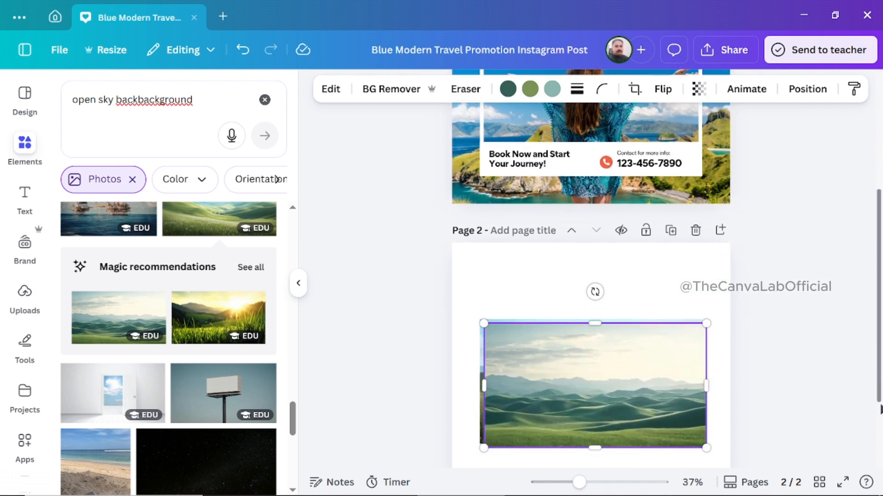
drag(655, 359, 575, 413)
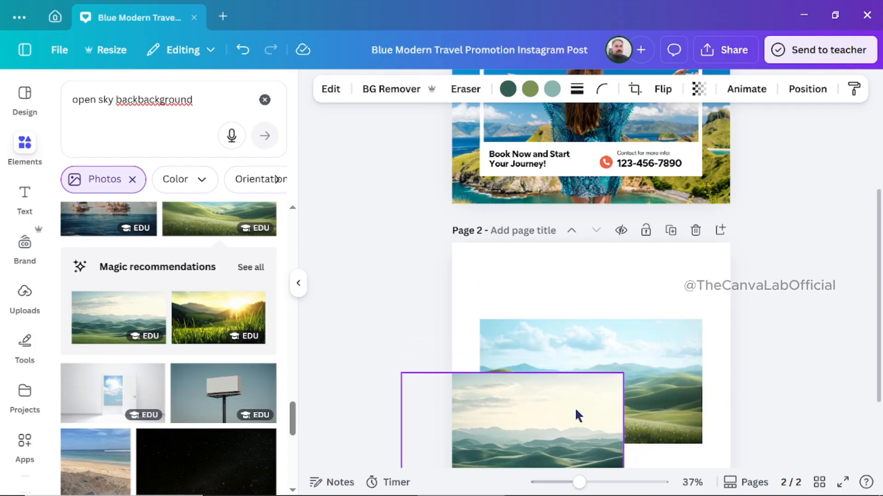
click(534, 345)
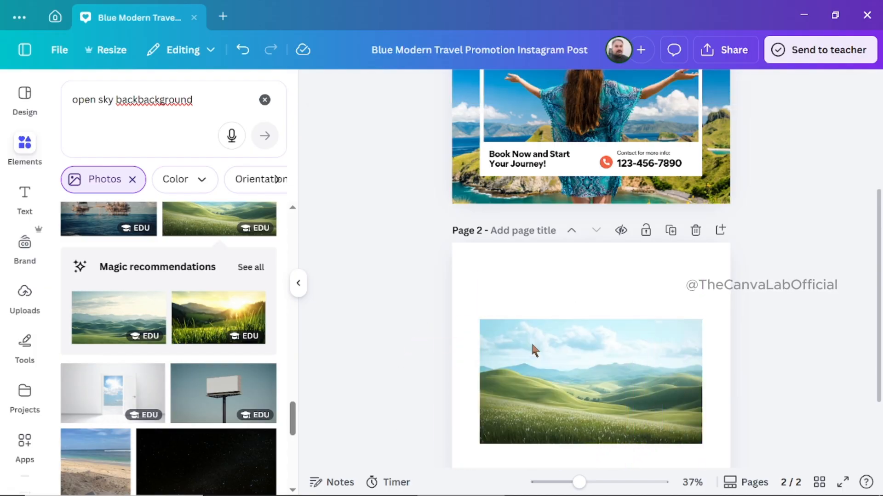
Fit the green rolling hills photo to the full width of page 2 and set it as the page background.
click(582, 380)
drag(582, 380, 551, 303)
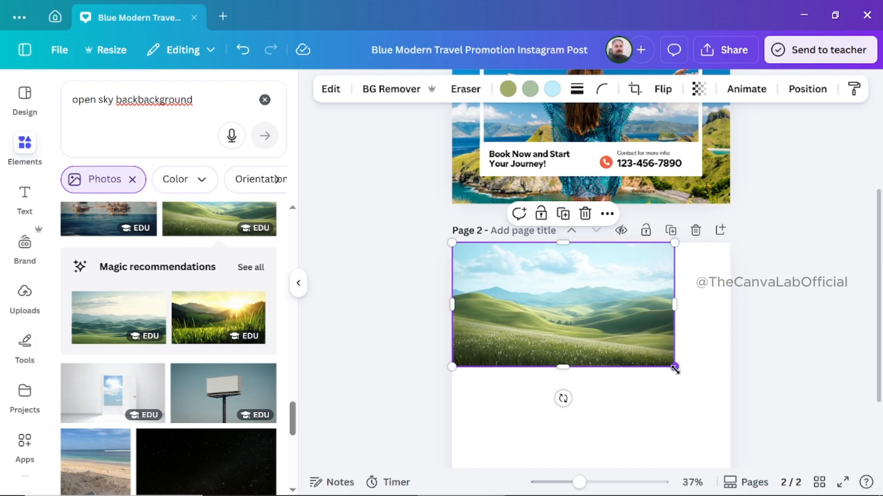
drag(674, 369, 709, 429)
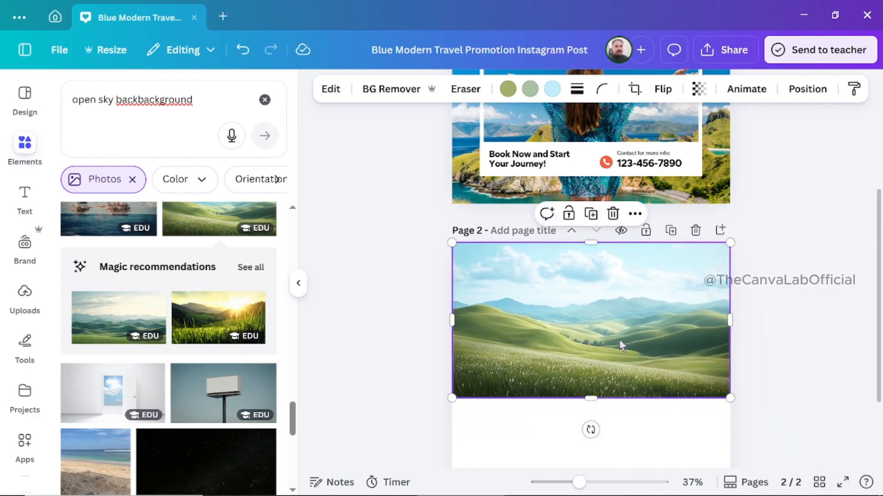
right_click(620, 311)
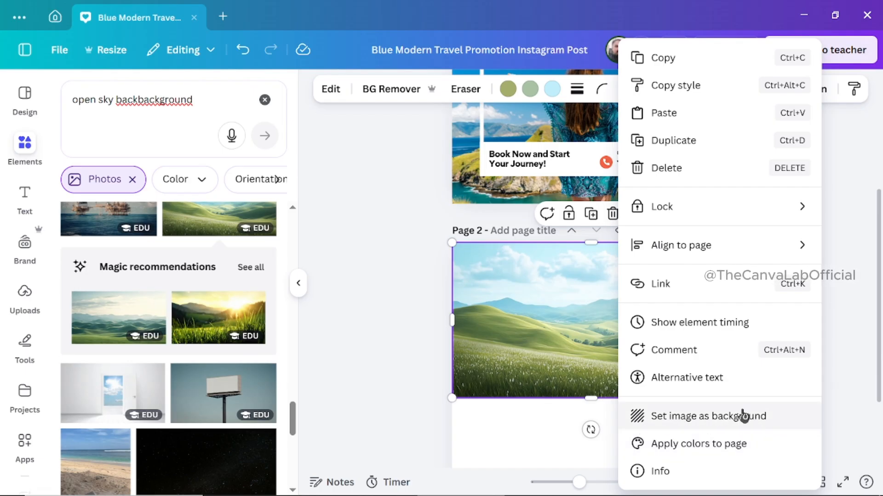
click(726, 416)
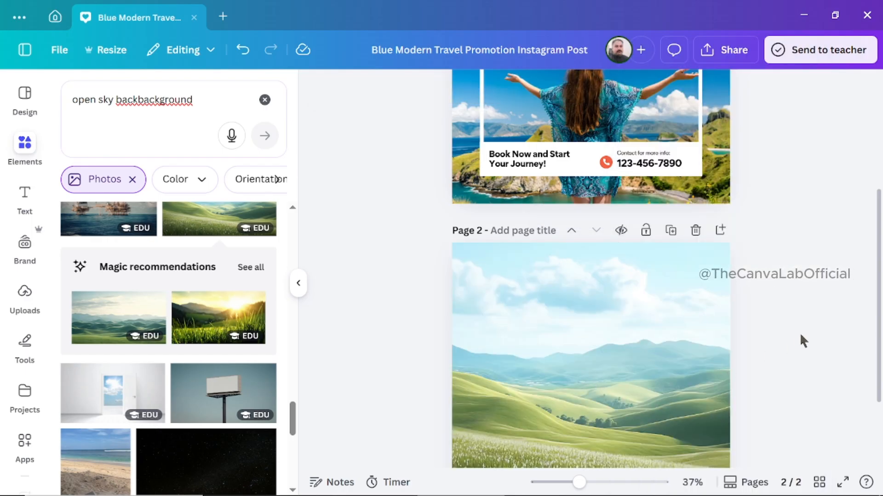
Delete page 2 with the green hills background and add a new blank page below the travel post.
scroll(879, 301, down, 3)
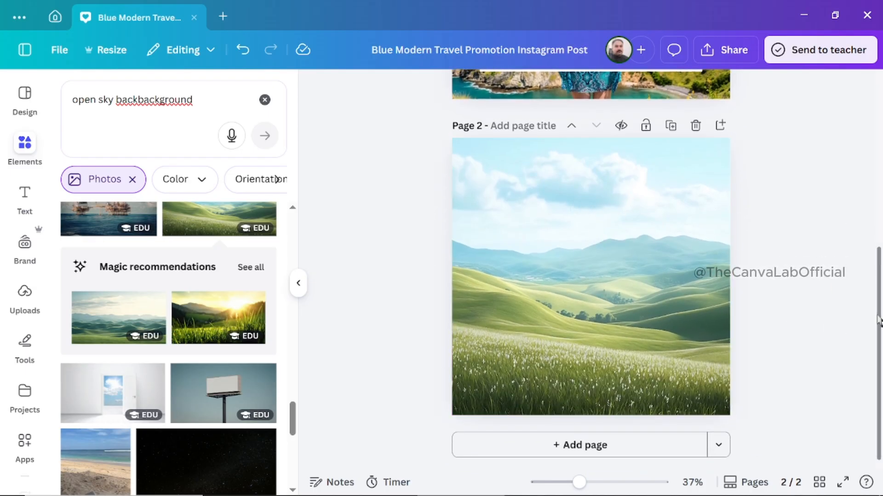
scroll(867, 264, up, 2)
scroll(869, 271, up, 3)
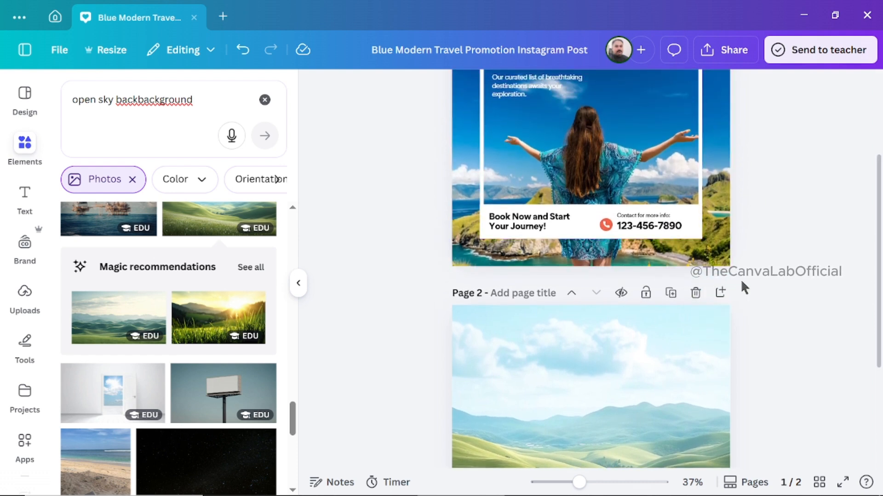
click(696, 293)
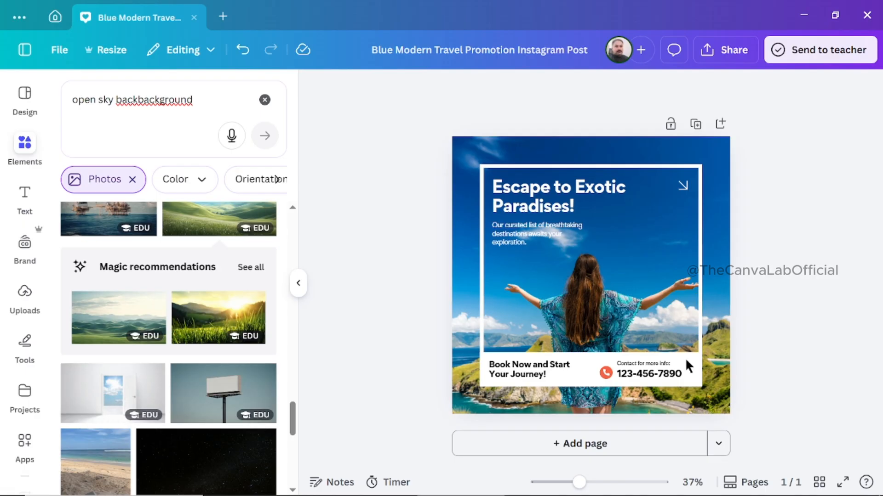
click(615, 448)
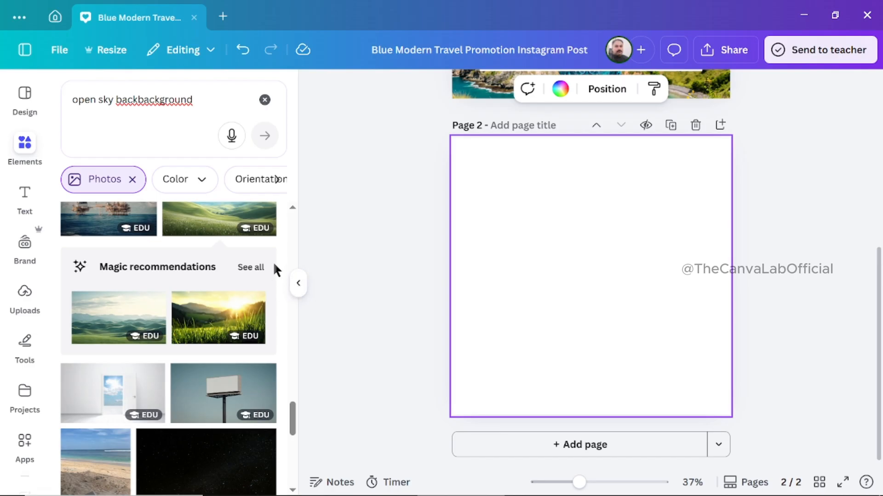
Place the photo of a blue cloudy sky over a flat green field on page 2 and set it as the background.
drag(295, 421, 292, 466)
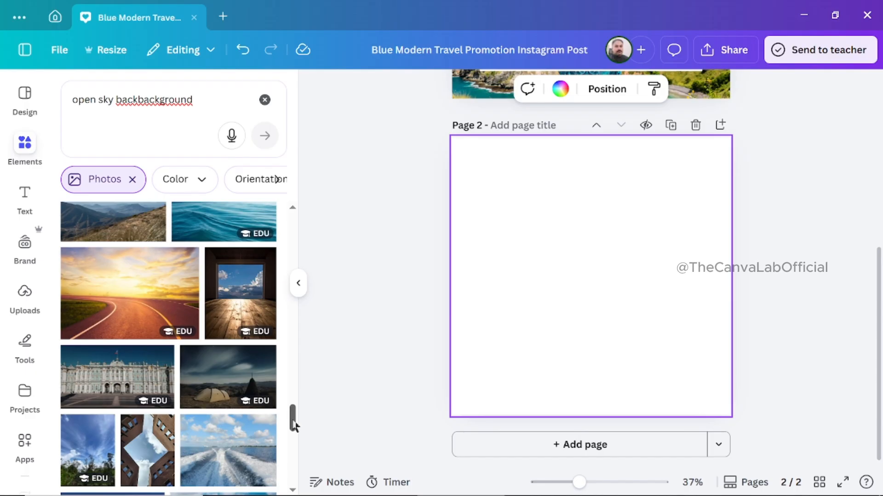
drag(297, 425, 288, 468)
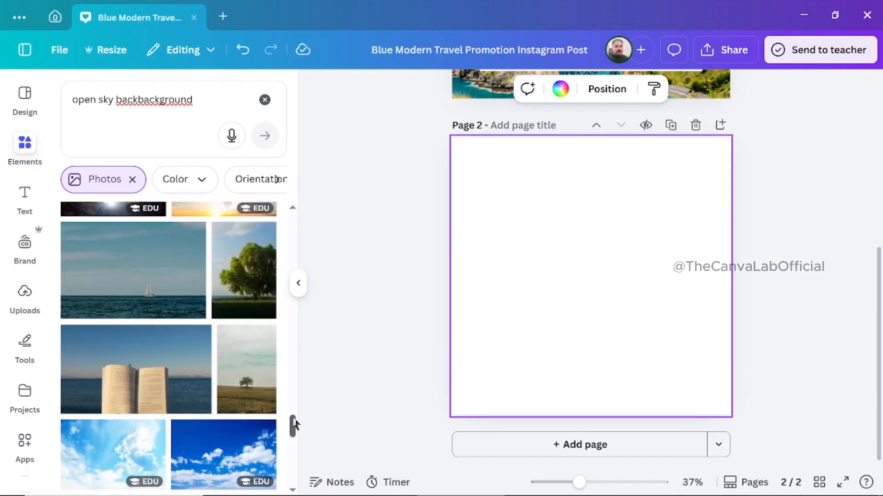
drag(293, 429, 293, 485)
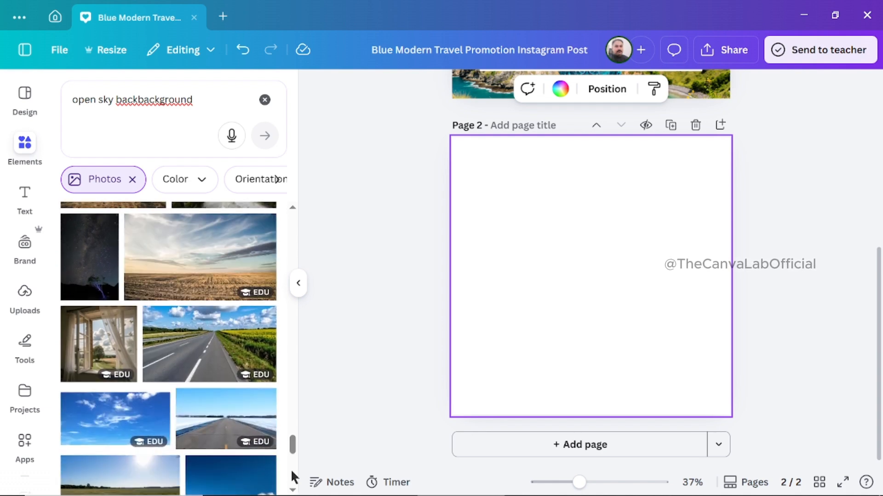
drag(292, 444, 293, 491)
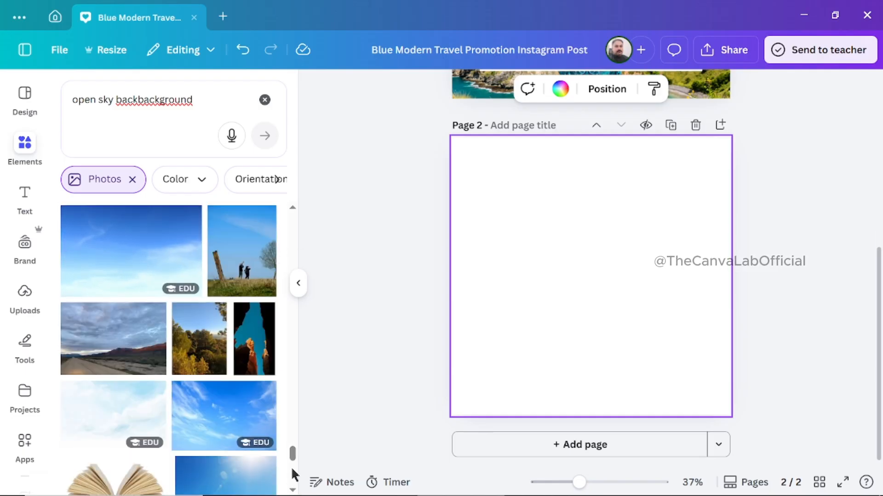
drag(292, 454, 302, 187)
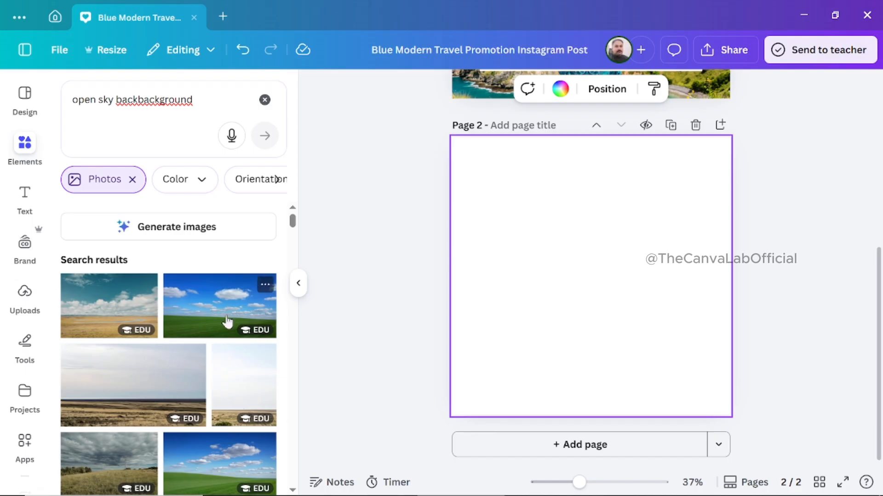
click(215, 314)
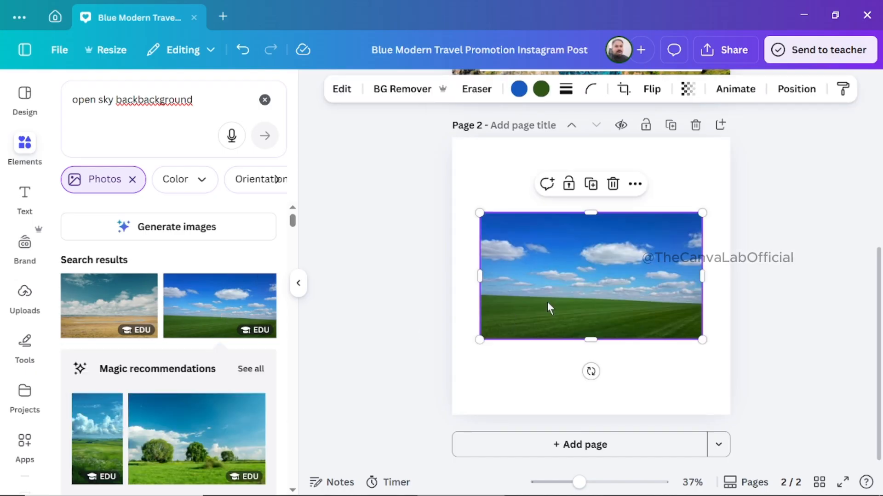
right_click(589, 282)
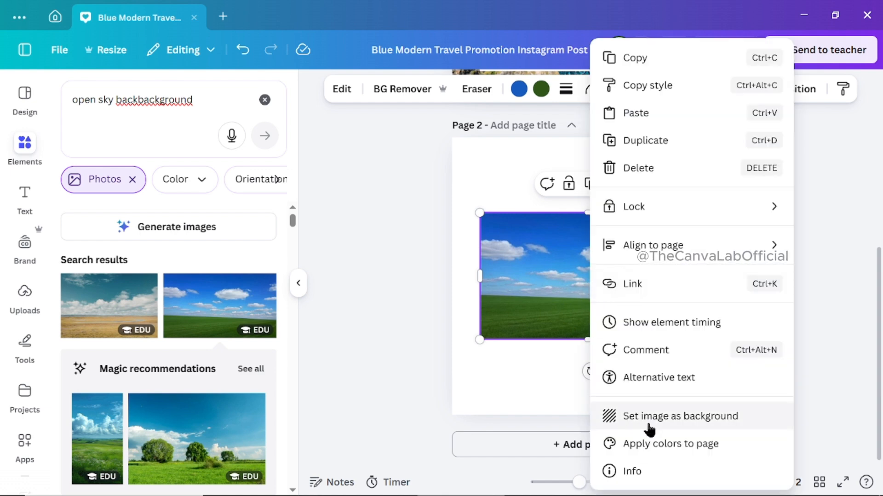
click(705, 417)
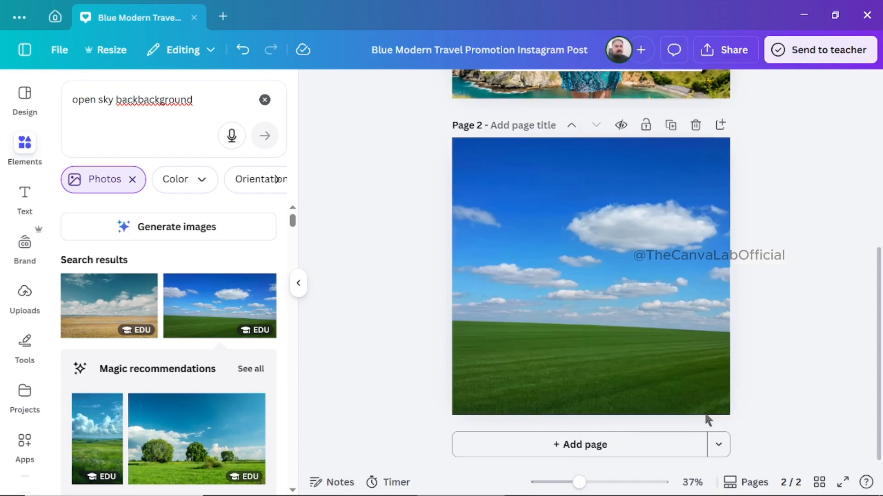
Replace the open-sky query in the element search with "lakes" and run the search.
drag(874, 359, 872, 195)
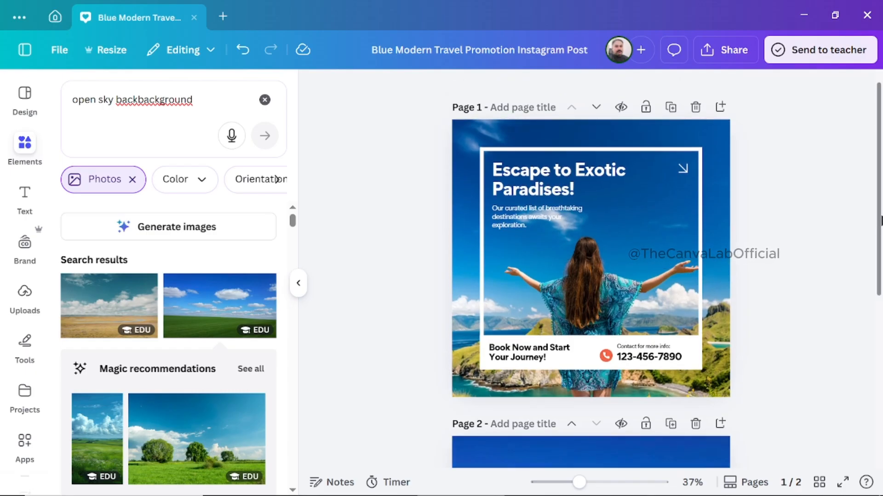
drag(881, 222, 881, 224)
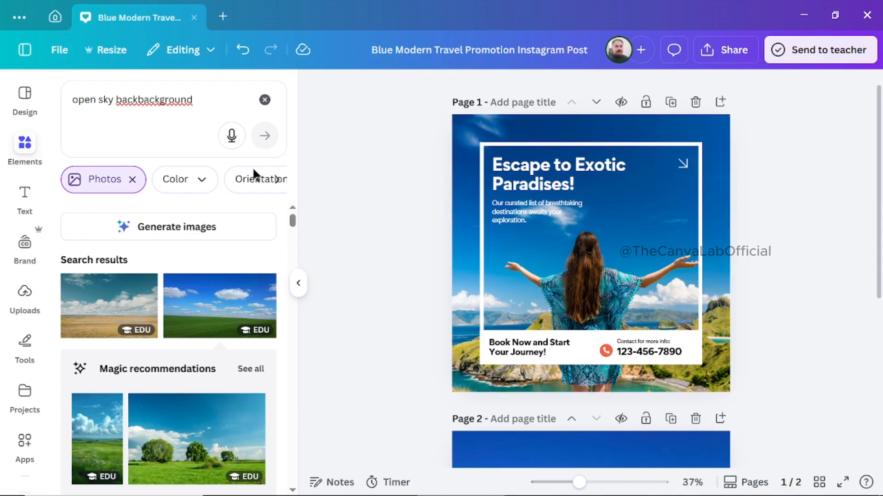
click(266, 102)
click(167, 90)
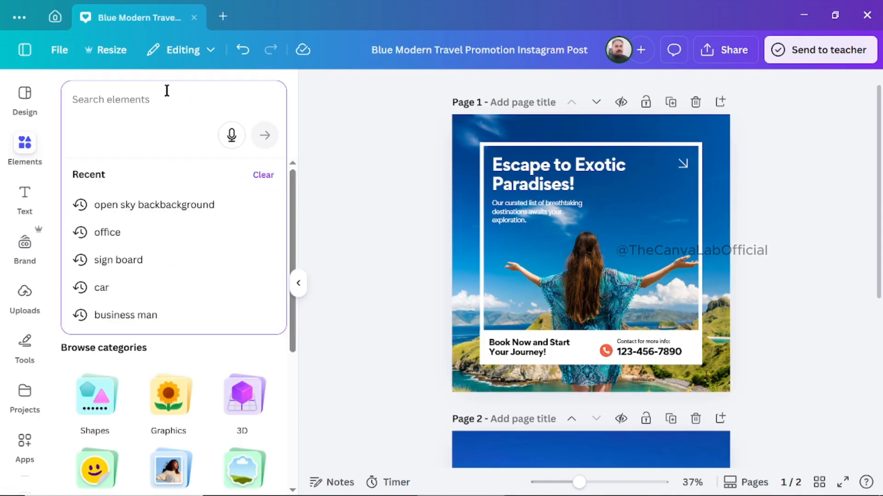
text(lakes)
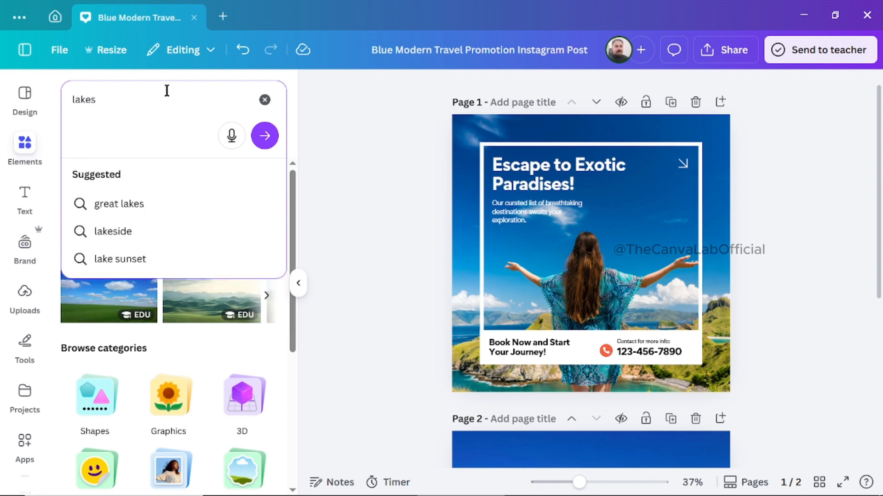
key(Return)
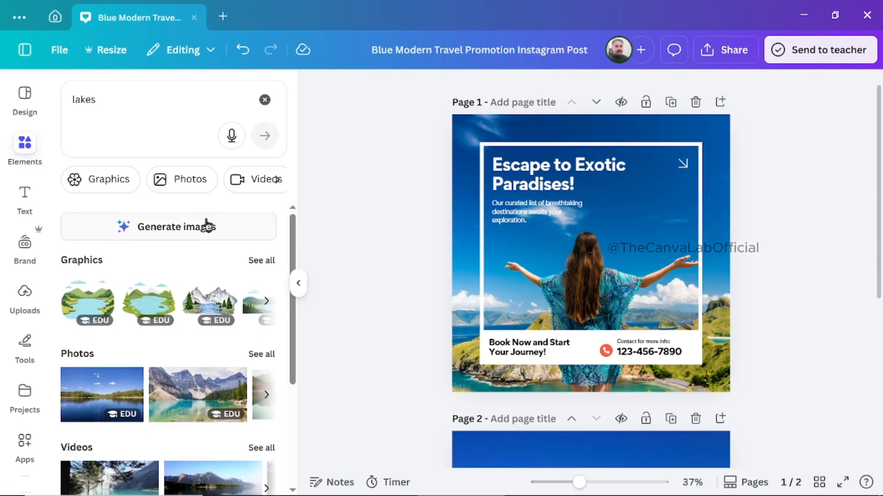
click(264, 263)
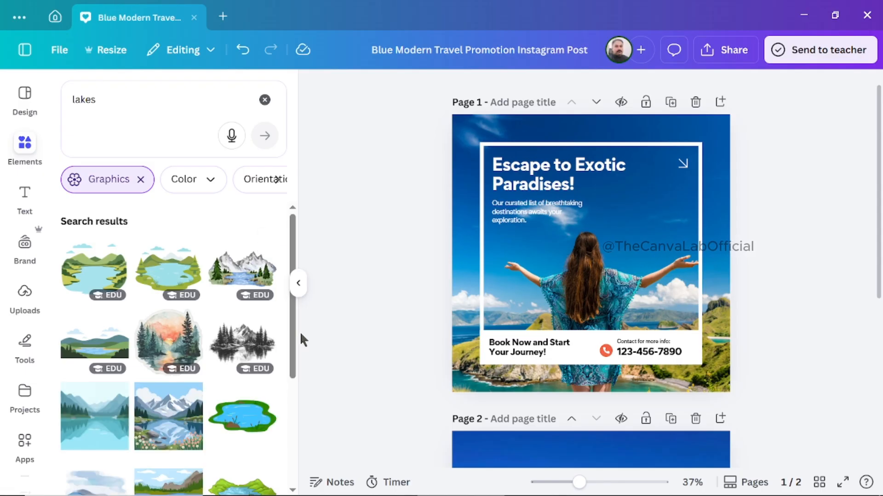
drag(292, 339, 302, 277)
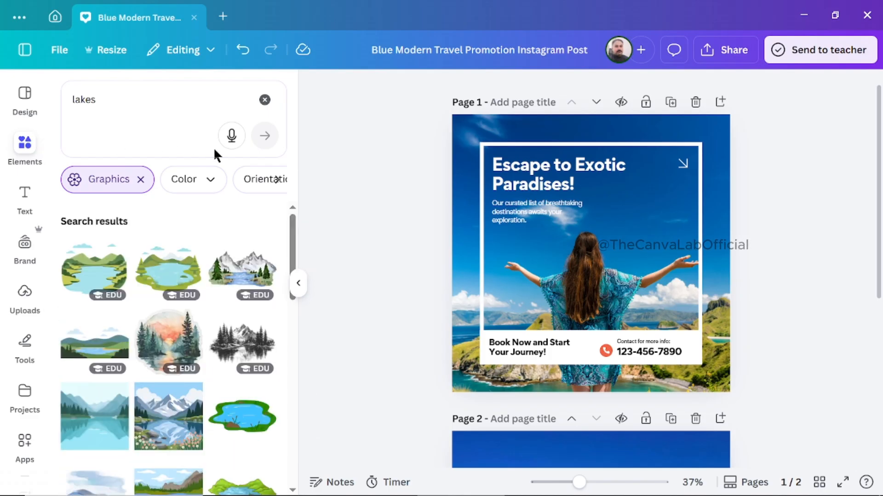
click(141, 180)
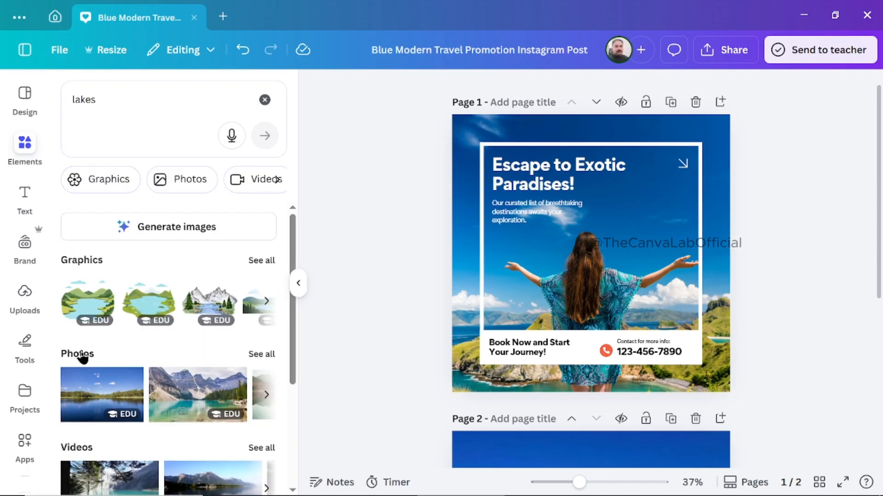
Show all photo results for lakes, and undo the stray placement of the turquoise mountain lake photo on page 1.
click(262, 355)
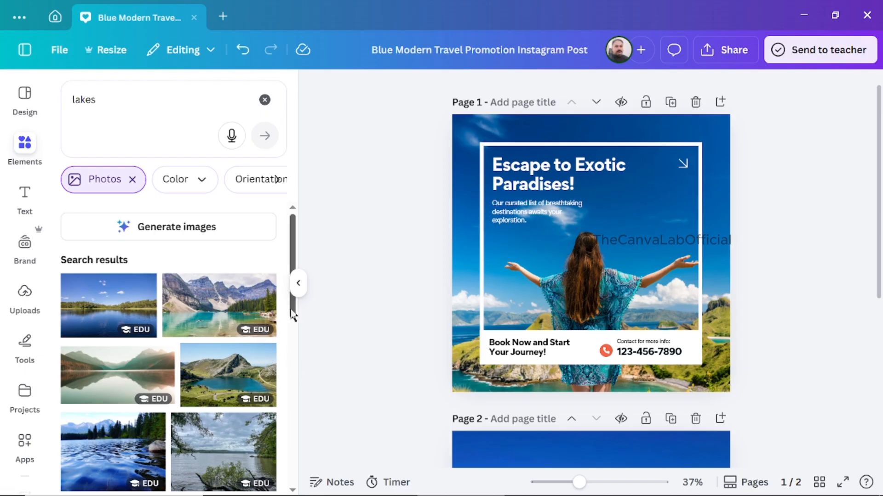
drag(293, 316, 328, 464)
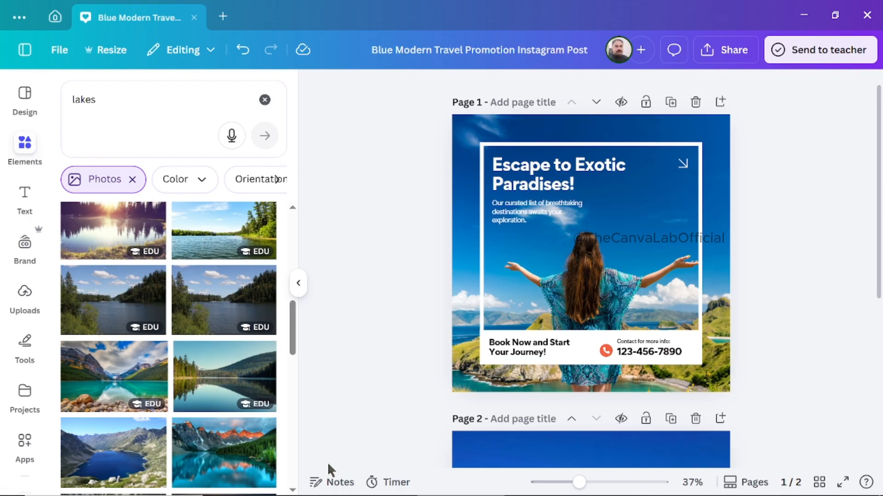
click(113, 374)
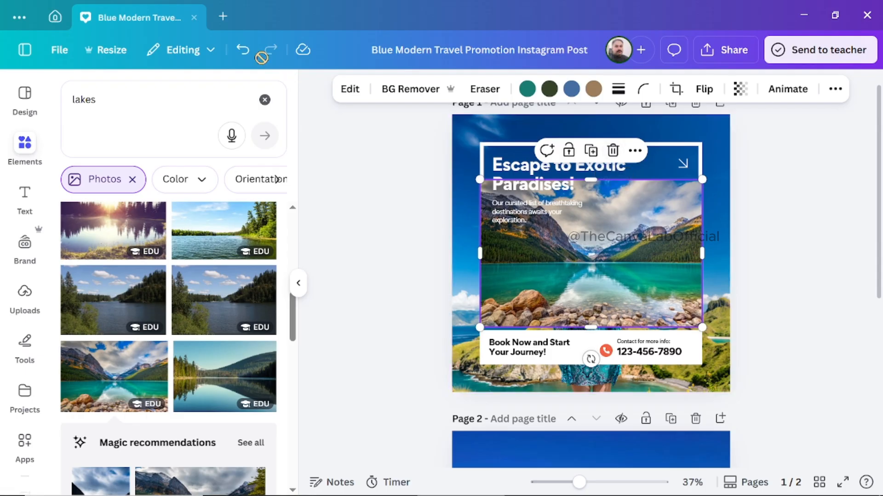
click(241, 51)
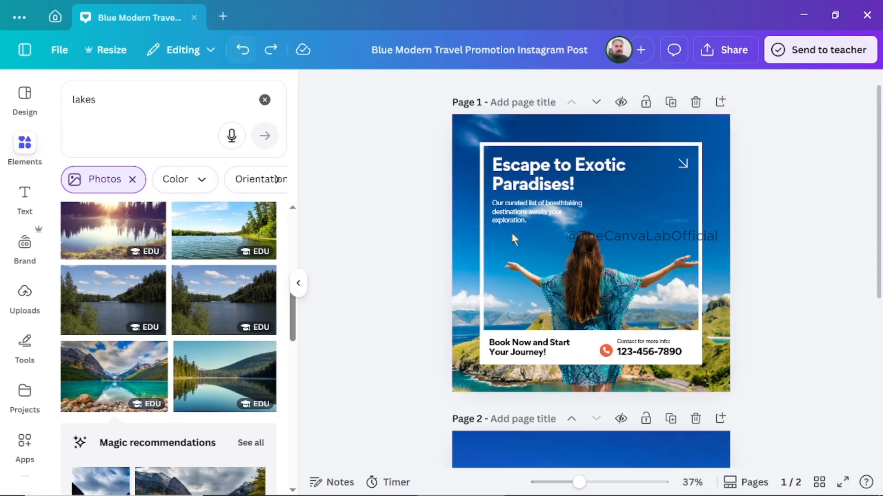
Delete page 2 with the blue sky and green field background and add a new blank page below the travel post.
drag(879, 276, 880, 404)
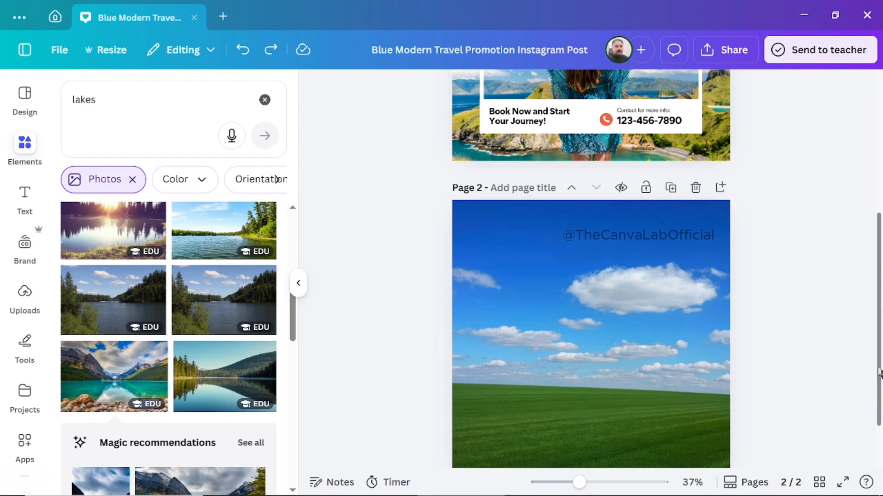
drag(879, 371, 879, 395)
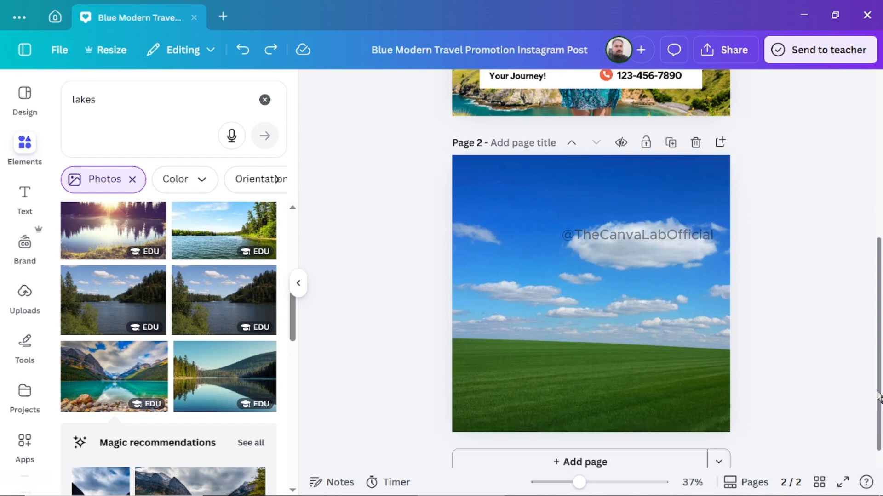
click(643, 273)
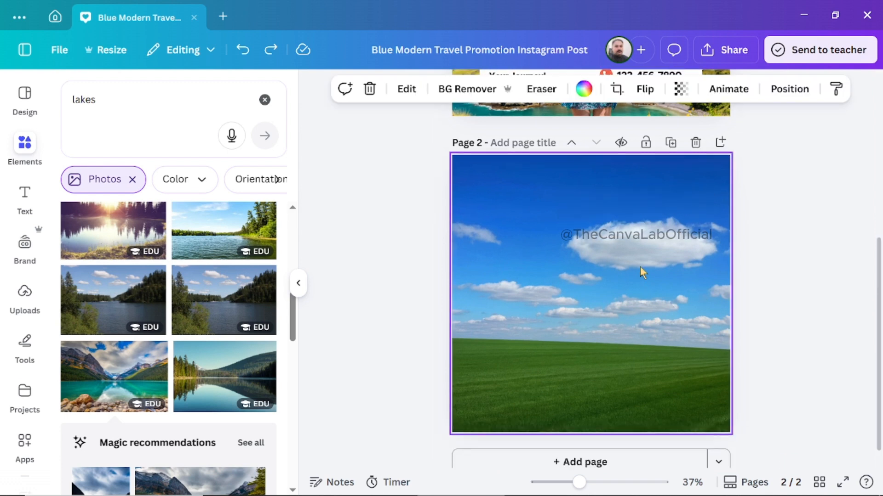
click(696, 143)
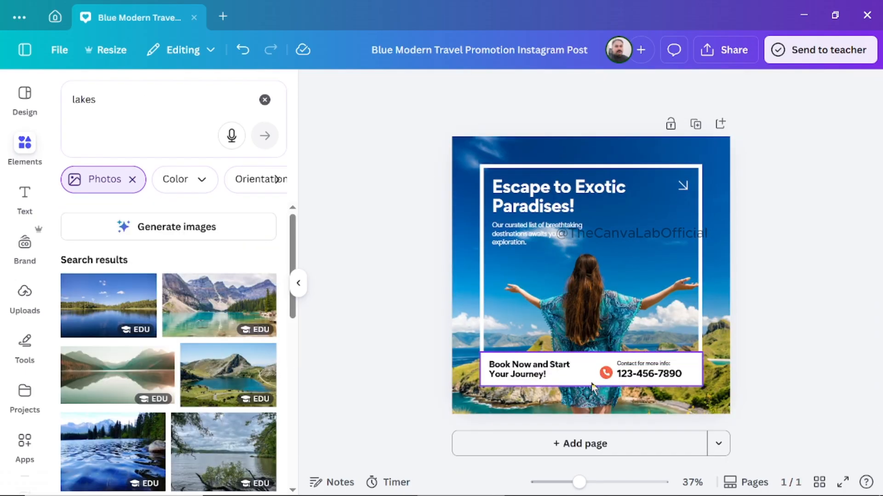
click(560, 445)
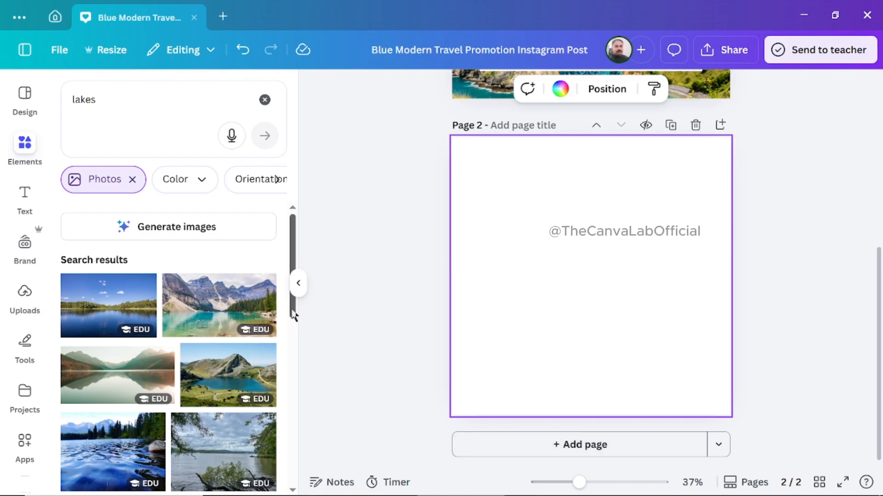
Place the photo of a turquoise mountain lake with a rocky shore on page 2 and set it as the background.
scroll(296, 347, down, 2)
drag(296, 346, 297, 389)
scroll(297, 430, down, 2)
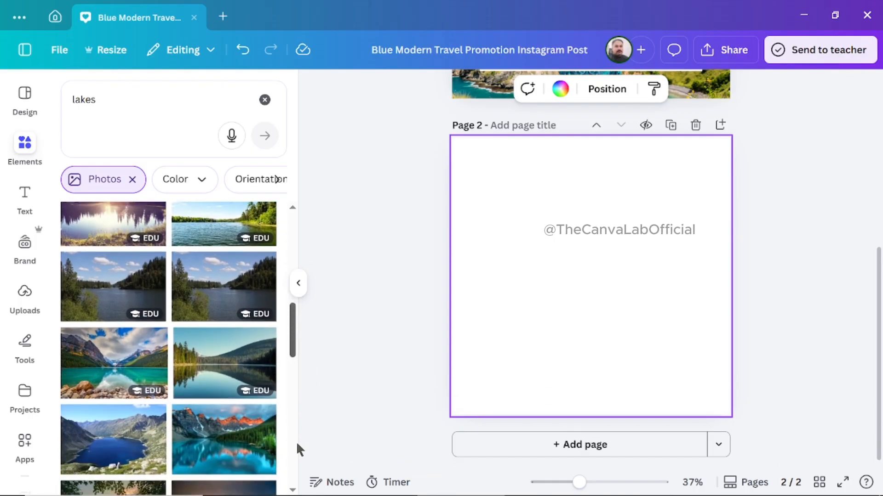
click(118, 369)
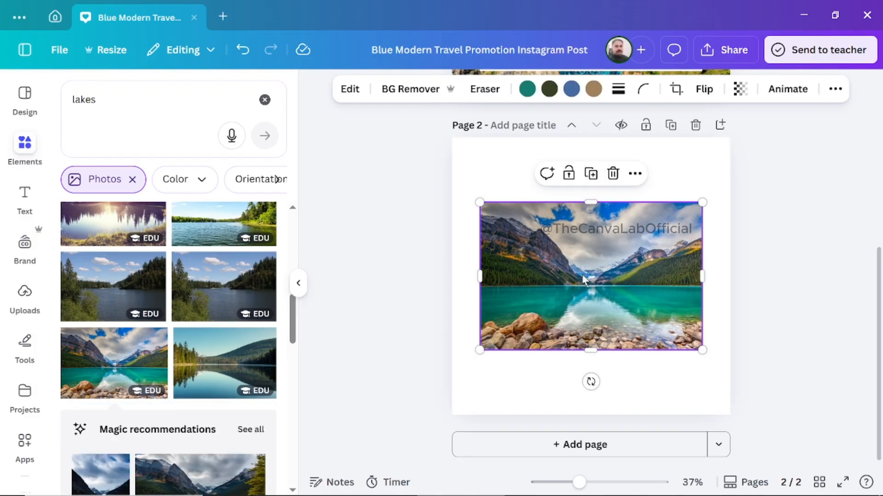
right_click(603, 280)
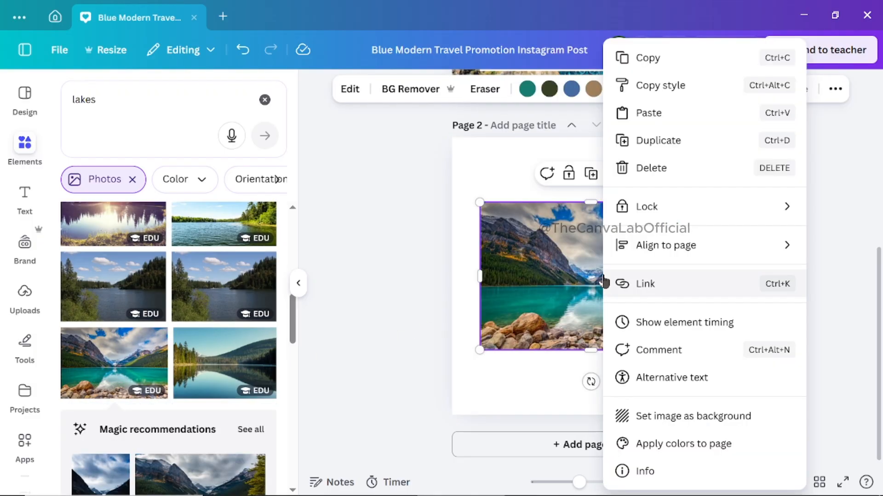
click(679, 419)
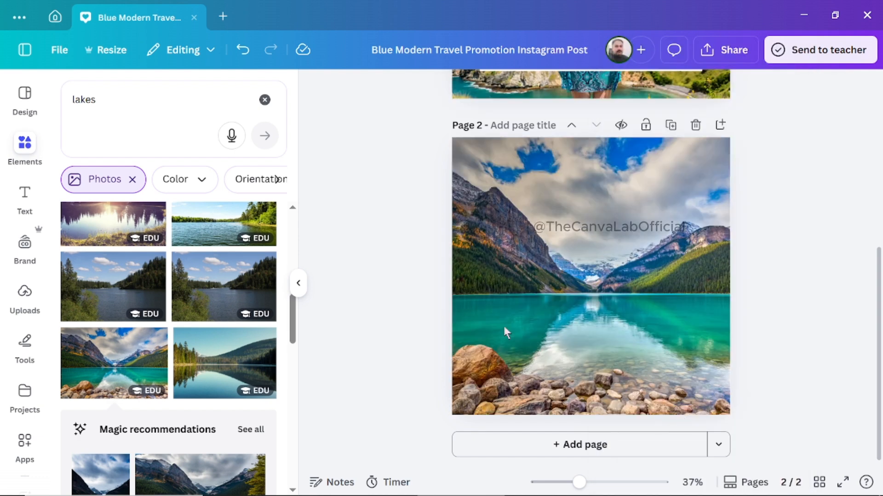
Nudge the white "Book Now and Start Your Journey!" banner on page 1 slightly upward.
scroll(504, 326, up, 4)
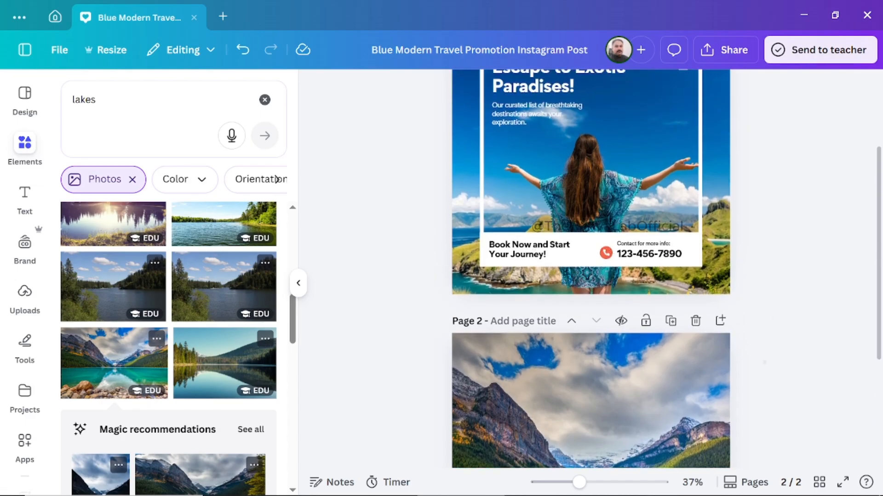
scroll(764, 363, up, 1)
scroll(759, 387, down, 1)
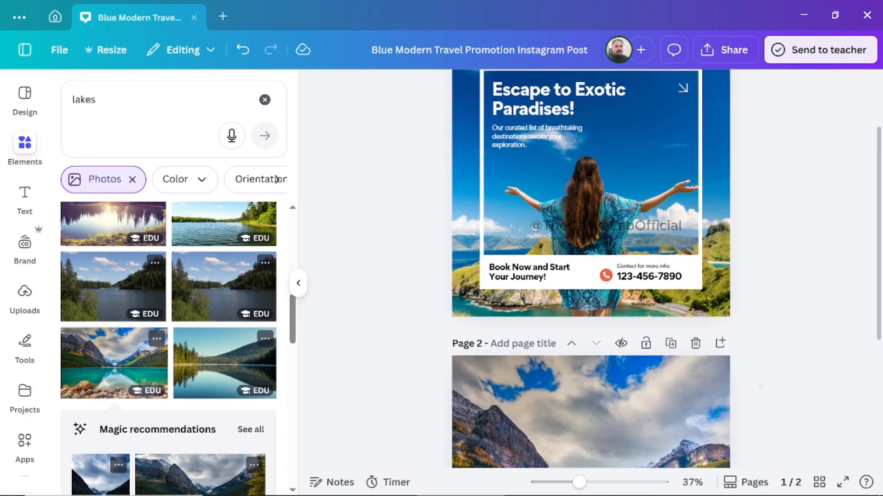
scroll(759, 387, down, 4)
scroll(754, 377, up, 4)
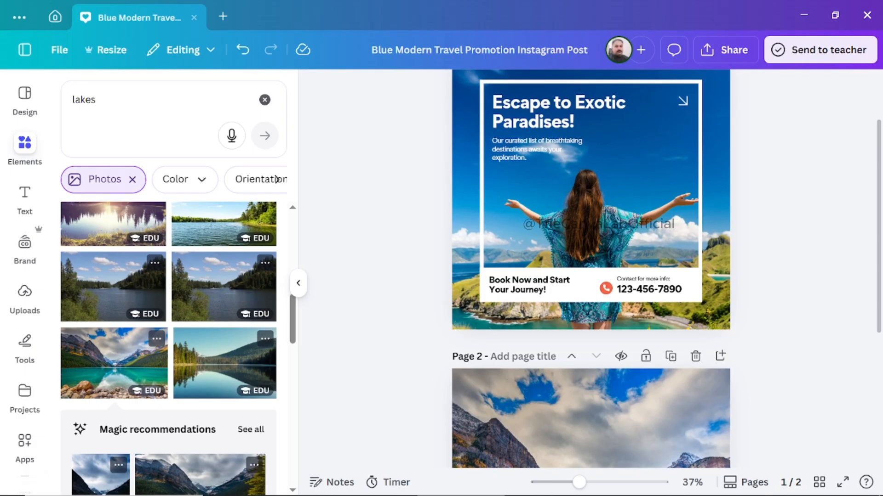
click(588, 283)
mouse_move(588, 284)
mouse_down()
mouse_move(589, 299)
mouse_move(597, 248)
mouse_move(577, 268)
mouse_move(586, 282)
mouse_up()
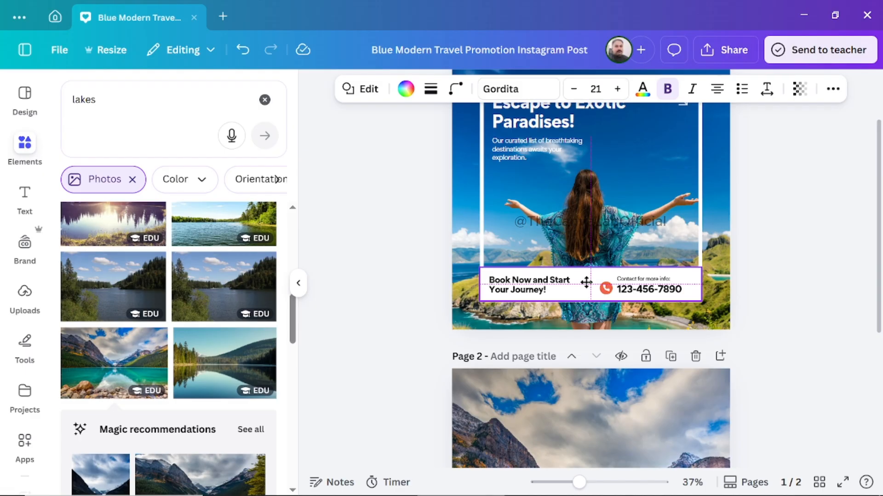
mouse_move(586, 282)
mouse_down()
mouse_move(583, 316)
mouse_move(593, 251)
mouse_move(587, 277)
mouse_up()
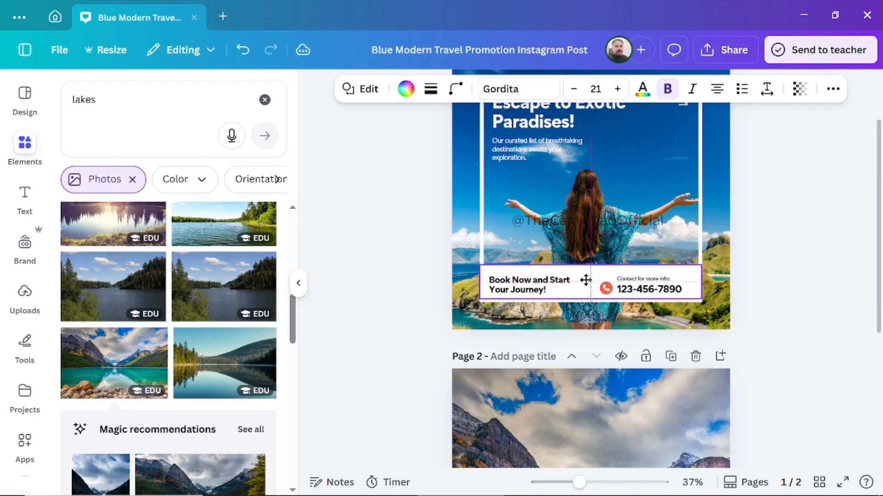
Shift the white square frame on page 1 slightly down, and move it back up around the text and banner.
click(482, 199)
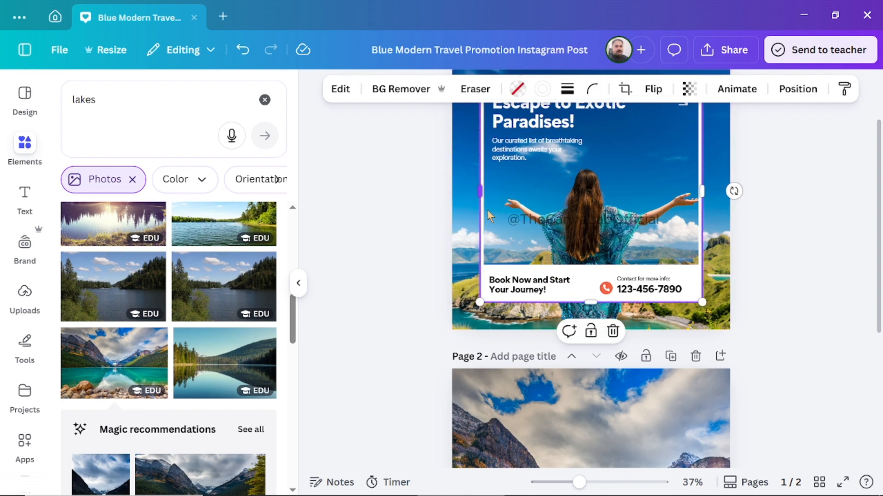
mouse_move(497, 223)
mouse_down()
mouse_move(525, 220)
mouse_move(470, 222)
mouse_move(509, 218)
mouse_move(531, 202)
mouse_move(491, 198)
mouse_move(497, 185)
mouse_move(482, 153)
mouse_move(482, 195)
mouse_move(618, 216)
mouse_move(485, 219)
mouse_move(498, 239)
mouse_move(481, 157)
mouse_move(490, 216)
mouse_move(484, 239)
mouse_move(502, 234)
mouse_up()
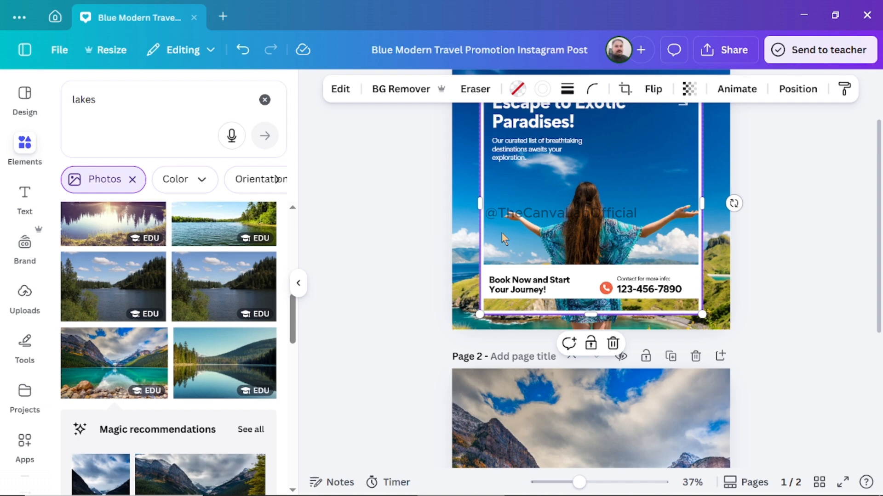
click(412, 217)
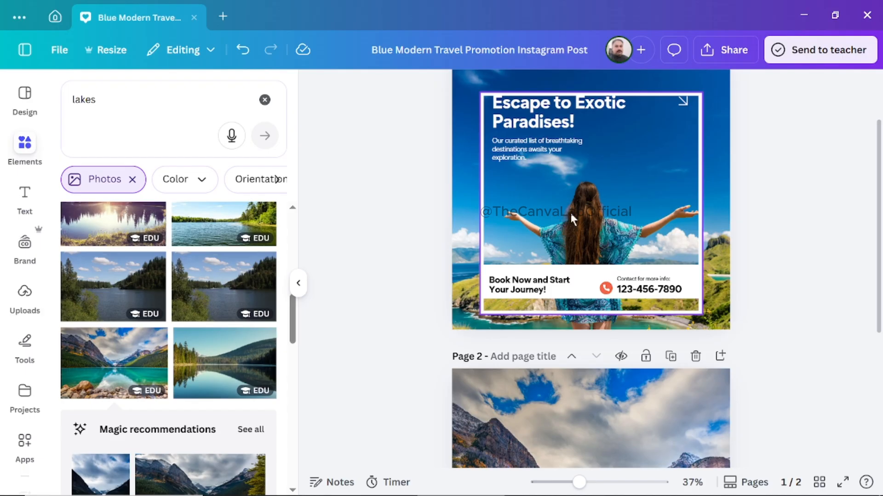
drag(570, 215, 570, 200)
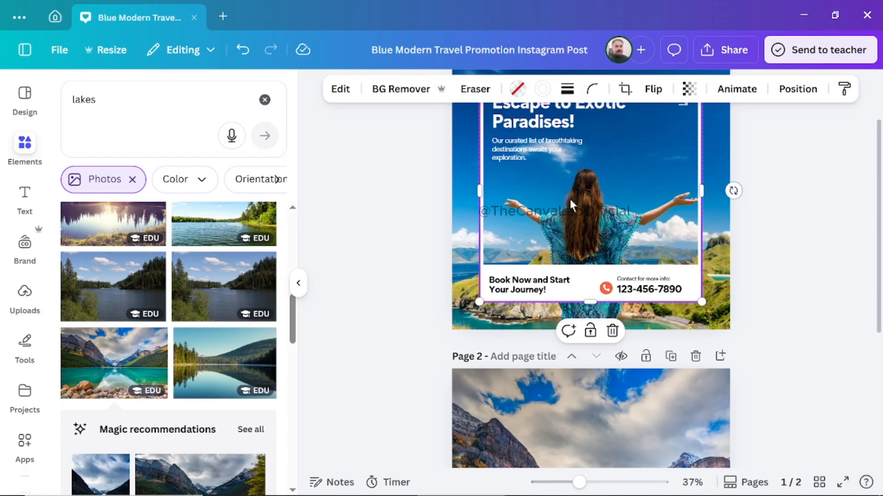
click(363, 233)
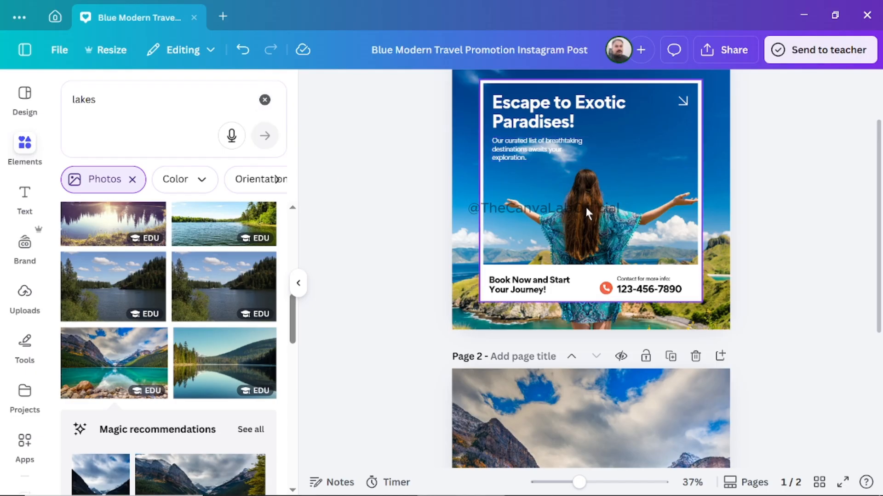
click(609, 219)
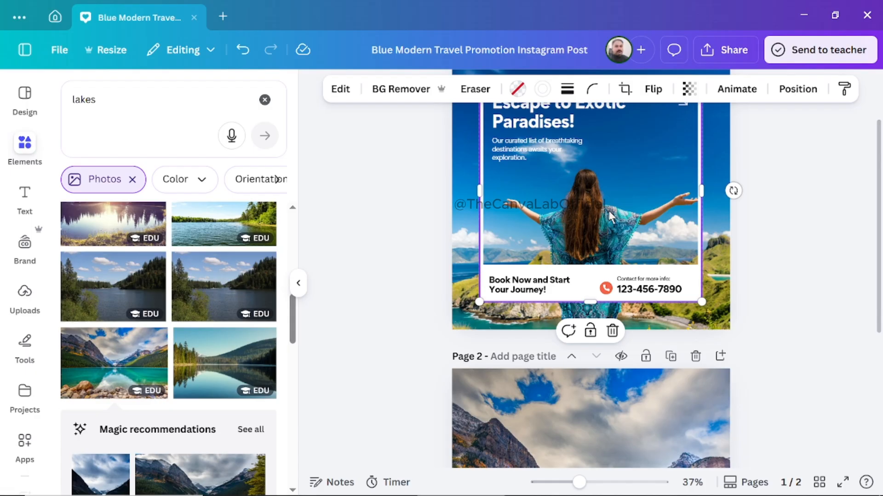
mouse_move(610, 216)
mouse_down()
mouse_move(618, 246)
mouse_move(604, 212)
mouse_up()
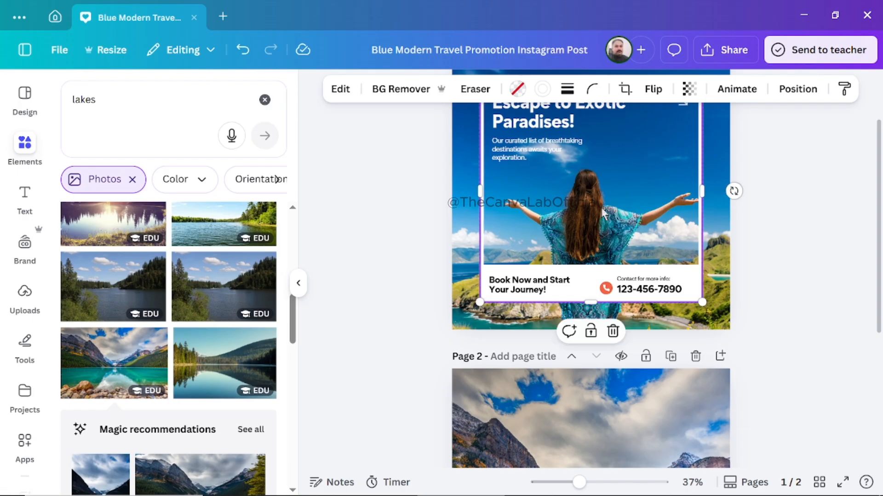
Replace the element search text with "girl standing with oposite face dirrection".
click(264, 100)
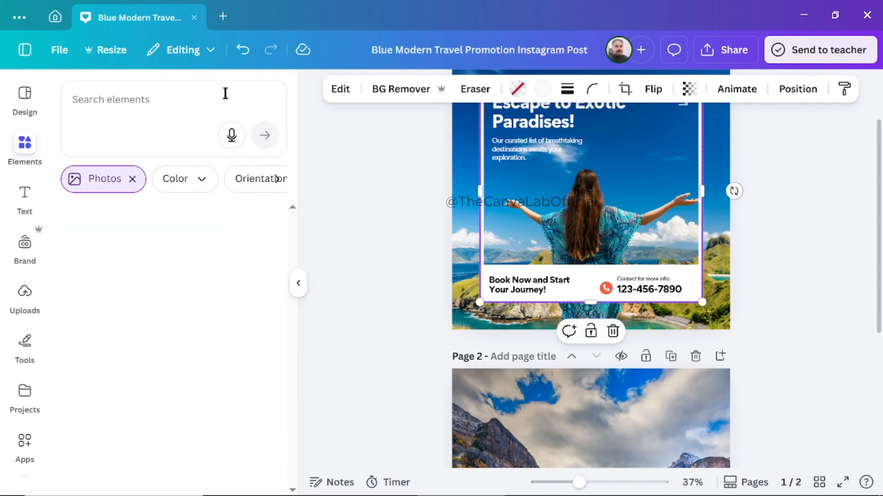
click(171, 97)
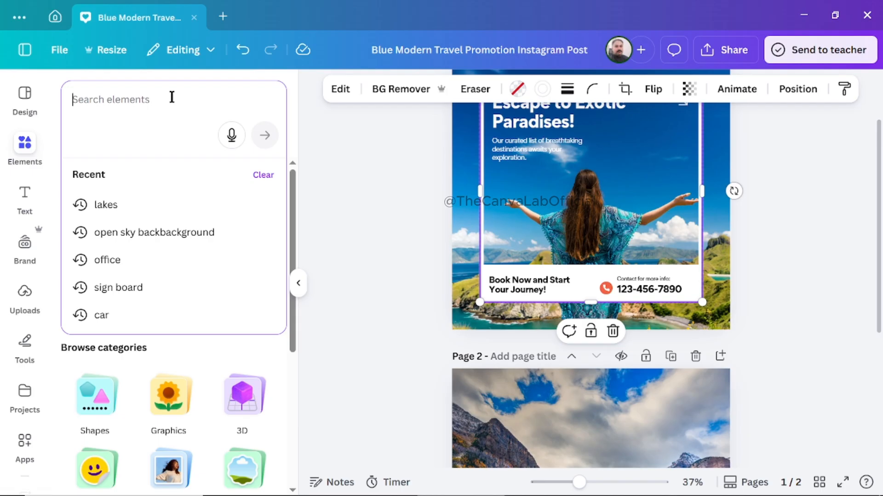
text(girl)
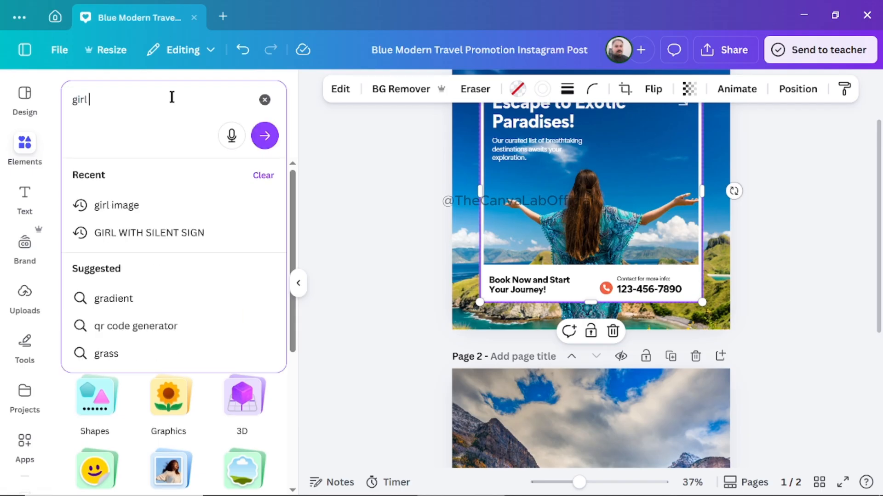
text( standing)
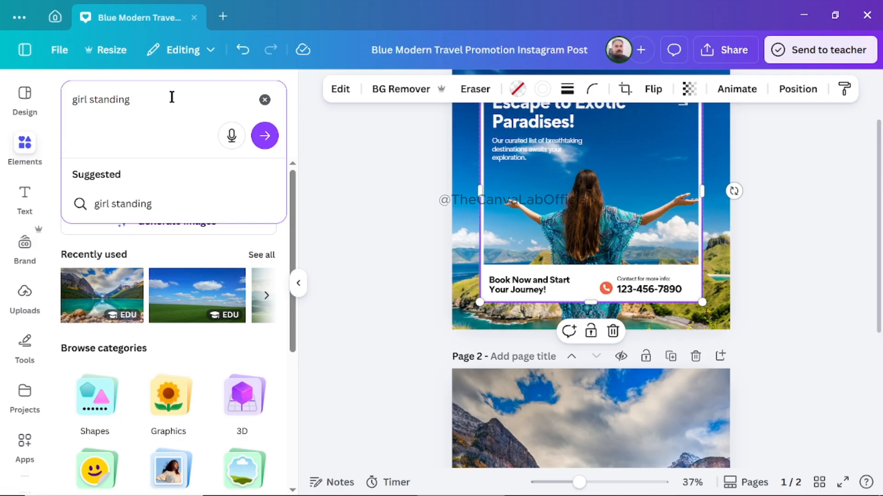
text( op)
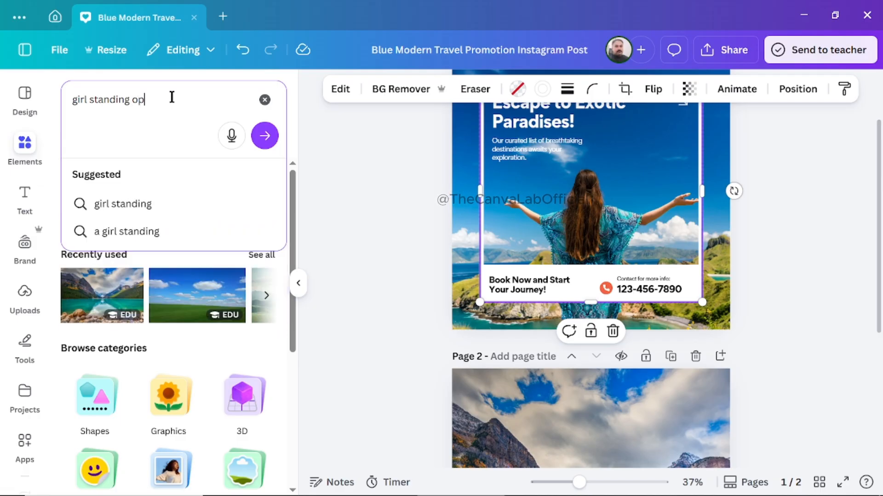
text(site)
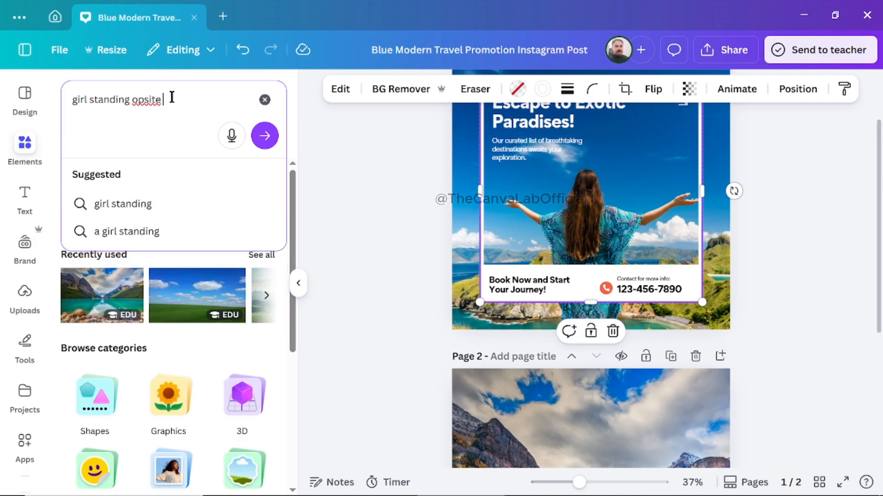
key(BackSpace)
key(BackSpace)
key(BackSpace)
key(BackSpace)
key(BackSpace)
key(BackSpace)
key(BackSpace)
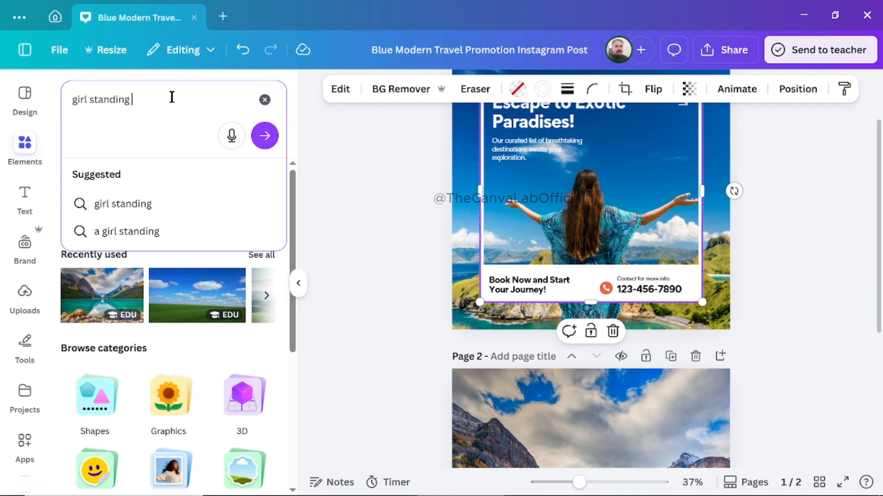
text(with op)
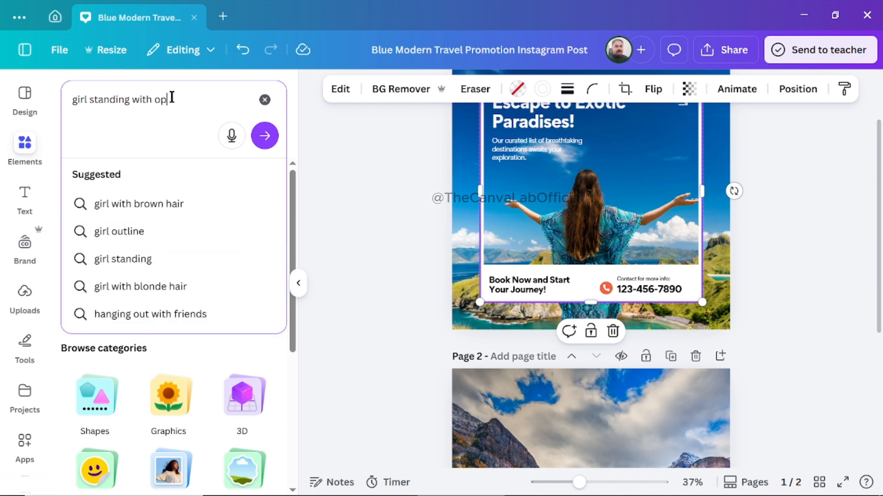
text(dsite)
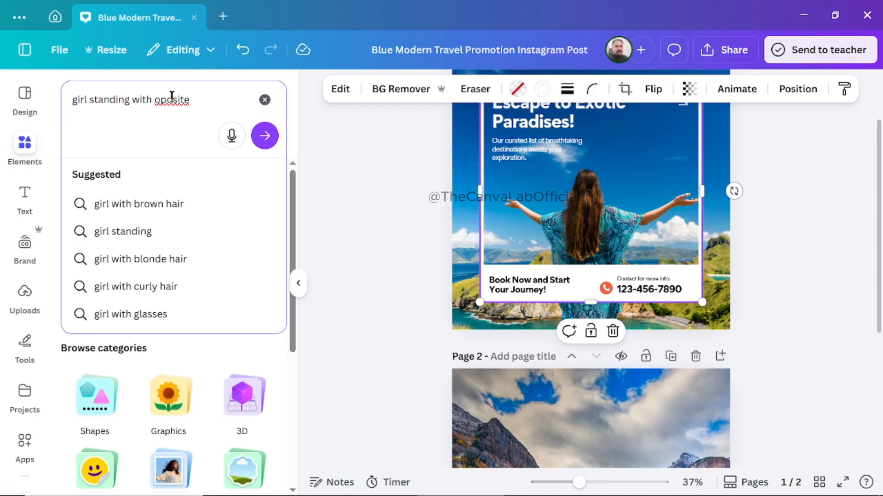
text( face )
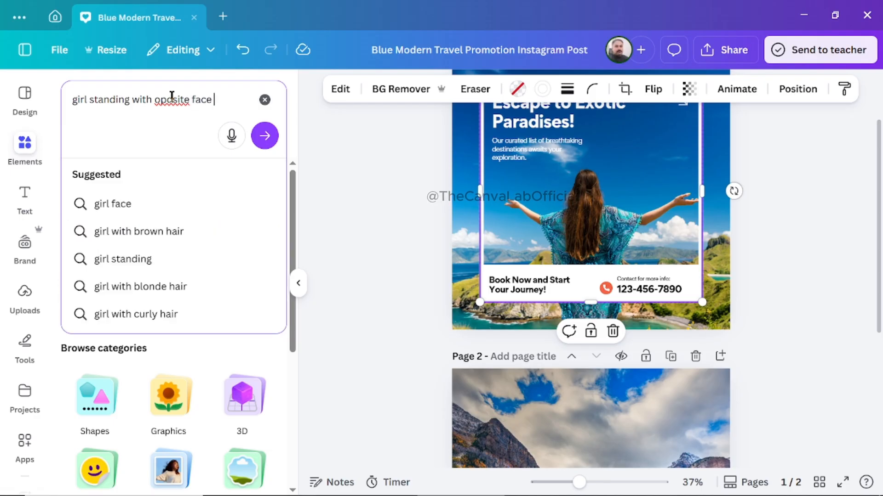
text(dirrection)
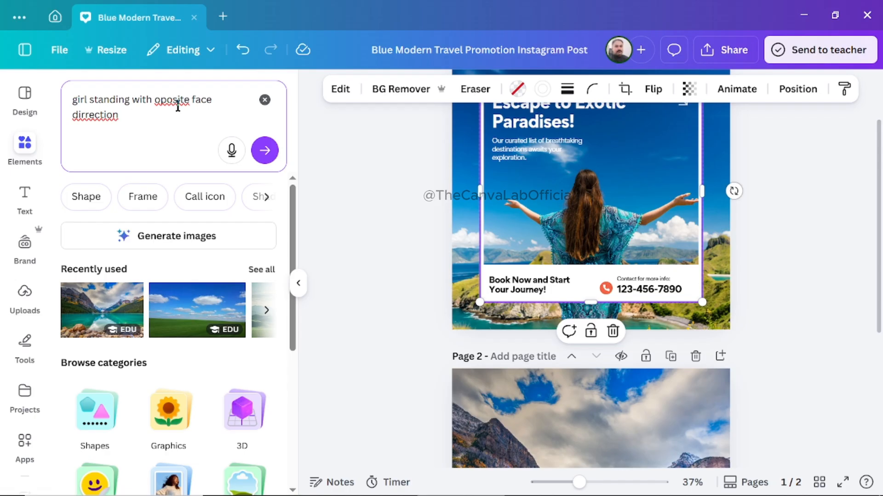
Correct the misspelled search words to "opposite" and "direction" and run the element search.
right_click(178, 101)
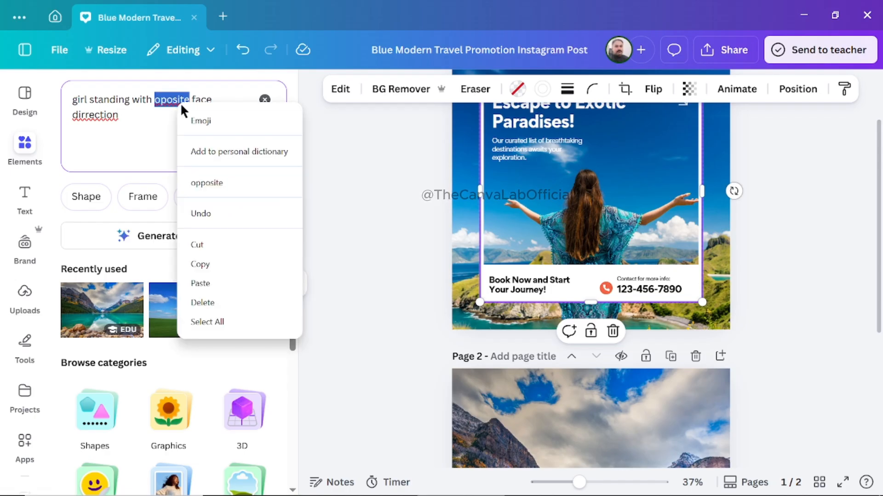
click(200, 179)
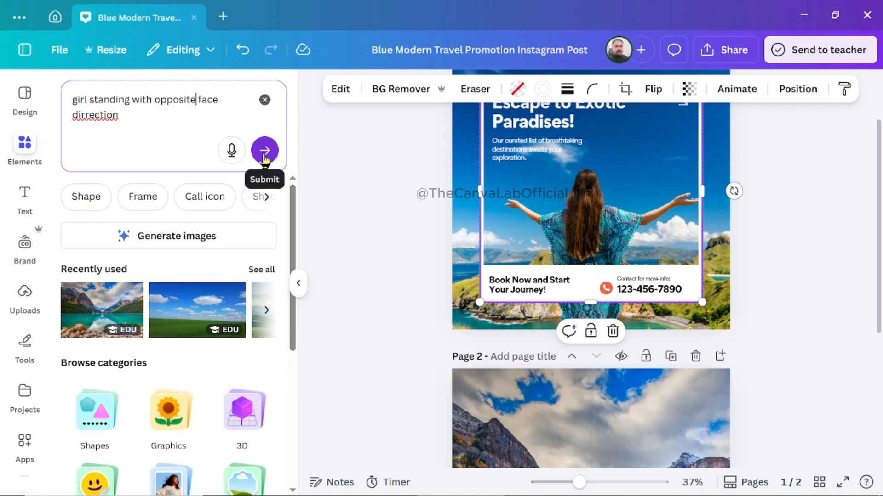
right_click(101, 118)
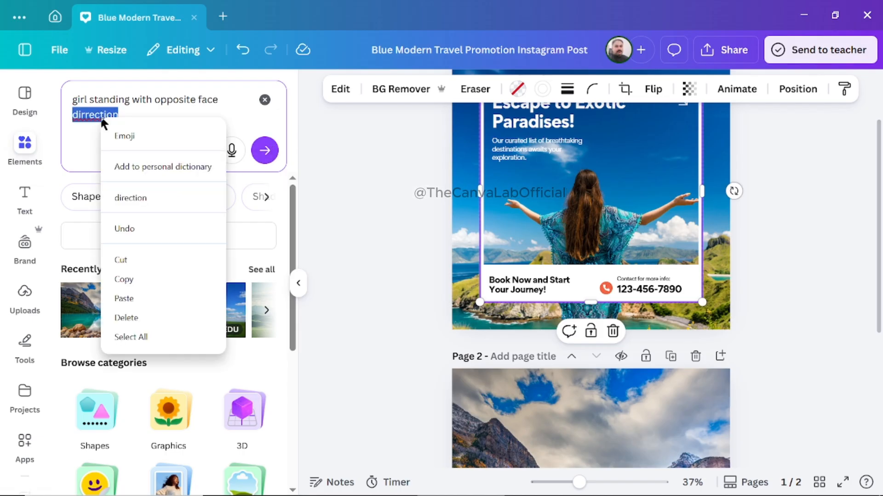
click(140, 200)
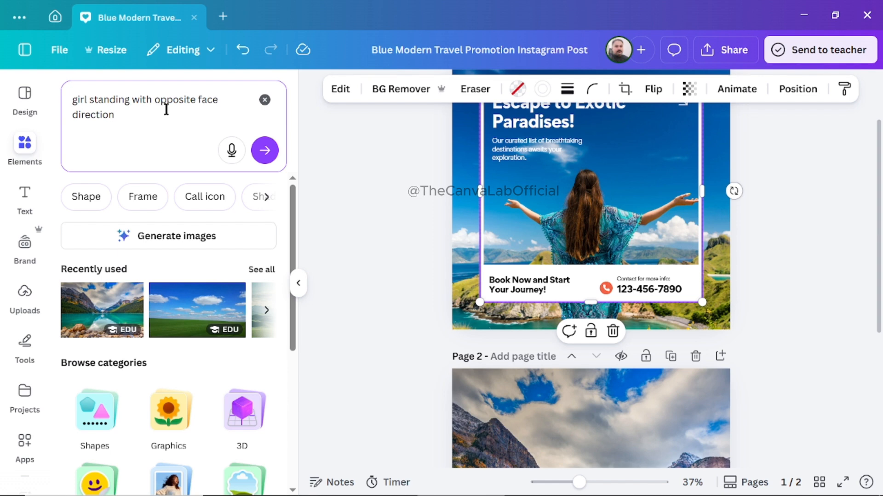
click(265, 150)
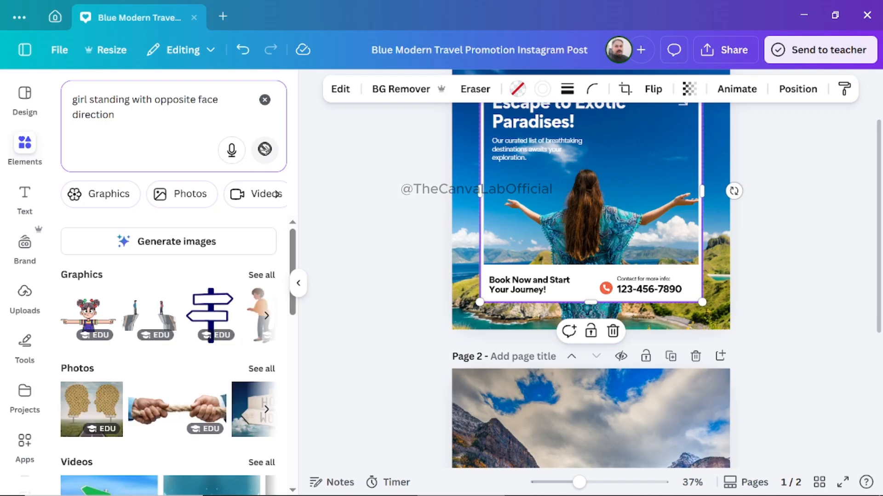
Show all photo results and browse them for a girl seen from behind.
click(257, 368)
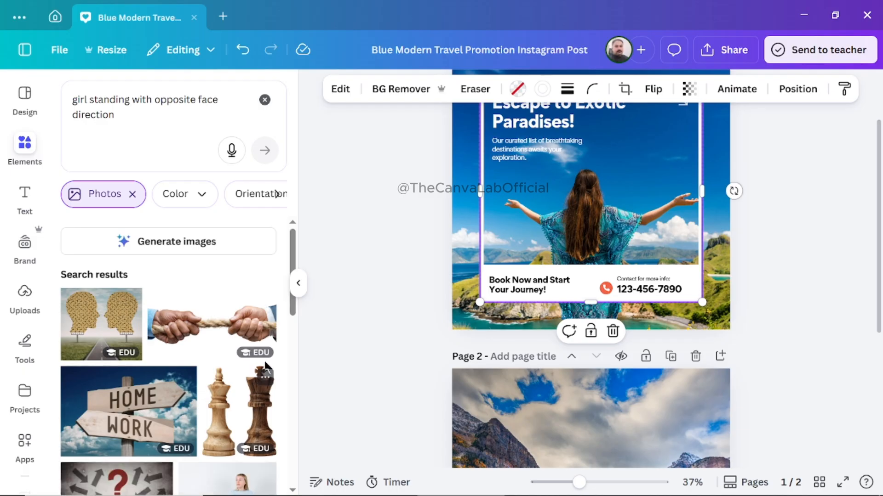
drag(294, 313, 295, 473)
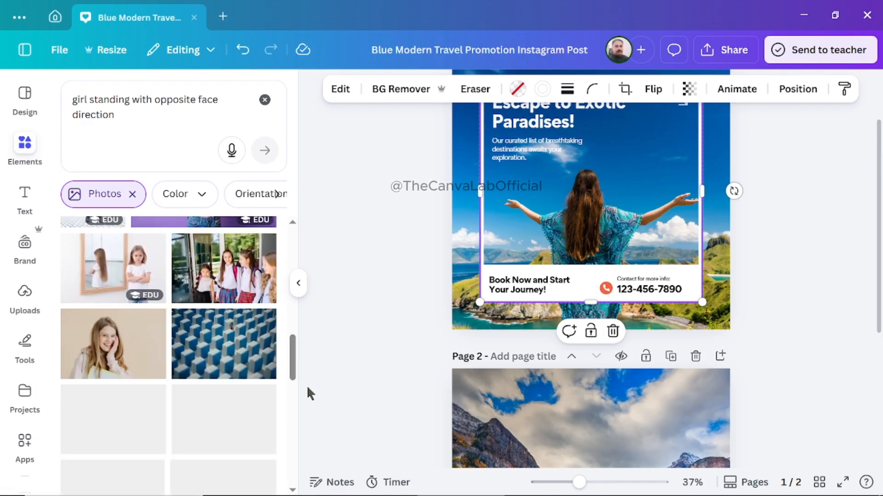
drag(295, 360, 309, 334)
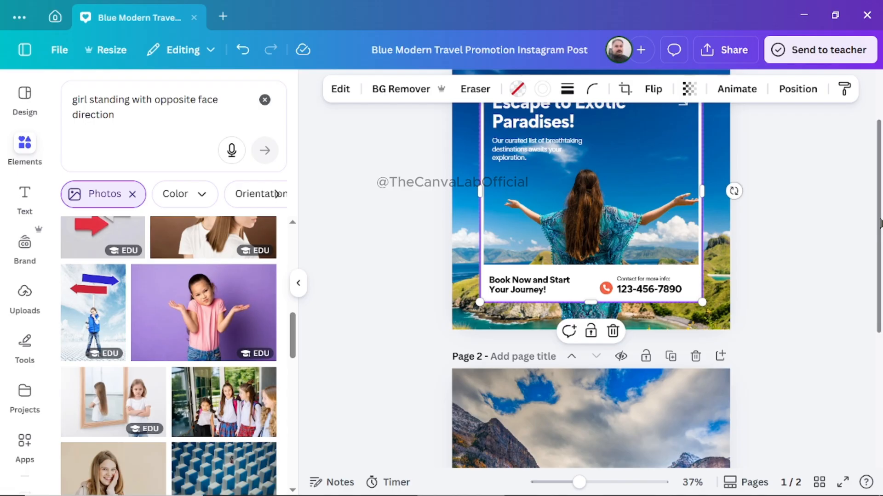
Nudge the white square frame on page 1 slightly upward.
scroll(879, 223, up, 2)
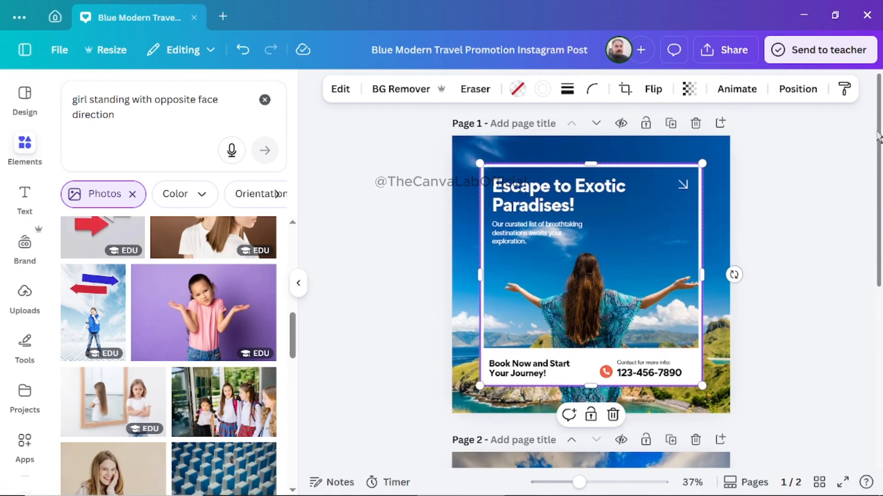
mouse_move(609, 248)
mouse_down()
mouse_move(600, 270)
mouse_move(630, 257)
mouse_move(601, 236)
mouse_up()
mouse_move(601, 227)
mouse_down()
mouse_move(623, 213)
mouse_move(599, 228)
mouse_move(602, 249)
mouse_move(608, 244)
mouse_up()
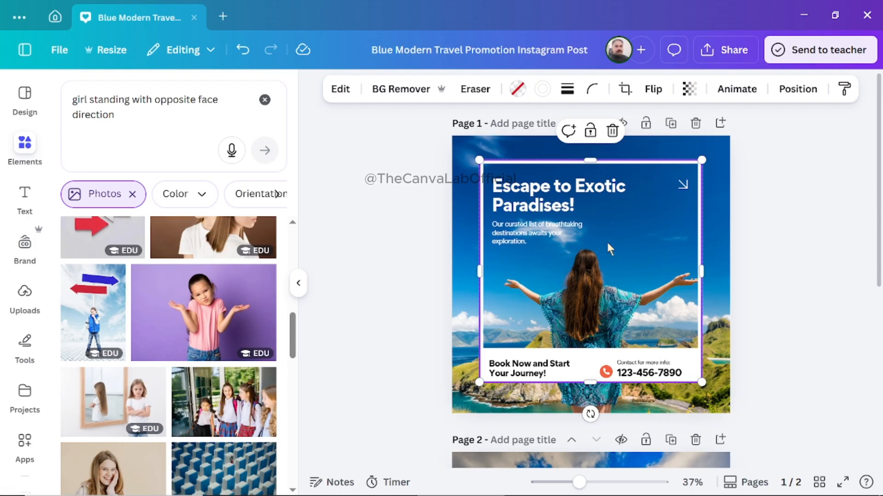
Open the info details of the white square frame on page 1.
right_click(607, 244)
mouse_move(608, 249)
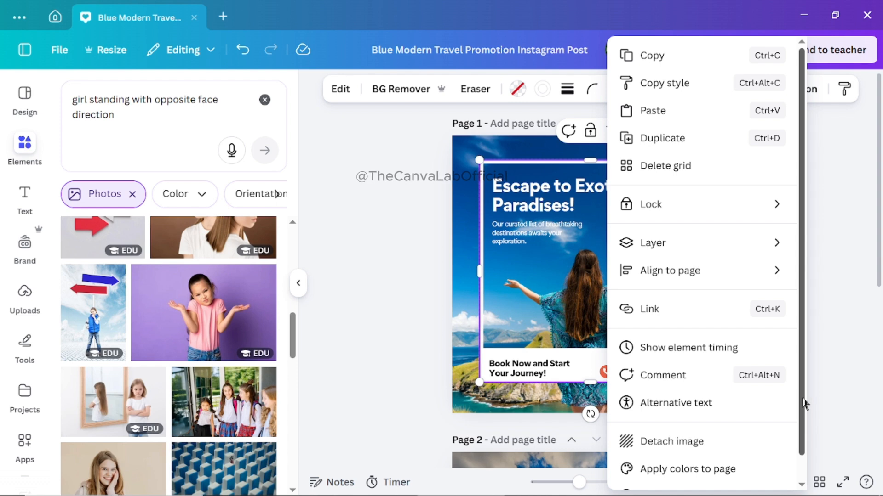
scroll(804, 404, down, 1)
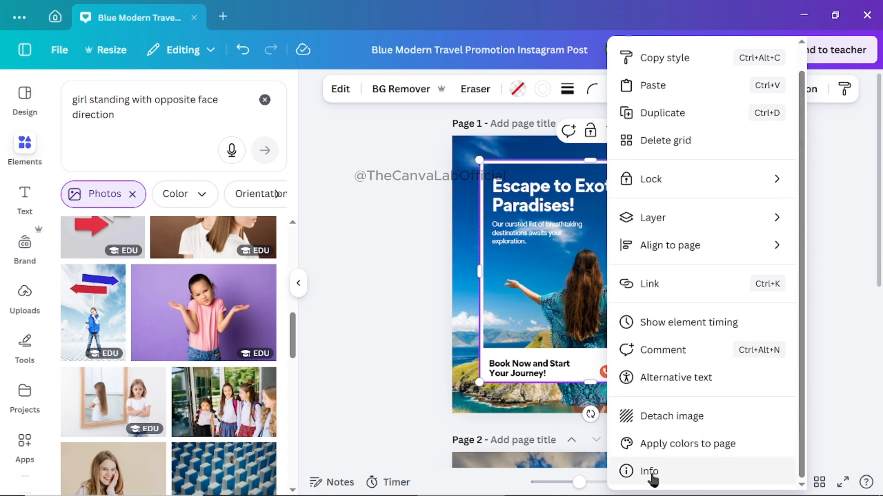
click(675, 471)
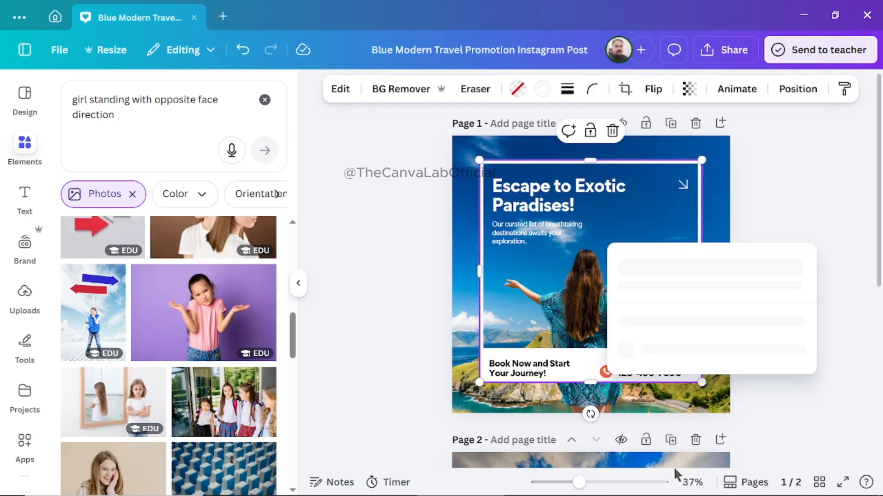
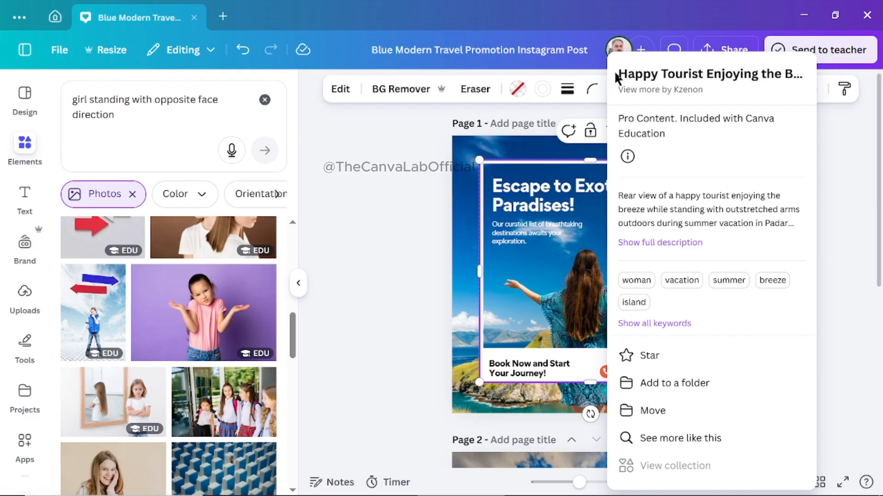
Search elements for the copied title "Happy Tourist Enjoying the Breeze during Summer Vacation in Padar Island" and show all photo results.
triple_click(747, 73)
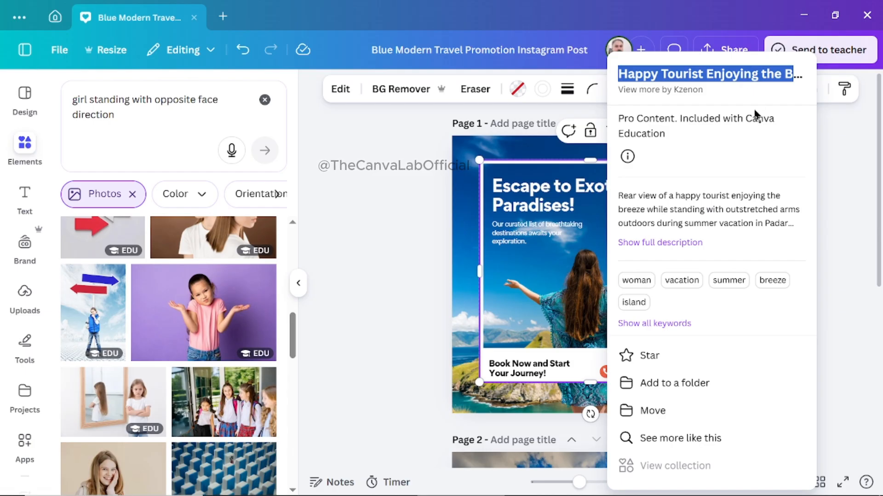
click(264, 99)
click(264, 99)
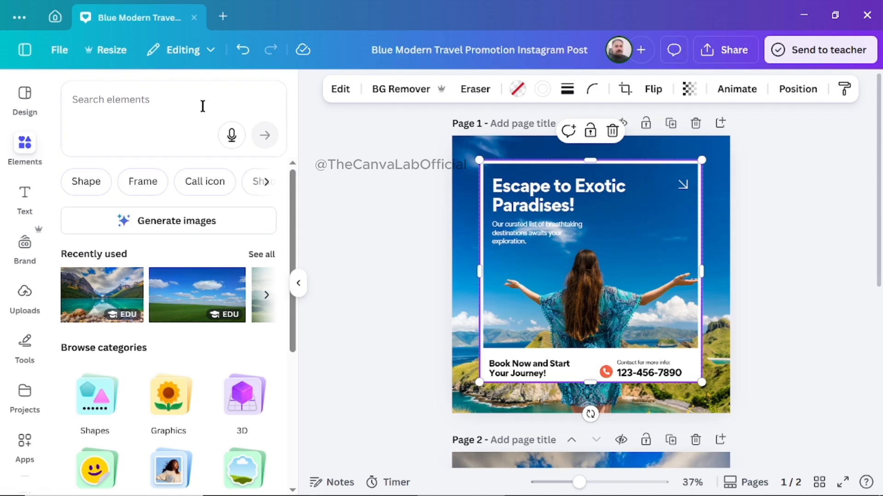
click(150, 98)
text(Happy Tourist Enjoying the Breeze during Summer Vacation in Padar Island)
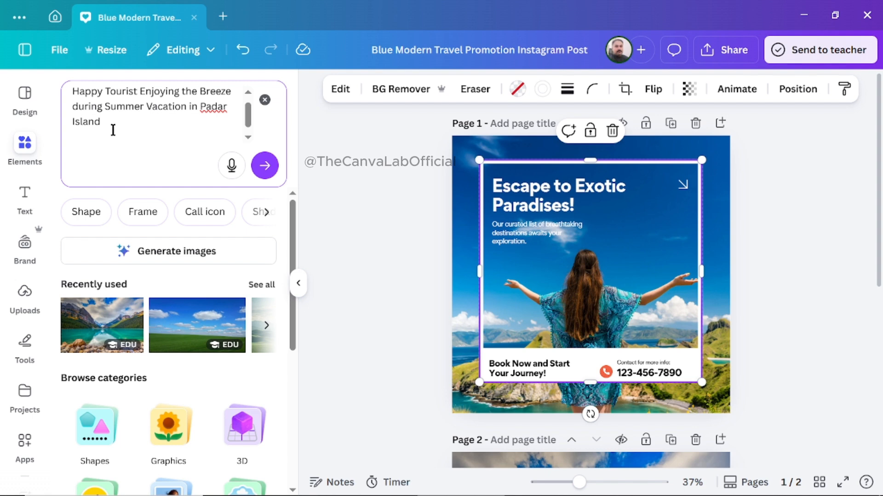
click(264, 165)
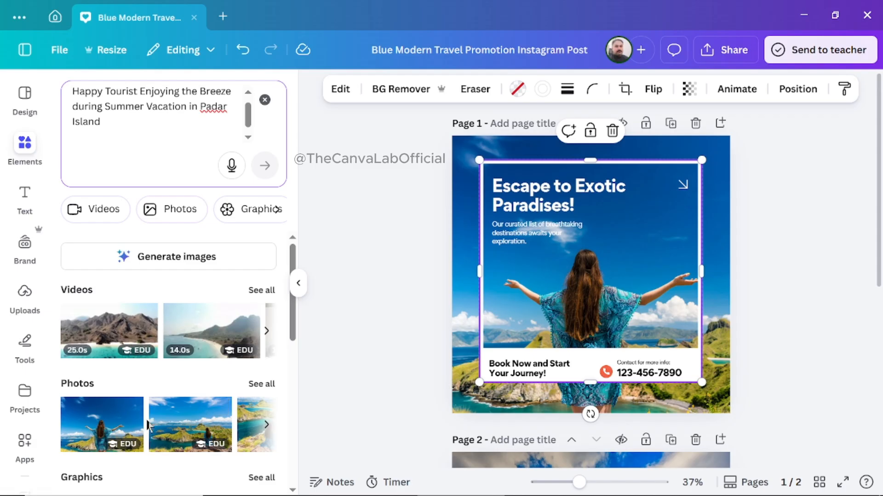
click(265, 386)
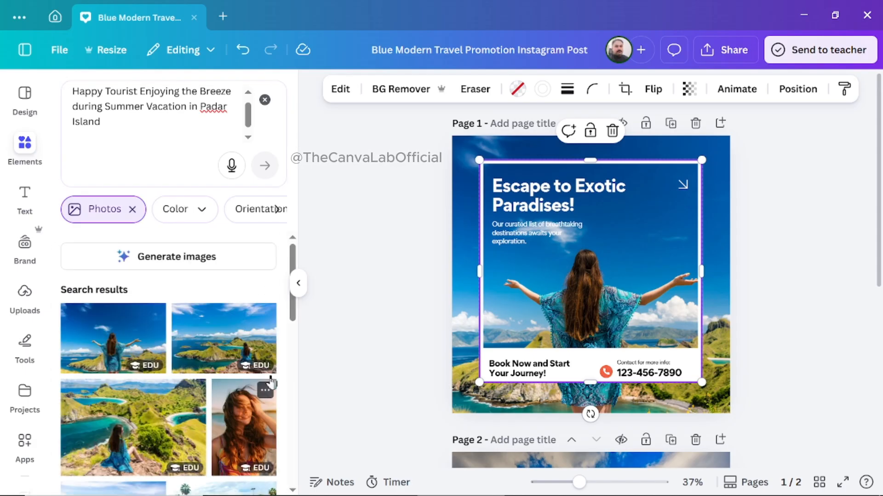
mouse_move(294, 315)
mouse_down()
mouse_move(297, 343)
mouse_move(301, 303)
mouse_up()
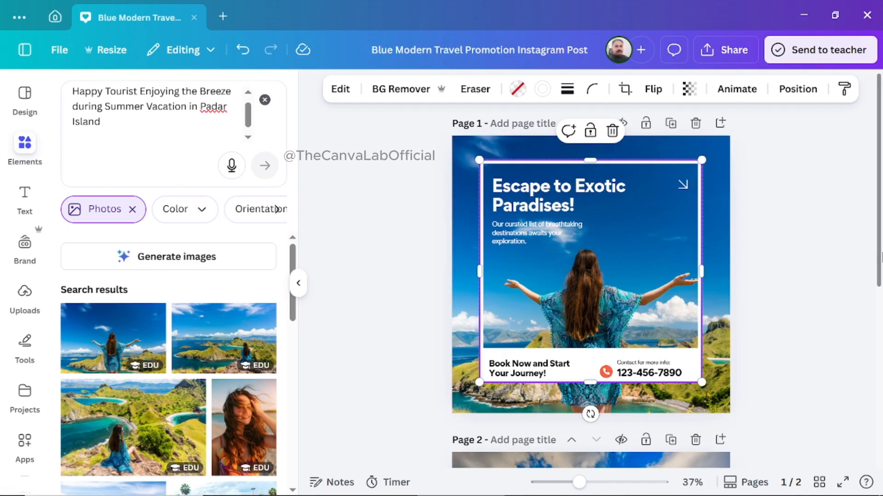
drag(880, 252, 879, 409)
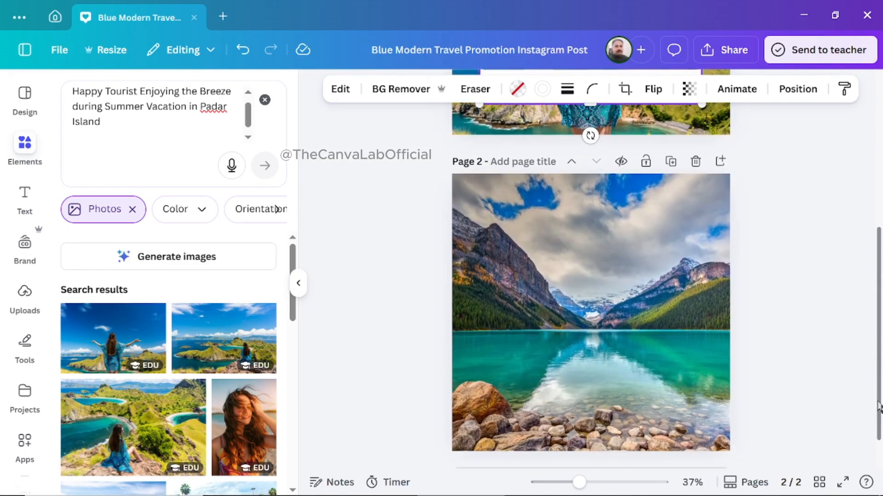
click(95, 338)
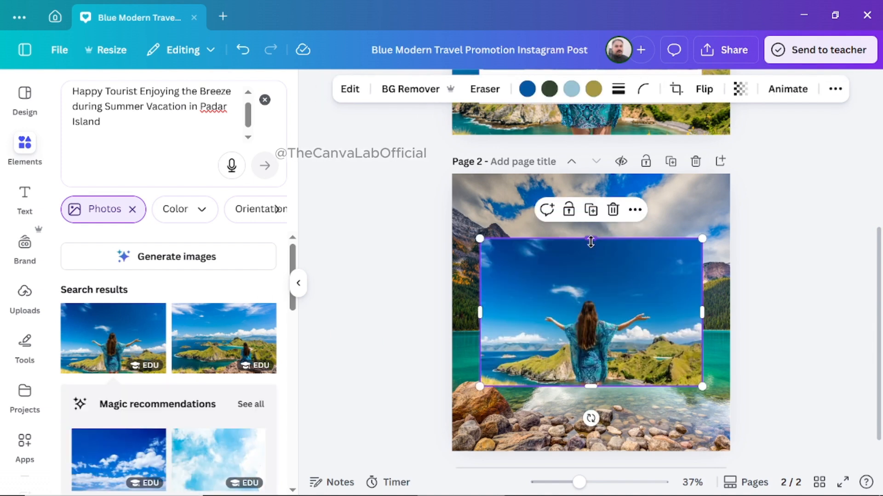
mouse_move(591, 239)
mouse_down()
mouse_move(590, 227)
mouse_move(592, 243)
mouse_up()
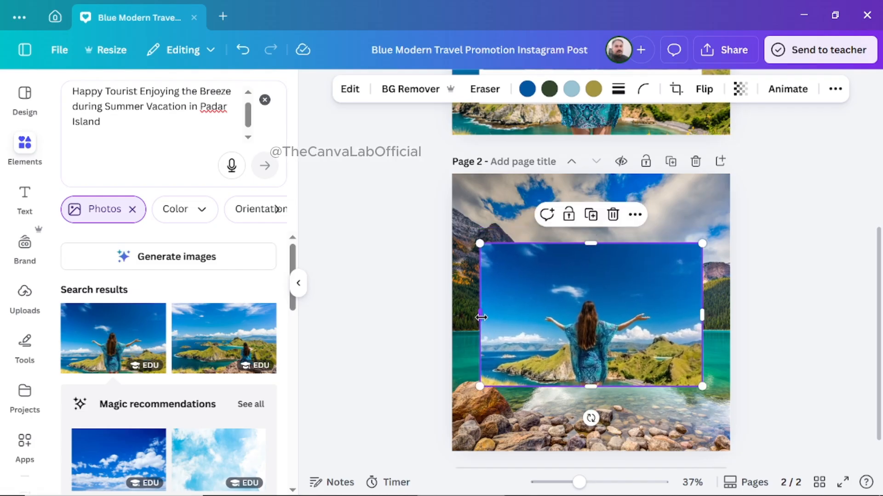
drag(480, 316, 525, 323)
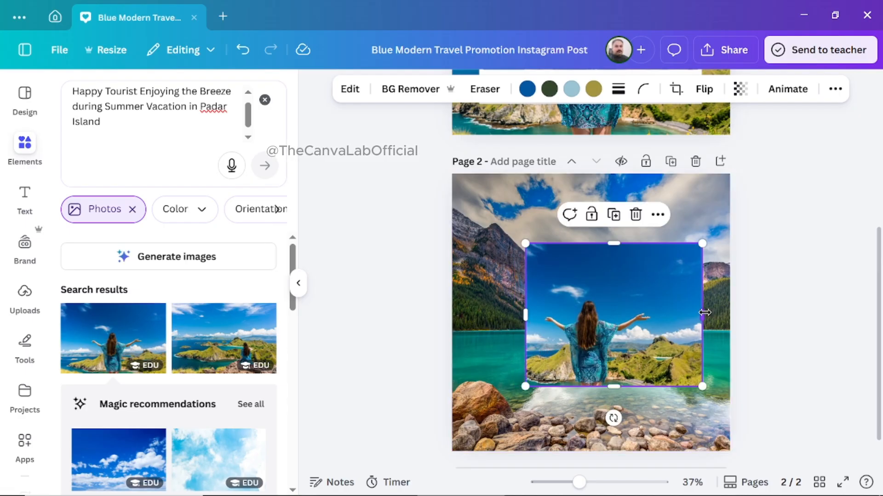
drag(702, 316, 671, 319)
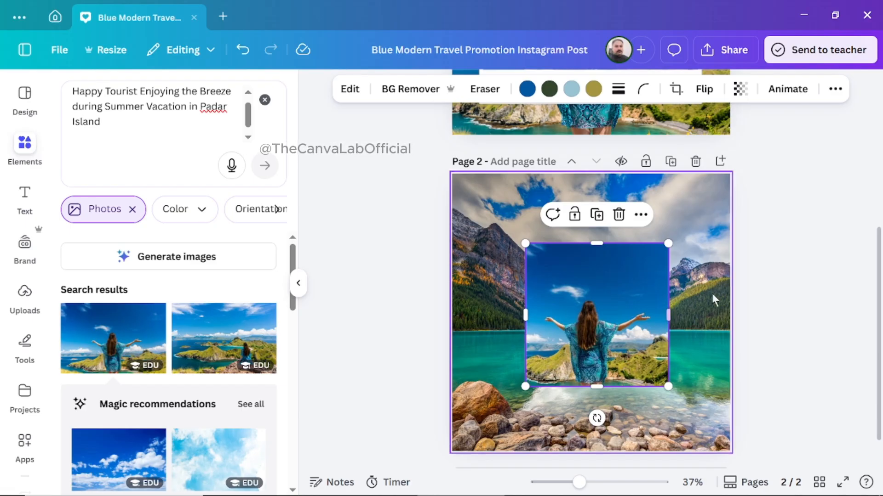
click(618, 214)
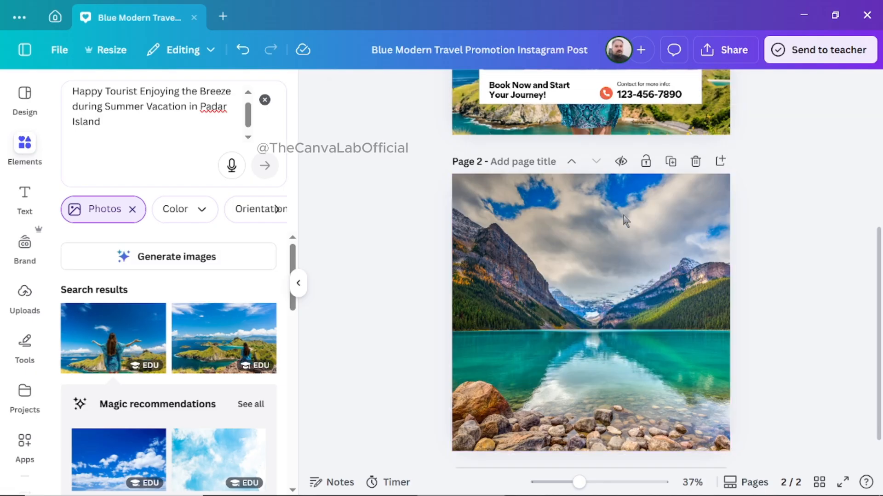
Replace page 2 with a new blank page and set the first tourist photo result as its background image.
click(695, 161)
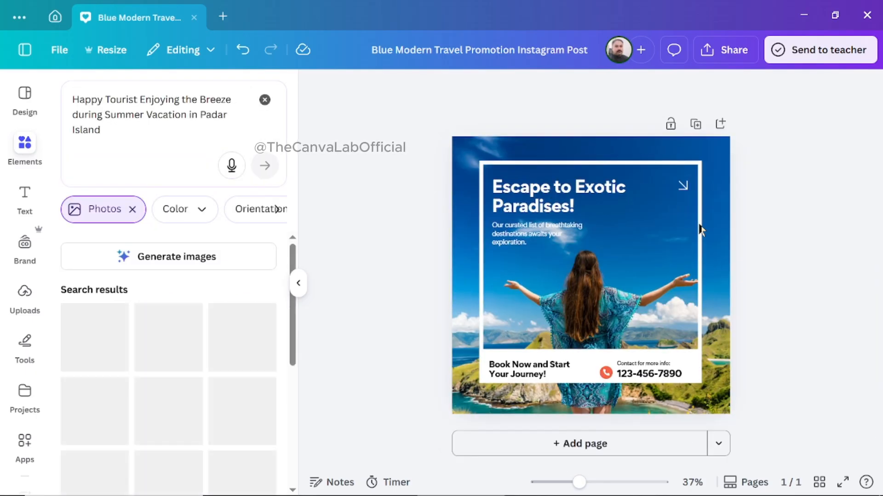
click(584, 444)
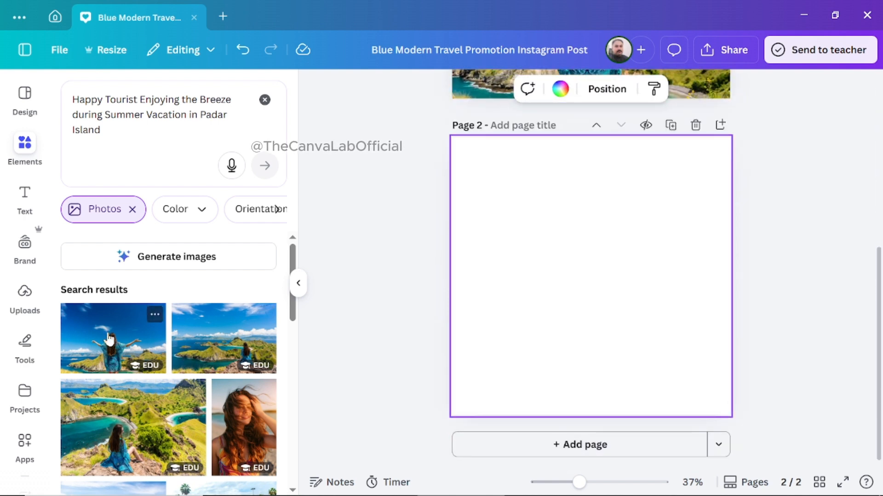
click(109, 339)
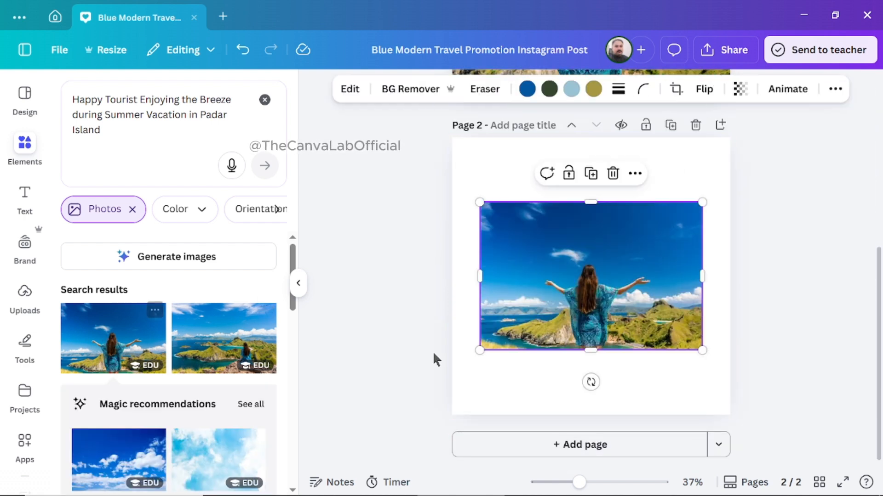
right_click(586, 278)
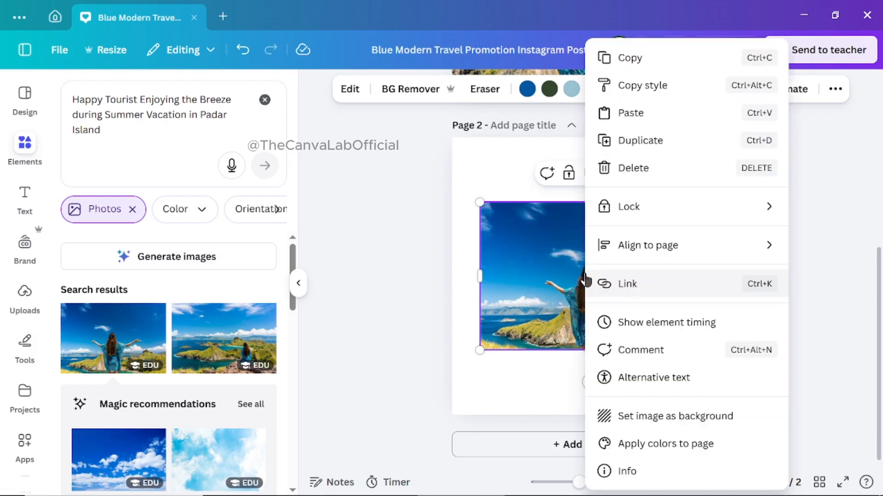
click(643, 417)
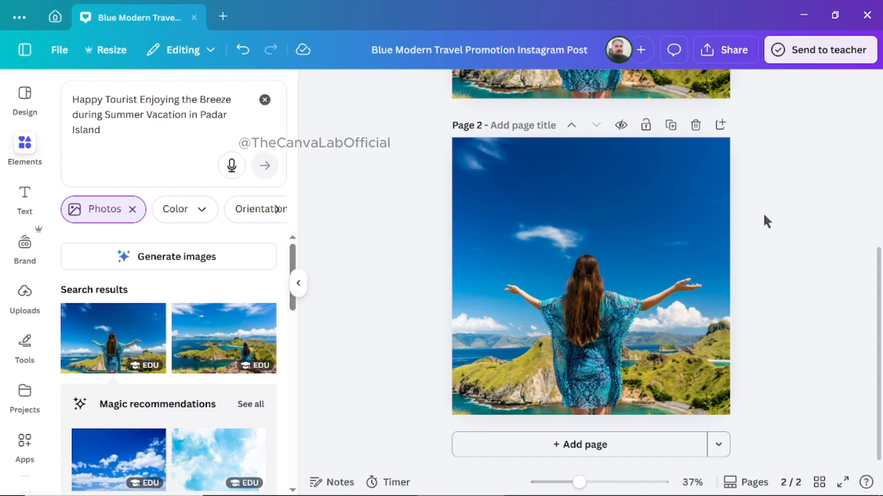
Add a second copy of the tourist photo to page 2 and crop its sides and upper edge closely around the woman.
click(124, 340)
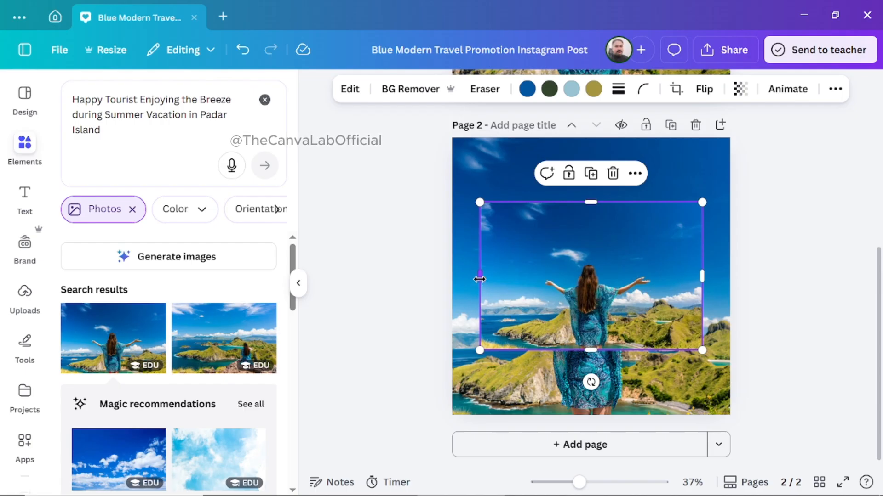
drag(480, 279, 522, 279)
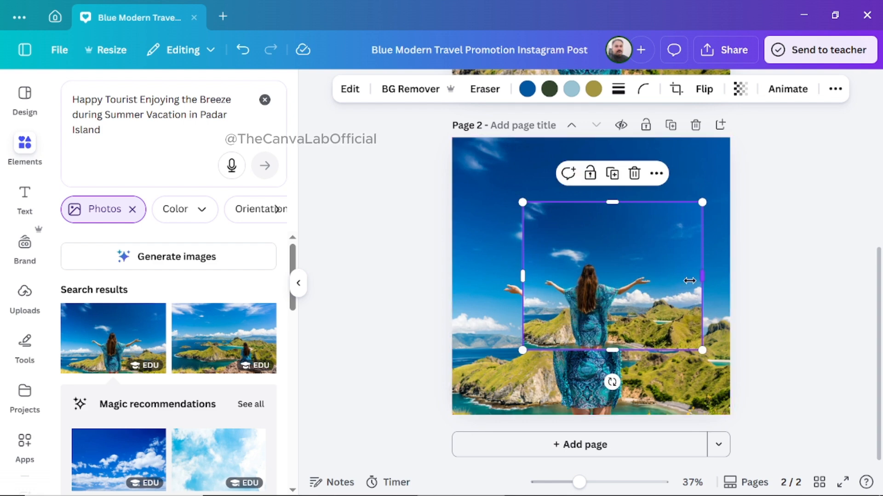
drag(702, 279, 660, 281)
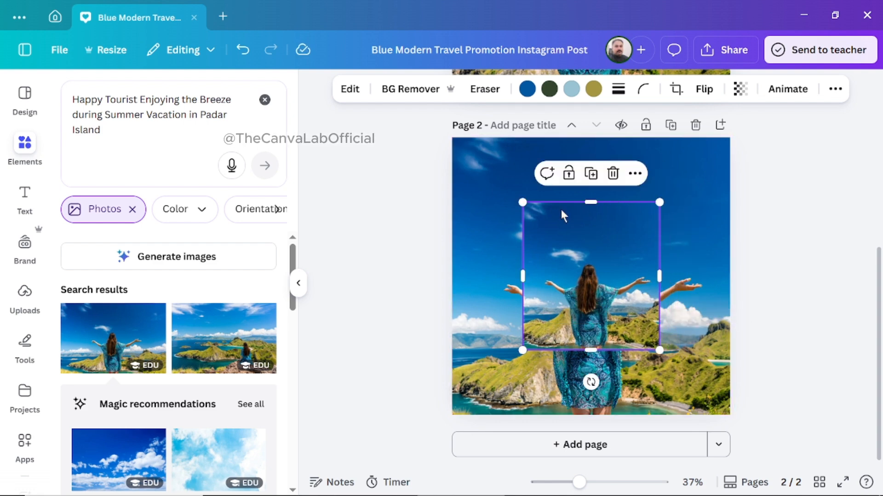
drag(585, 201, 590, 237)
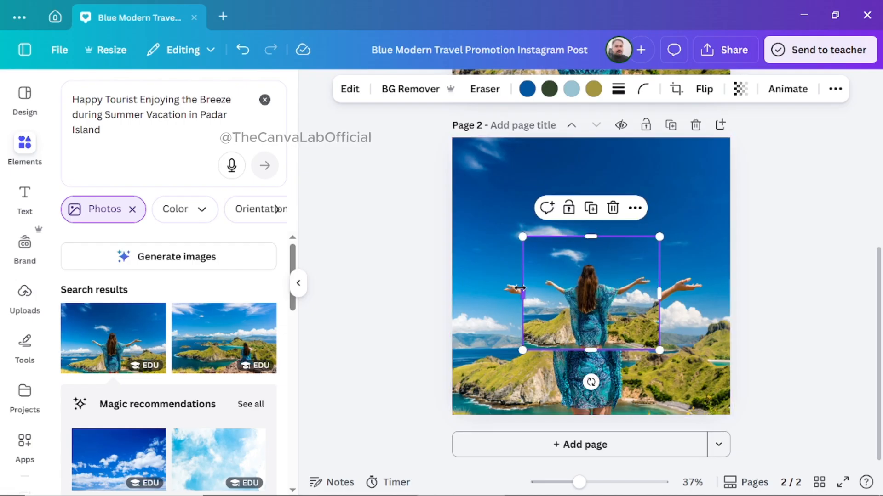
drag(521, 291, 537, 292)
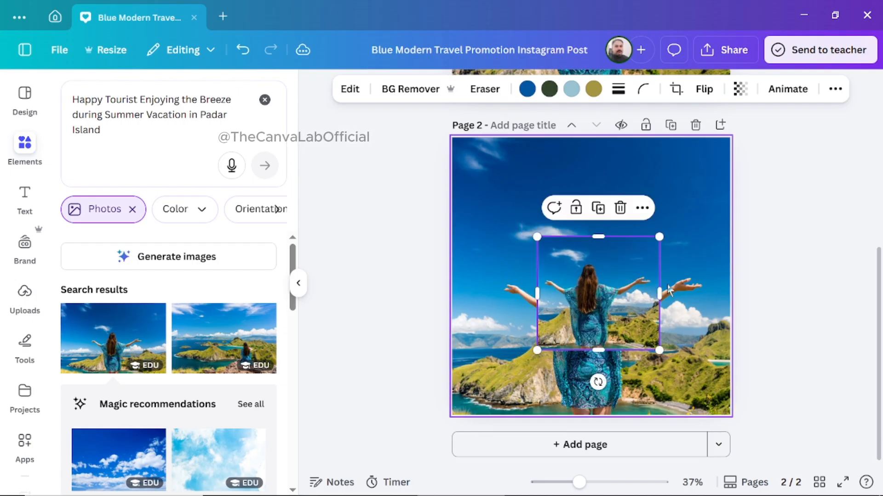
drag(662, 294, 656, 295)
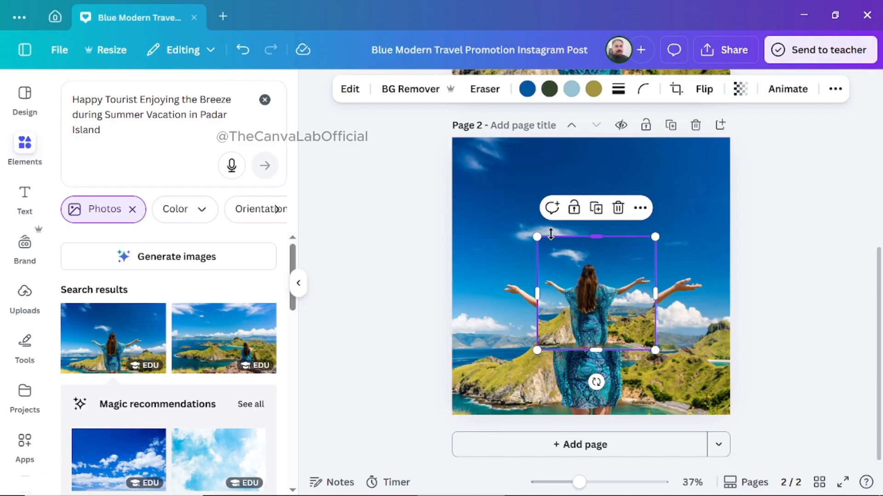
Enlarge the cropped photo and move it until the woman lines up with the one in the page 2 background.
drag(537, 237, 449, 183)
click(450, 186)
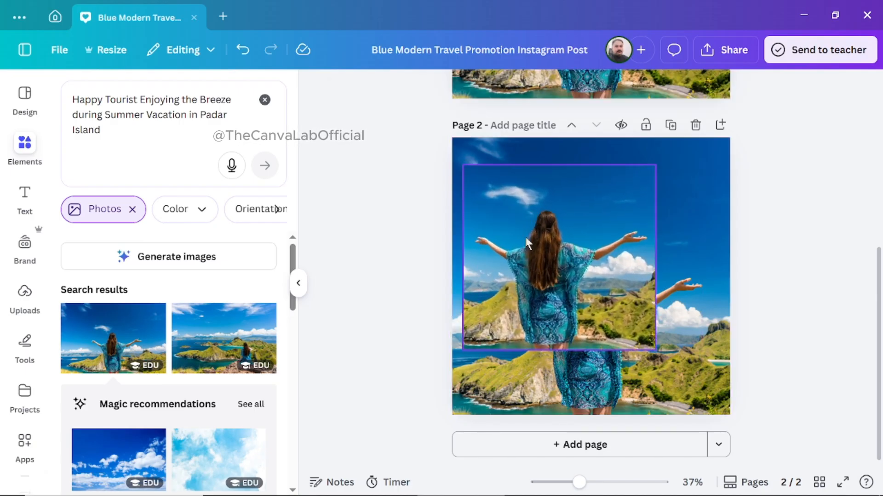
drag(560, 266, 578, 305)
drag(499, 216, 459, 176)
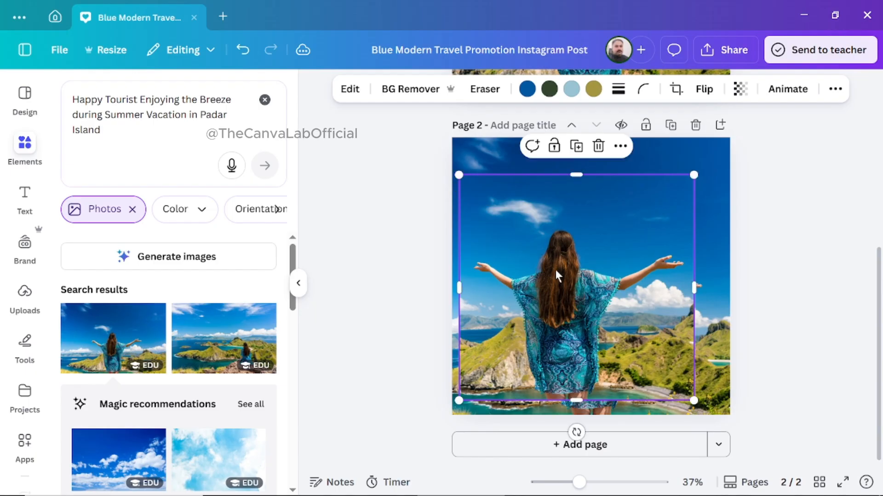
drag(589, 301, 609, 312)
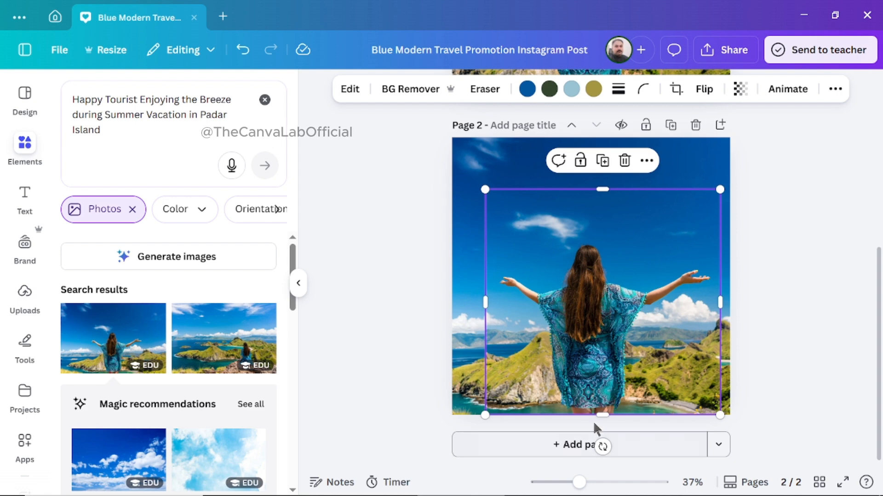
Crop the overlay photo's lower edge and both sides inward around the woman's body, and nudge it slightly down.
mouse_move(601, 383)
mouse_down()
mouse_move(597, 369)
mouse_move(593, 396)
mouse_move(597, 371)
mouse_up()
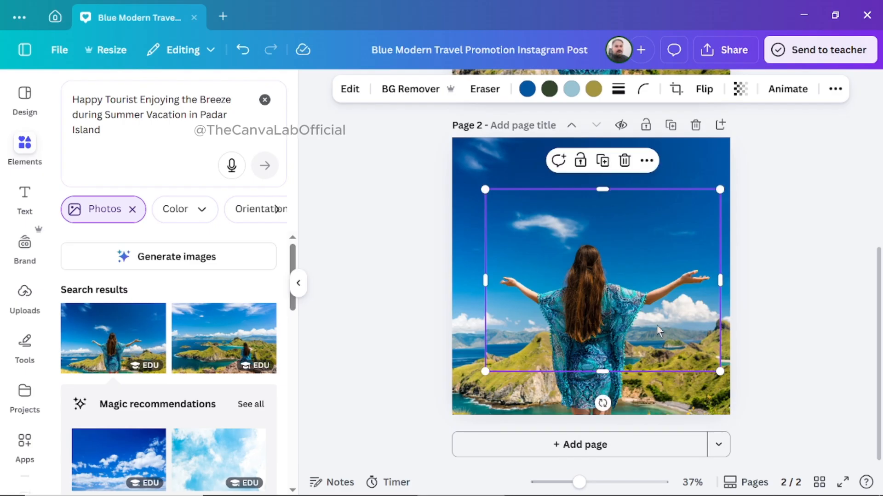
drag(722, 277, 665, 279)
drag(482, 286, 528, 286)
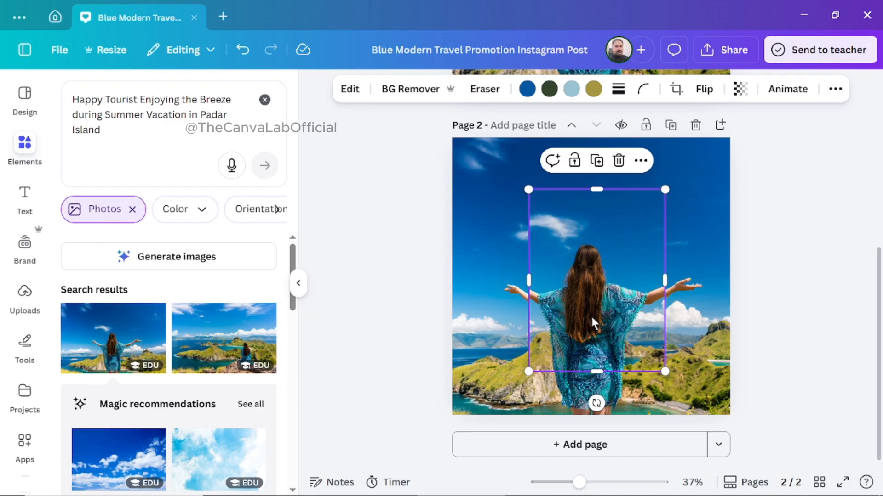
drag(591, 315, 591, 319)
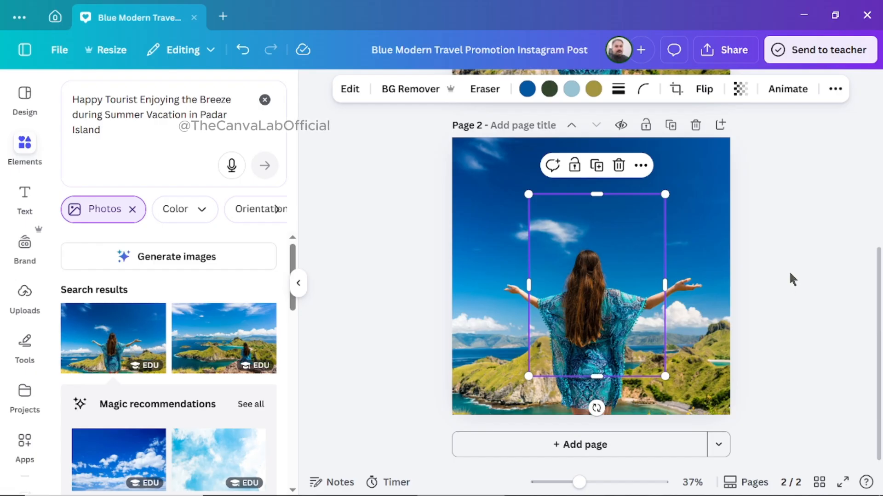
Extend the overlay photo's crop on both sides and upward so the frame area covers the woman's outstretched arms.
drag(879, 310, 865, 297)
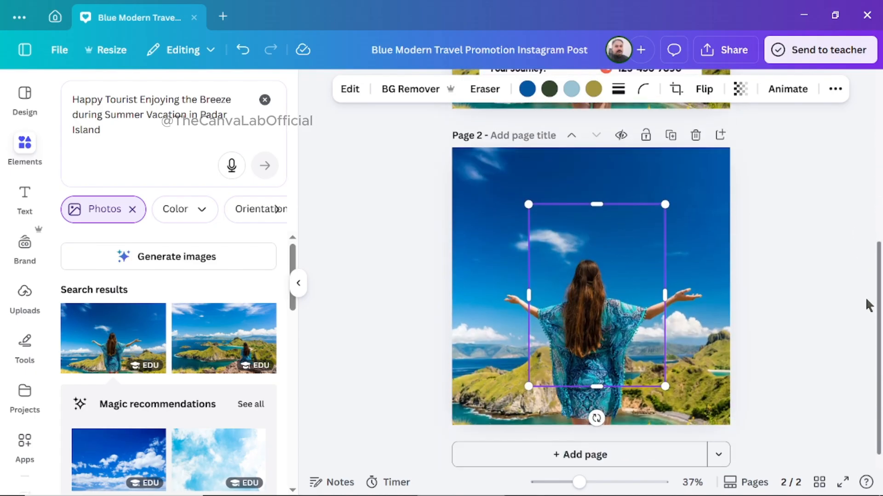
drag(665, 296, 708, 293)
drag(619, 205, 619, 175)
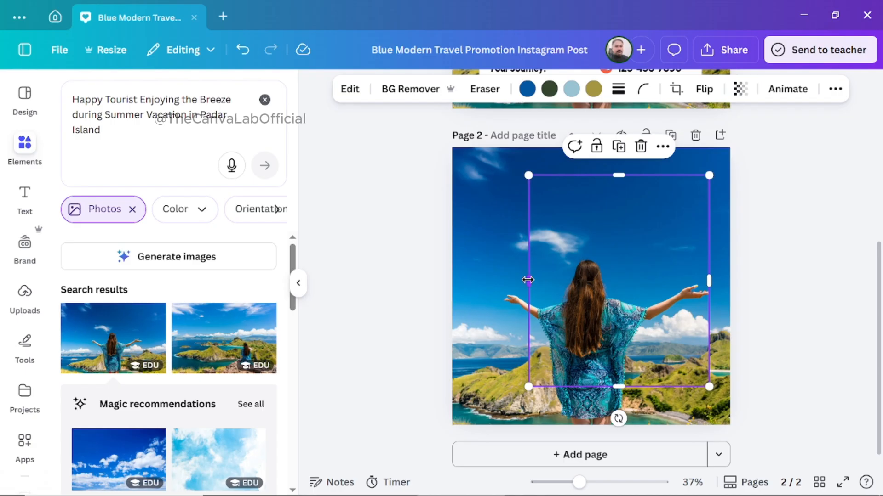
drag(527, 280, 494, 285)
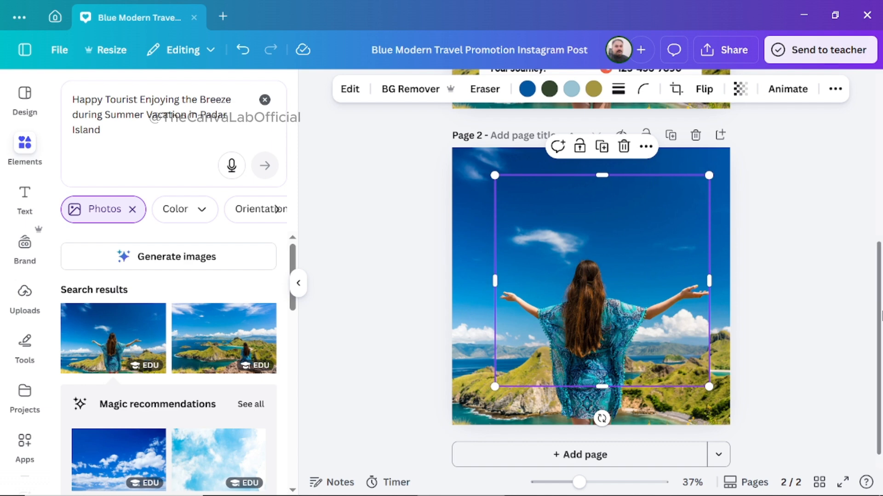
Add a solid stroke around the cropped overlay photo on page 2, using the finished post on page 1 as reference.
drag(879, 302, 878, 159)
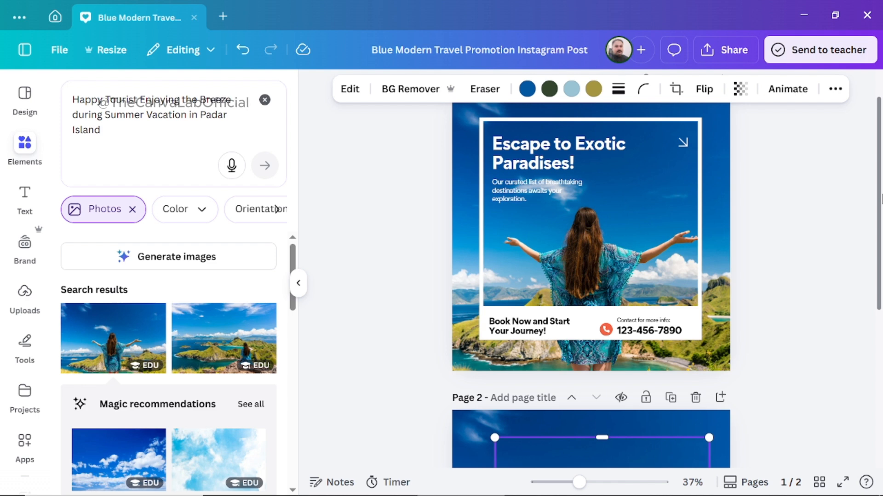
drag(881, 198, 880, 298)
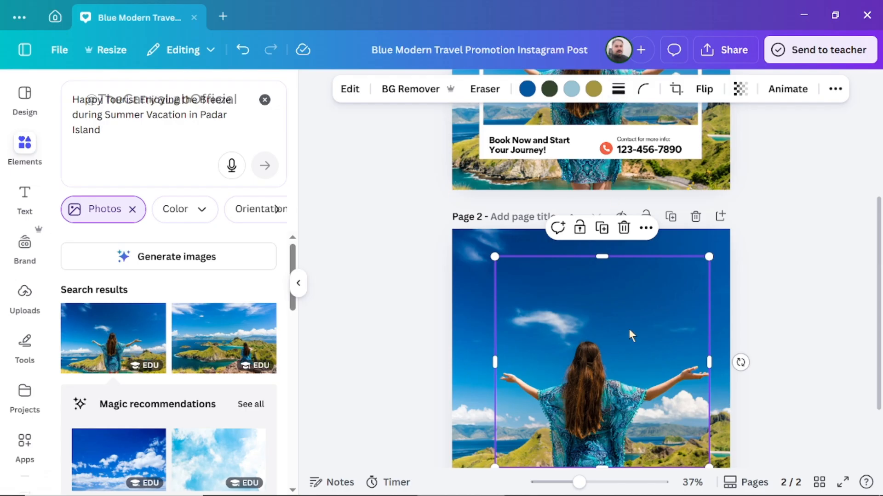
click(619, 90)
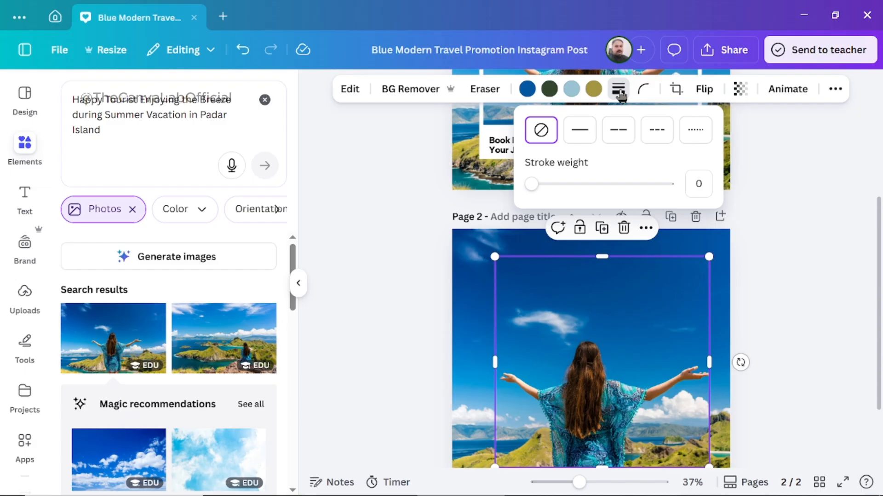
click(576, 132)
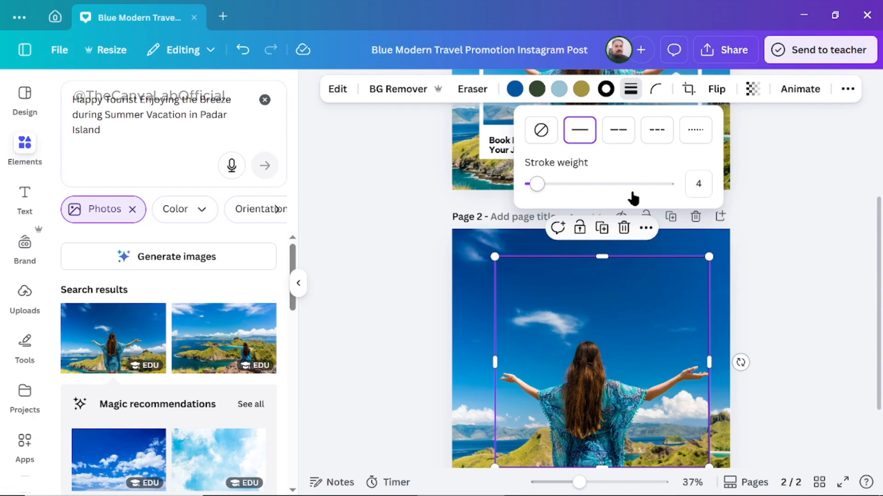
click(784, 249)
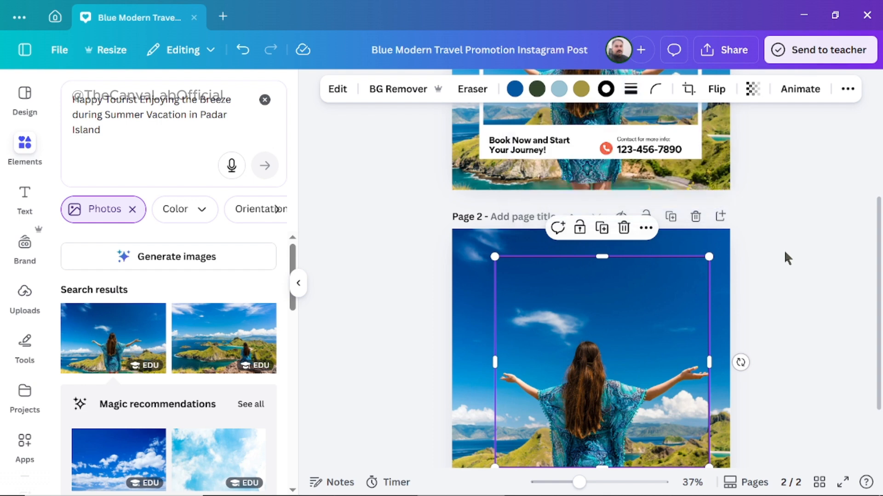
click(800, 259)
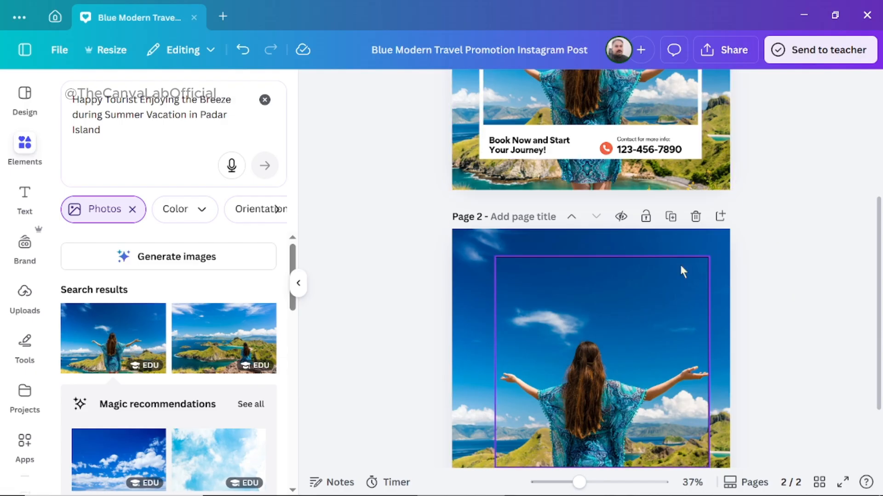
Change the overlay photo's stroke color to white (#ffffff) from the document colors.
click(661, 260)
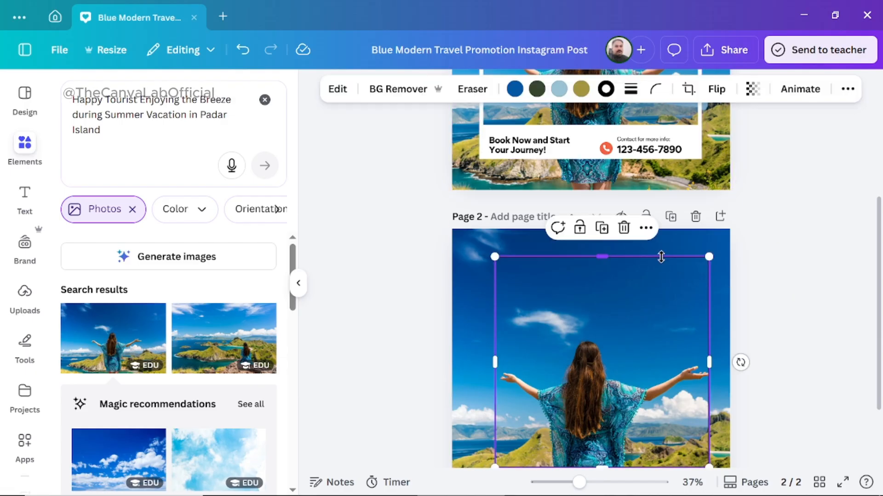
click(606, 90)
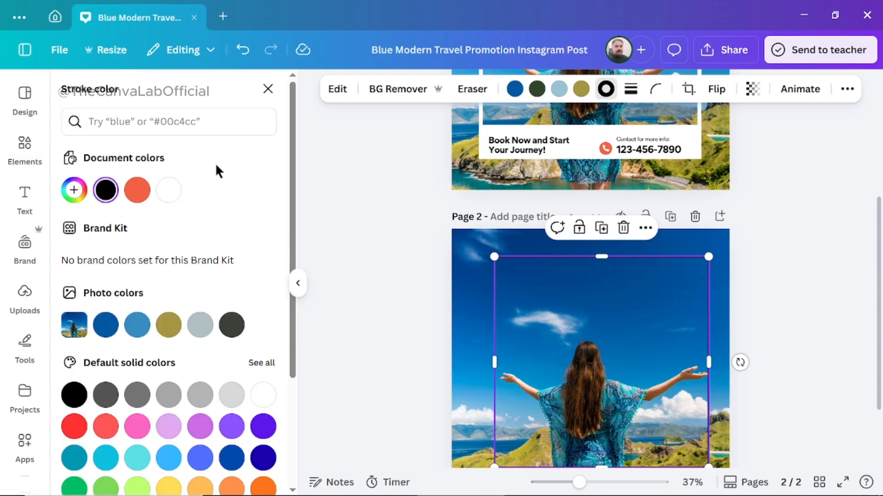
click(169, 197)
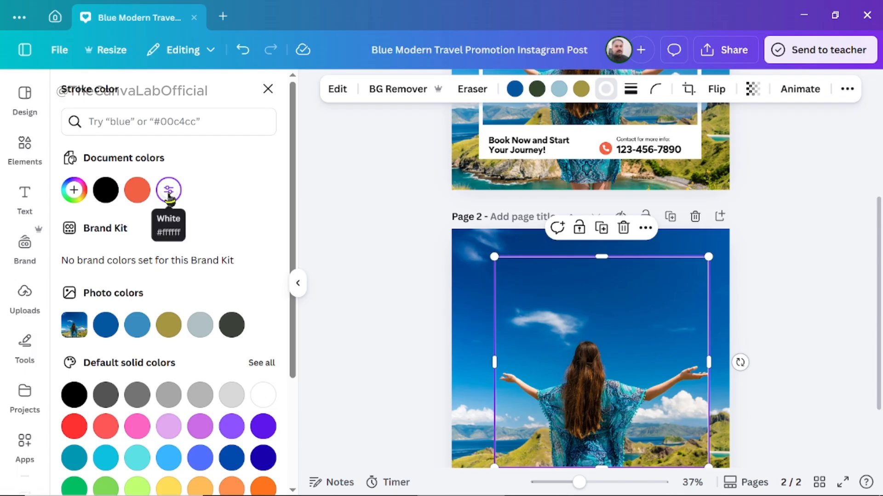
click(371, 275)
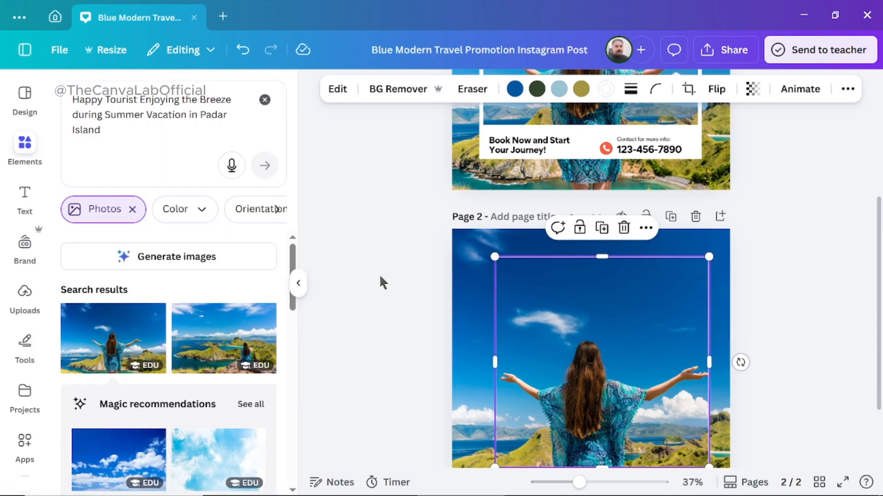
click(380, 276)
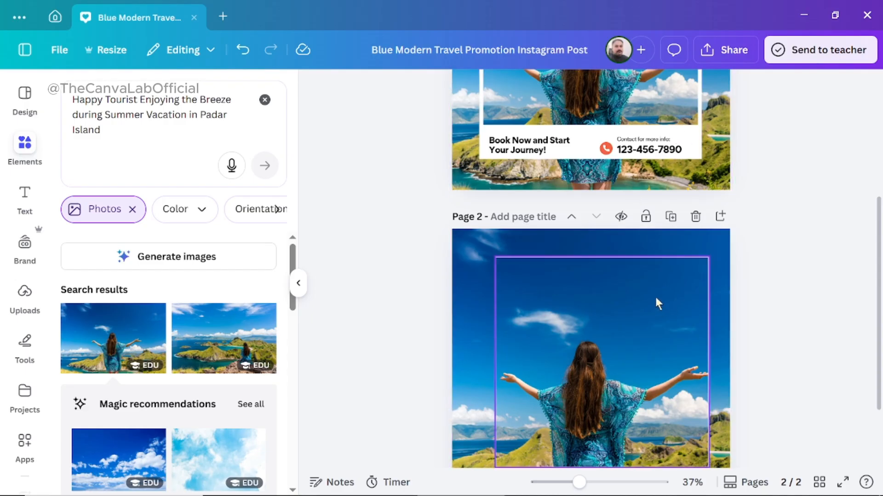
Increase the stroke weight of the overlay photo's white border slightly.
click(648, 258)
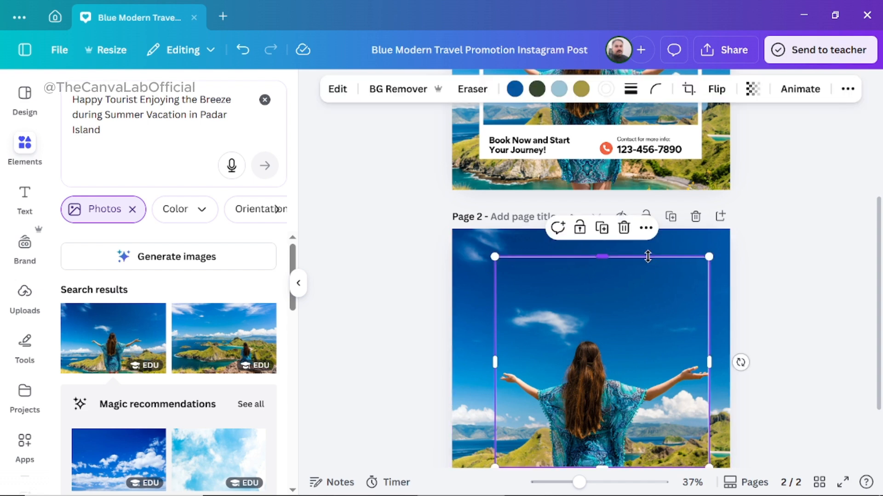
click(630, 90)
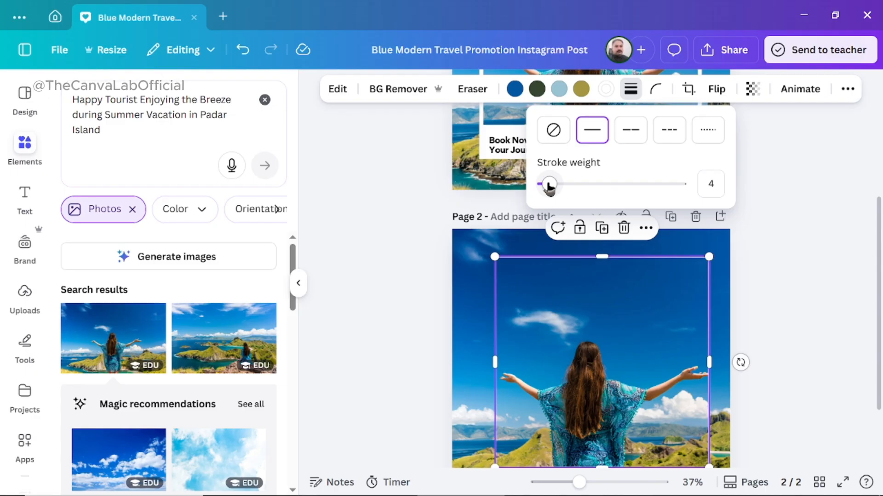
mouse_move(548, 186)
mouse_down()
mouse_move(584, 186)
mouse_move(554, 186)
mouse_up()
click(803, 230)
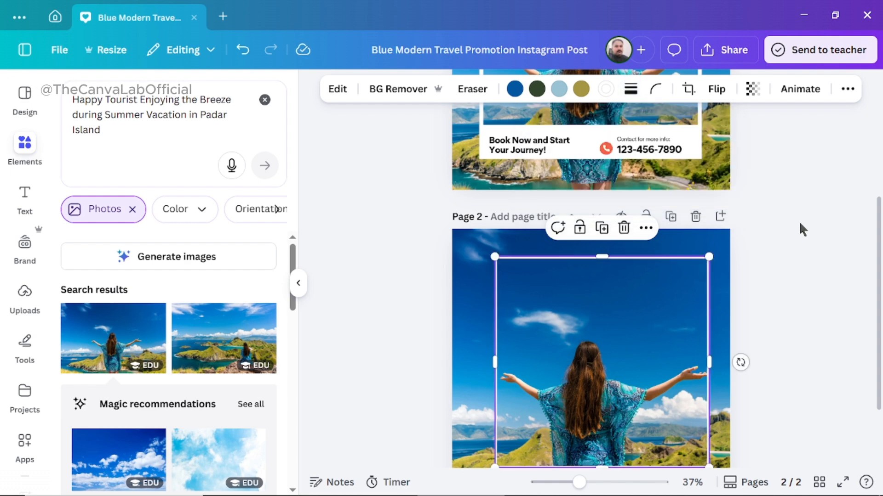
Check the stroke weight of the white frame in the original post on page 1.
drag(878, 249, 872, 143)
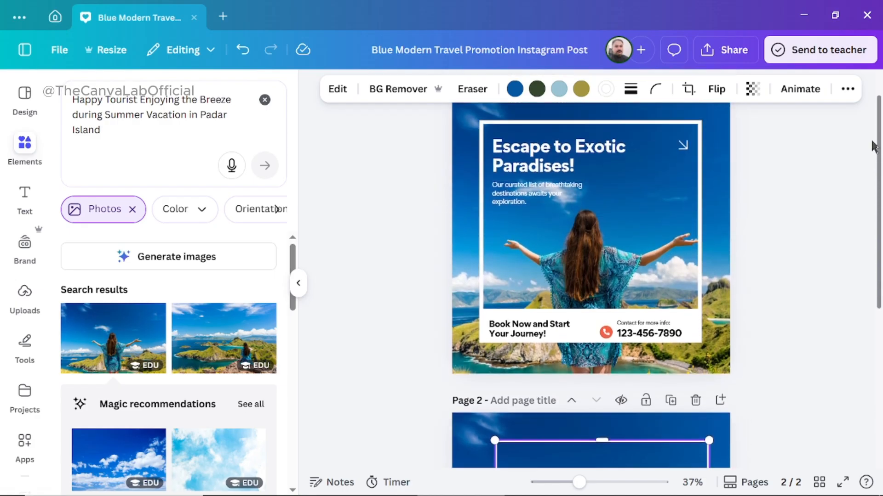
click(699, 201)
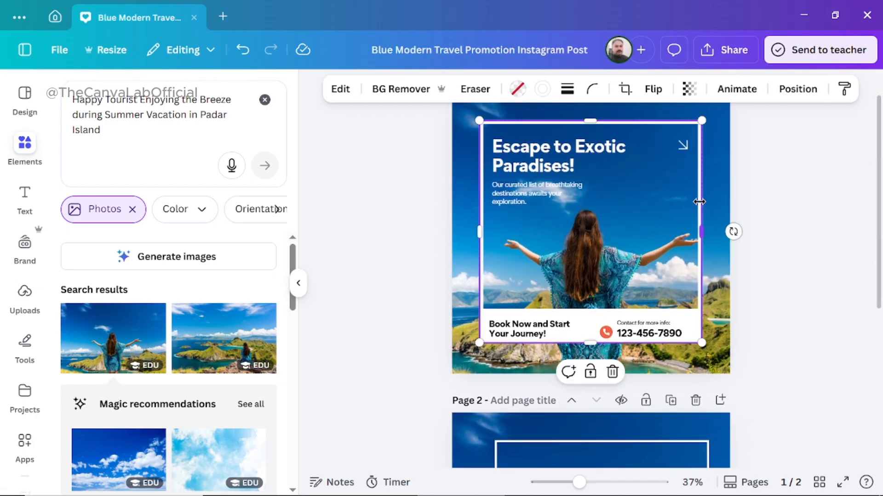
click(567, 90)
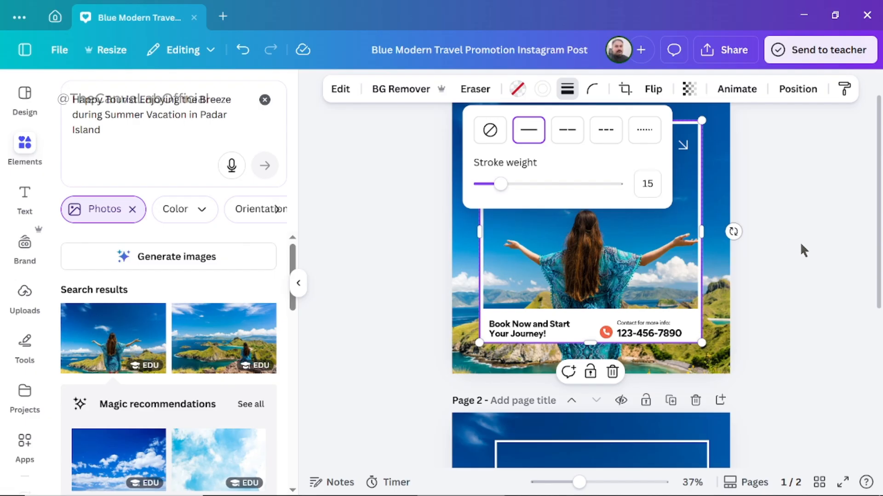
click(810, 248)
click(810, 249)
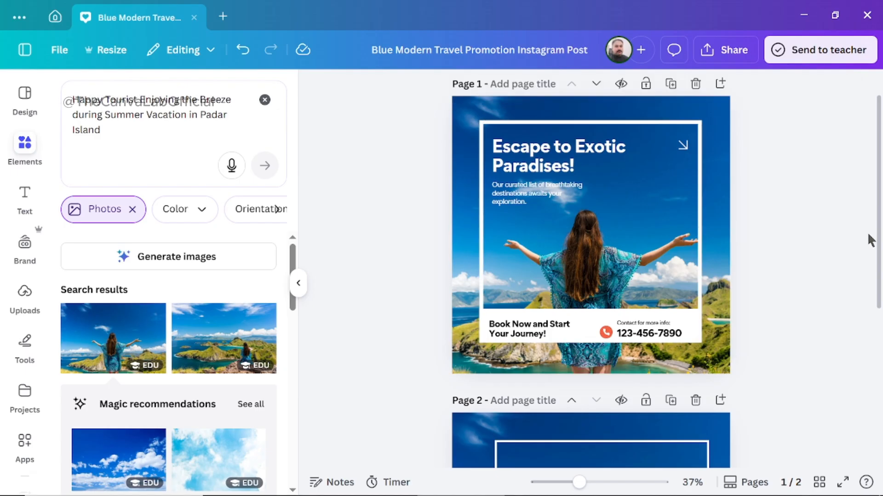
Set the stroke weight of the overlay photo's white border on page 2 to 15.
drag(879, 239, 878, 376)
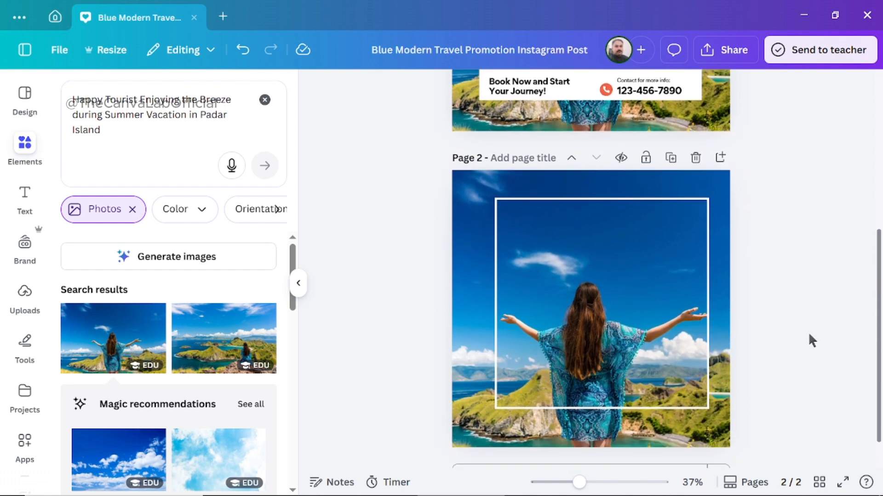
click(706, 269)
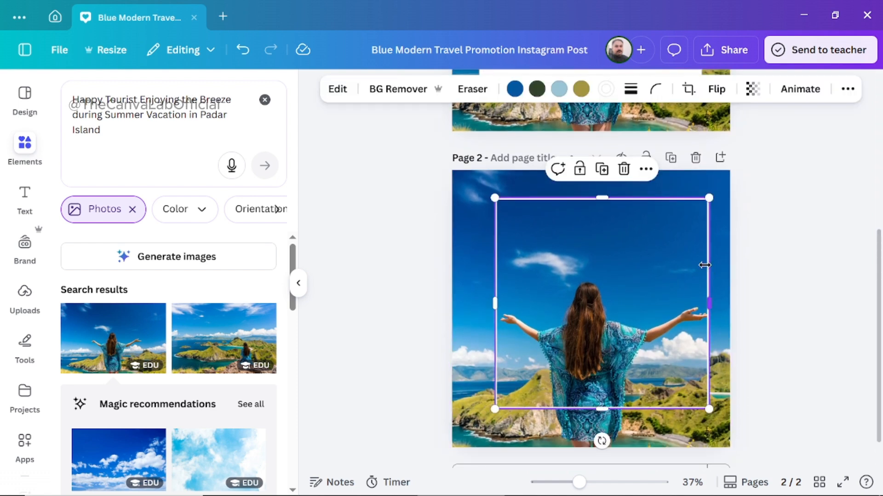
click(632, 90)
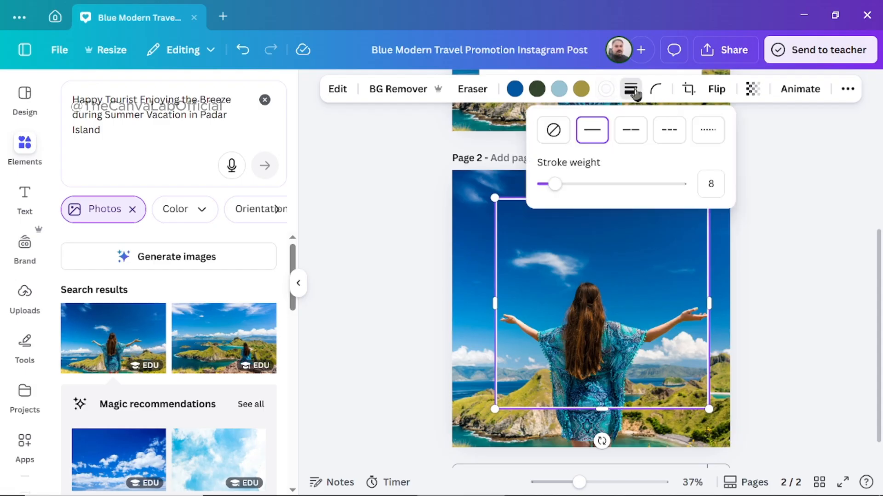
click(716, 183)
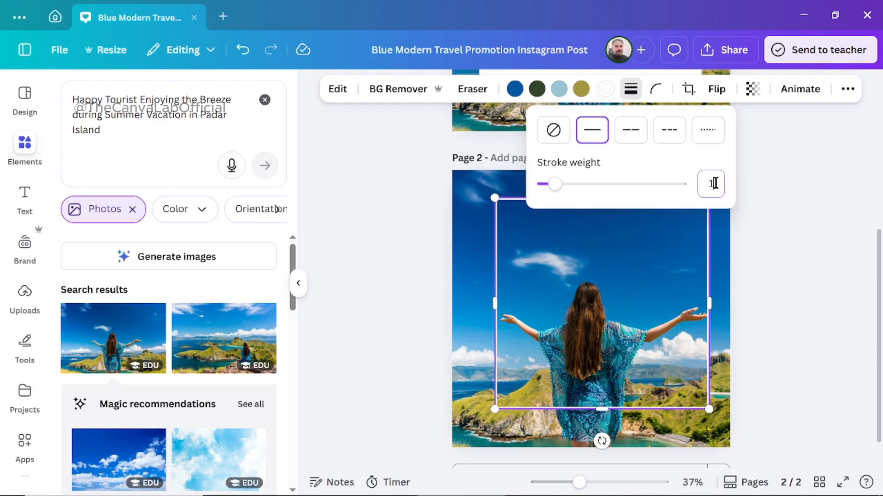
text(15)
key(Return)
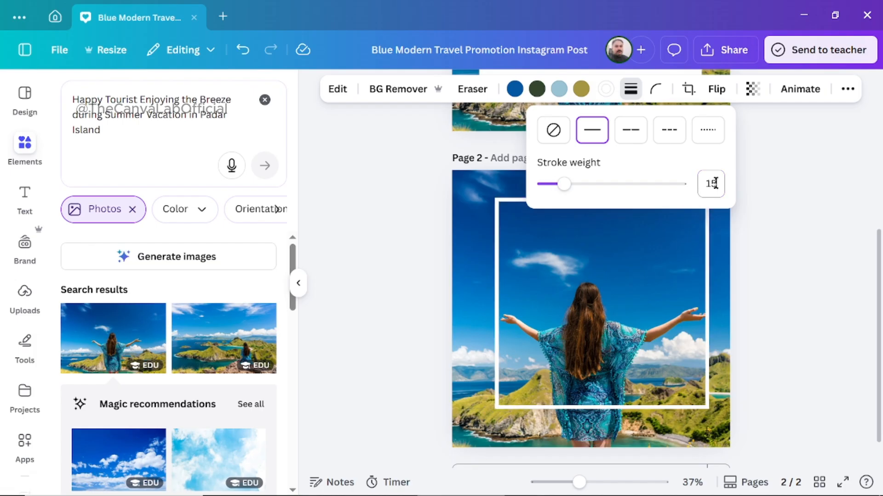
click(829, 290)
click(827, 287)
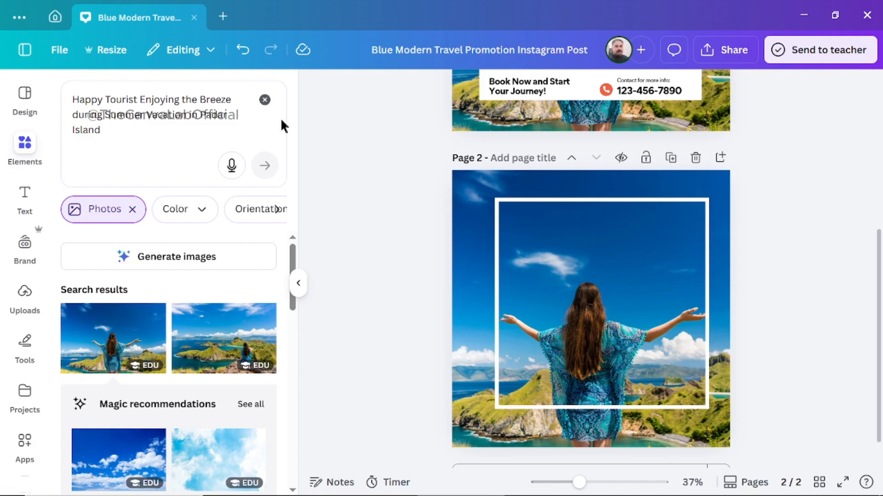
Clear the previous photo search and look through the available element categories.
click(264, 102)
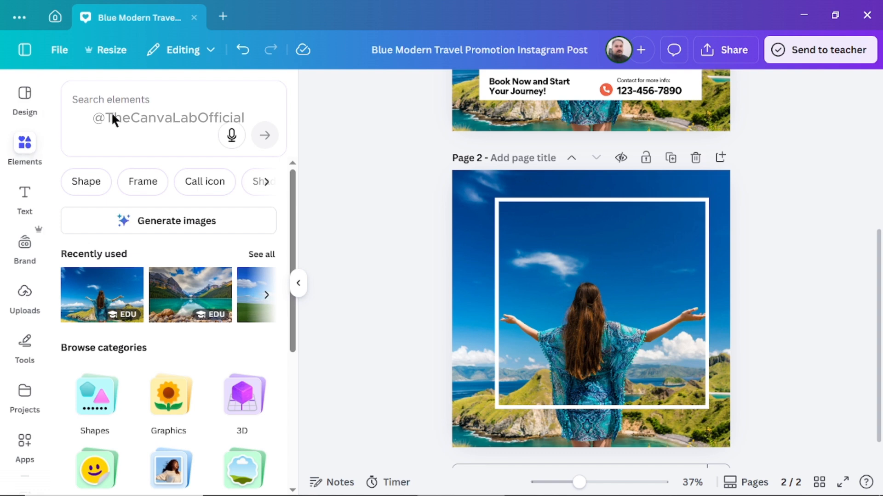
click(134, 104)
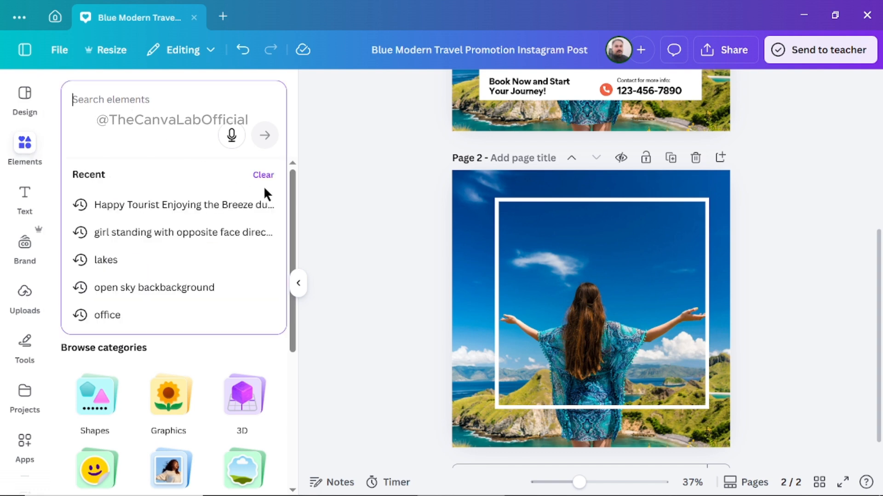
click(334, 186)
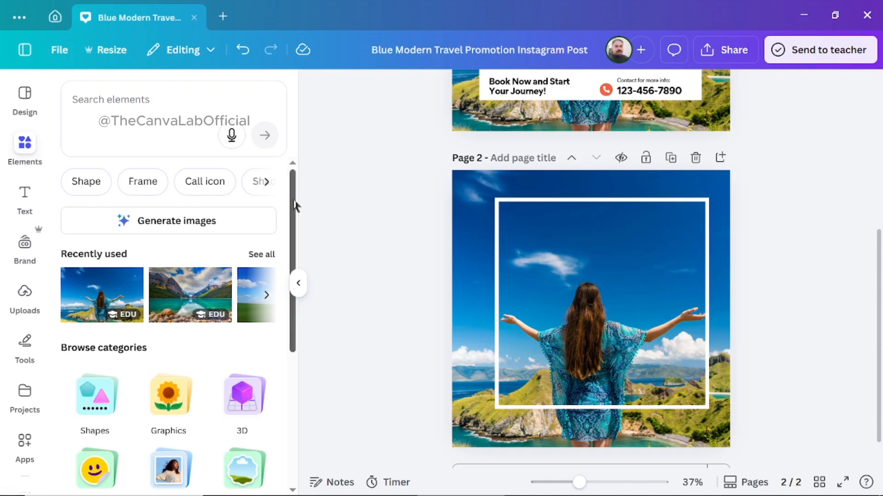
scroll(295, 205, down, 5)
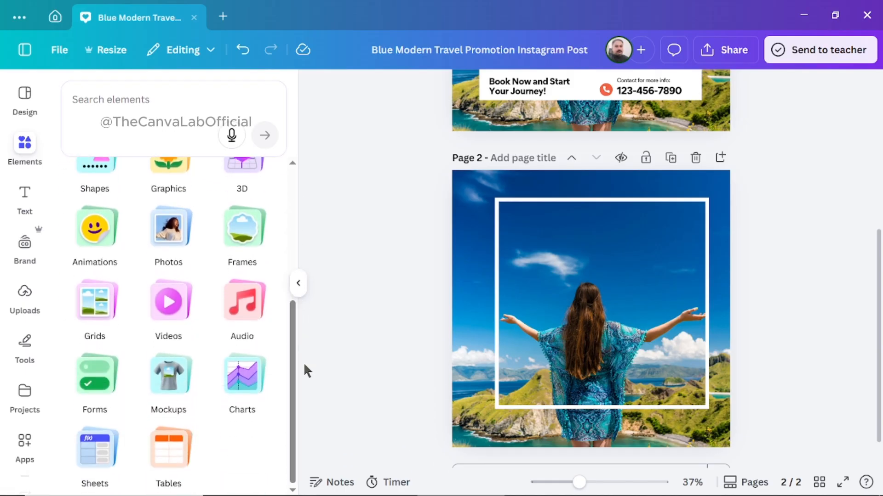
drag(296, 361, 304, 172)
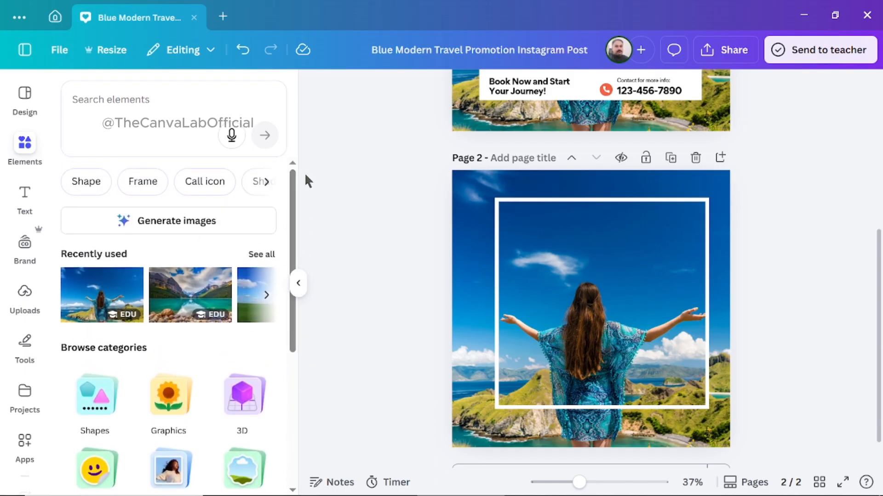
Search the elements library for "frame".
click(112, 103)
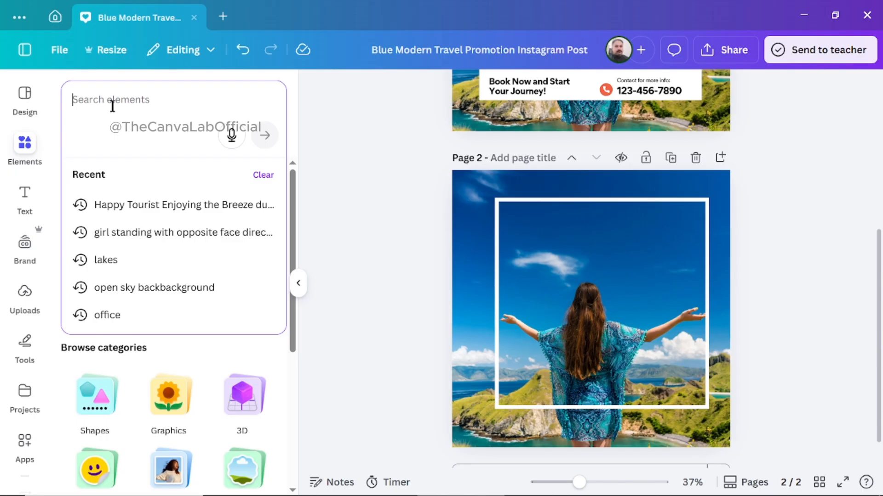
text(fr)
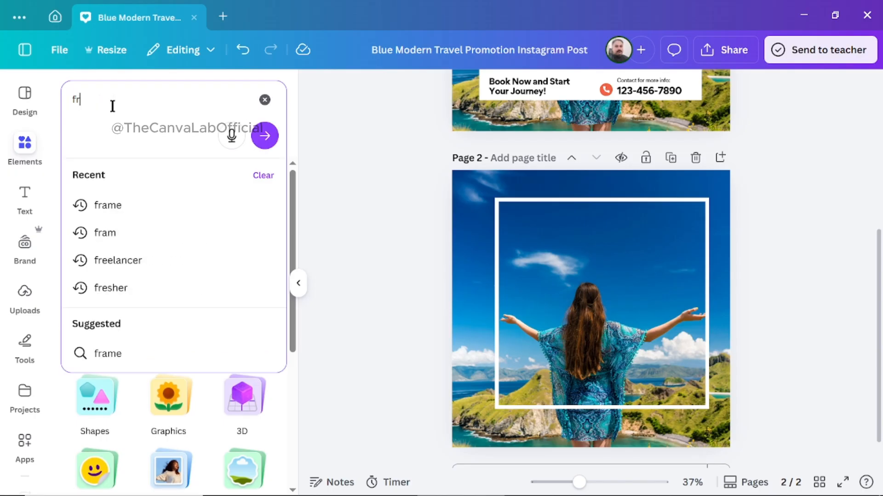
text(am)
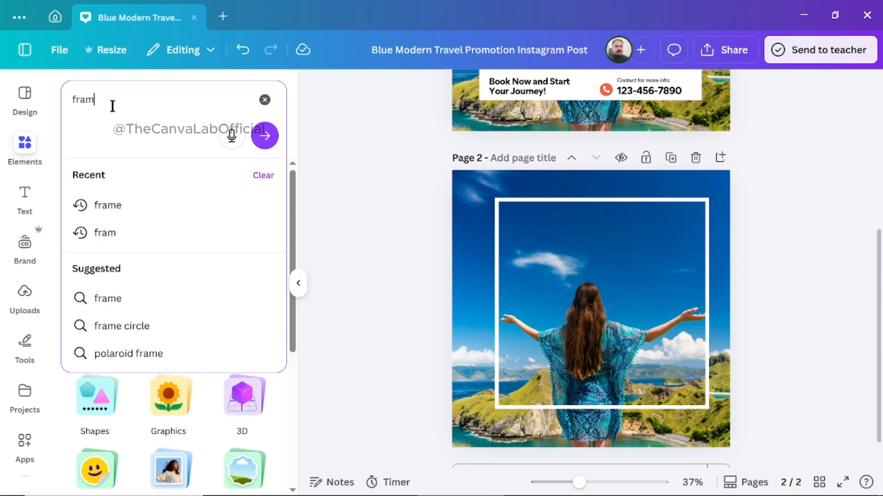
text(e)
key(Return)
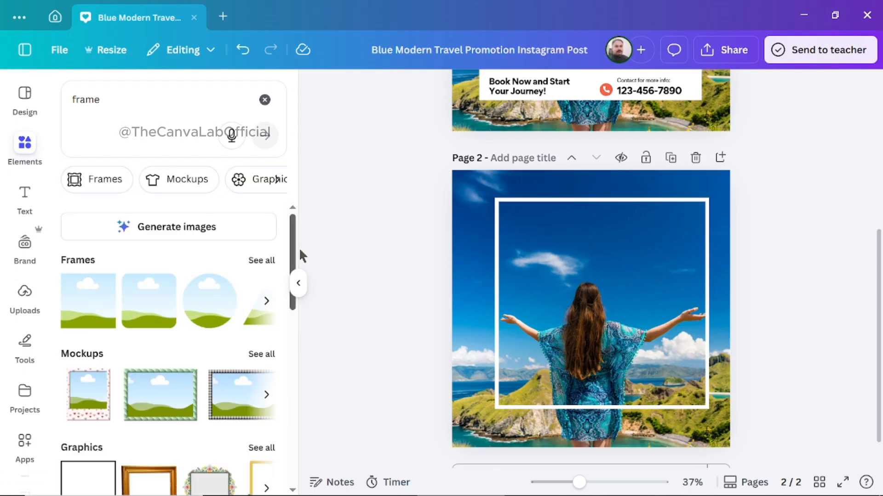
Limit the frame search results to shapes, and clear the search after viewing them.
drag(299, 249, 294, 192)
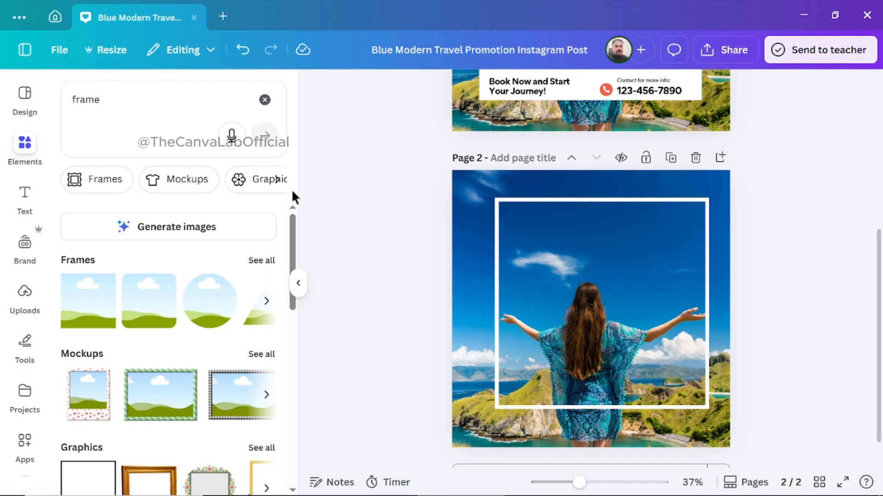
click(278, 182)
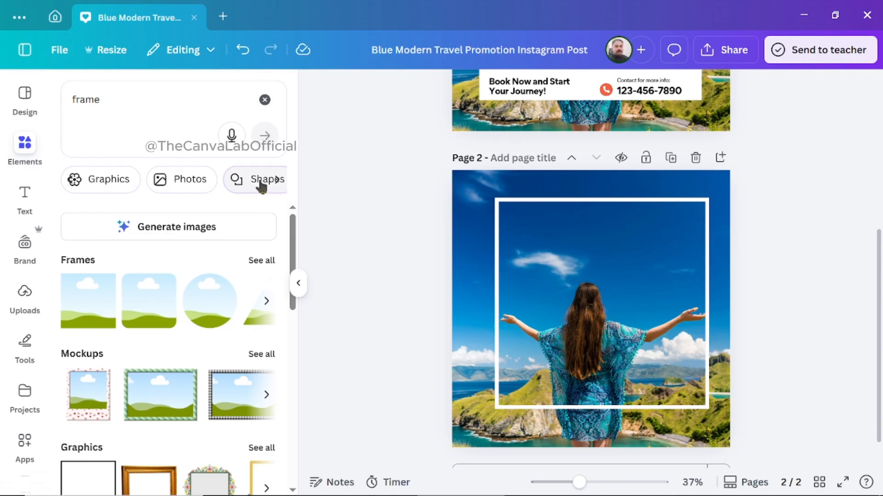
click(259, 185)
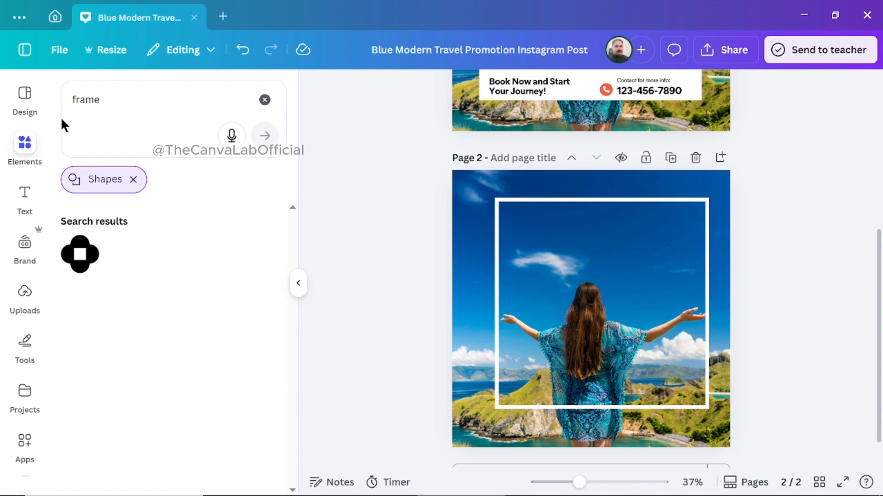
click(264, 102)
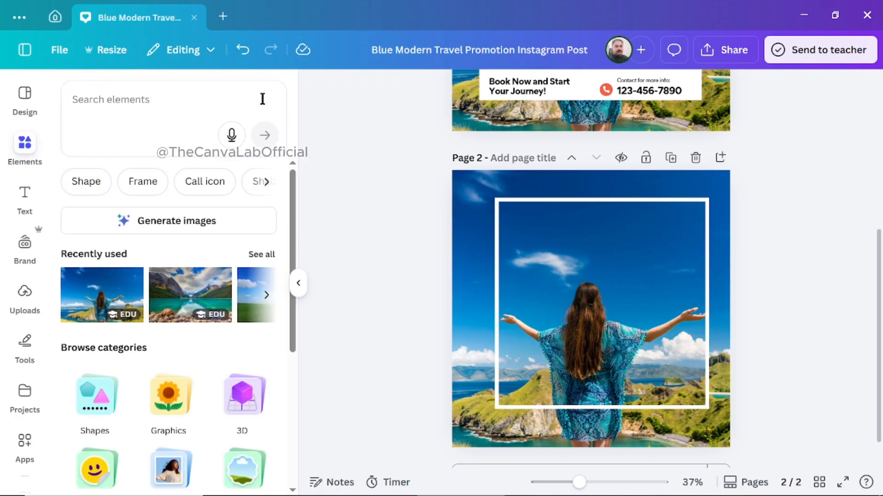
Search the elements for "shape" and add the plain rectangle to page 2.
click(136, 109)
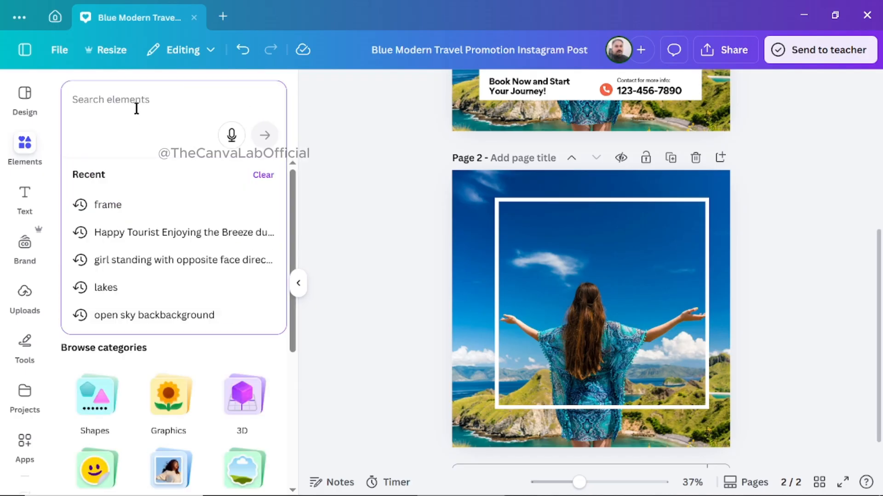
text(sham)
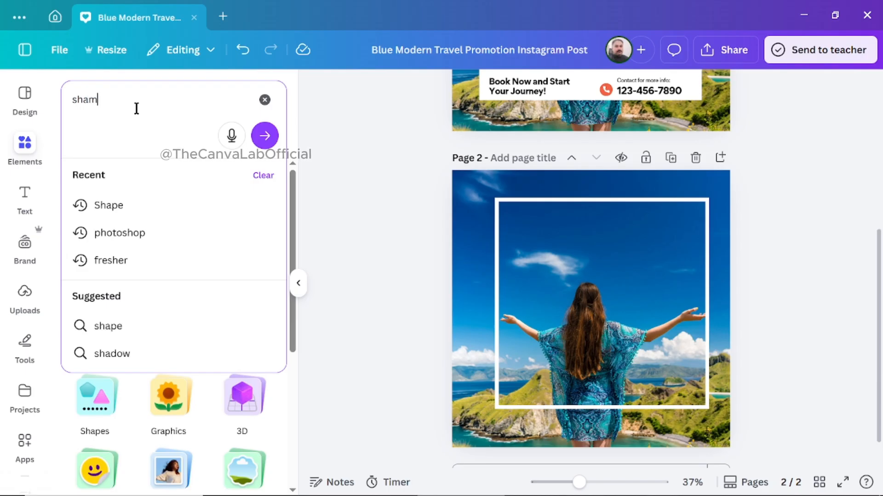
key(BackSpace)
text(pe)
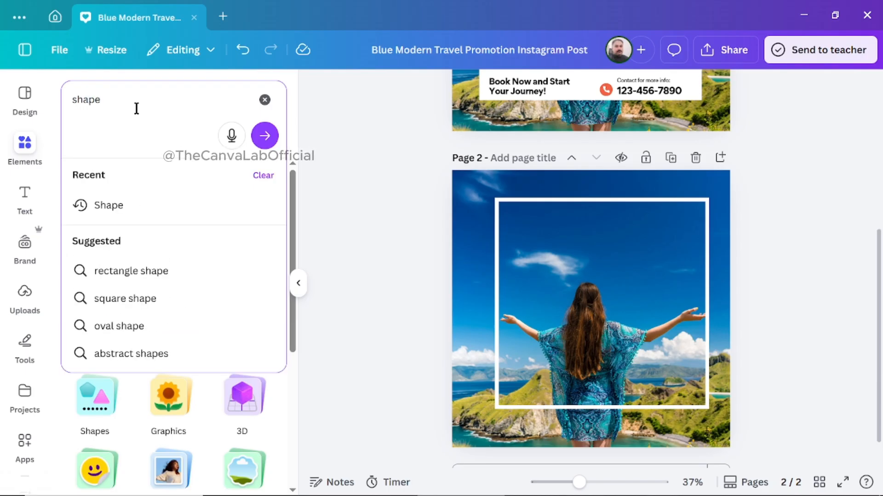
key(Return)
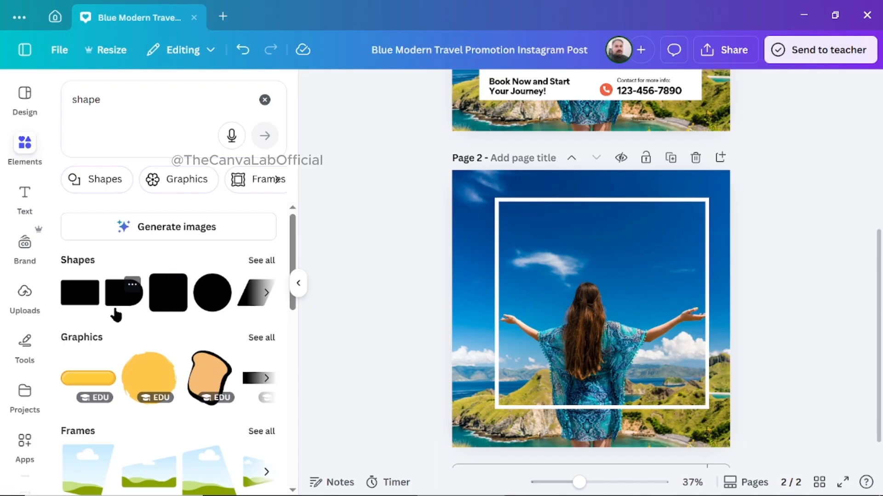
click(80, 294)
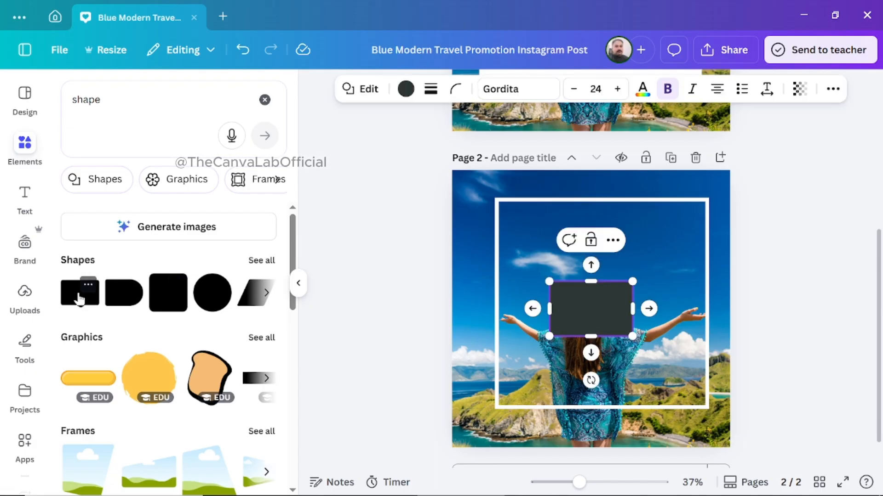
click(394, 318)
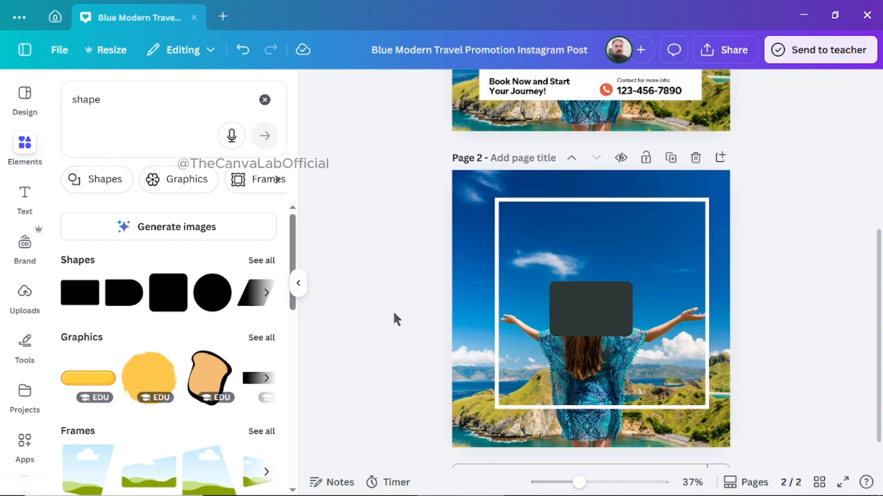
Place the rectangle in the lower-right corner of the white photo border, slightly reduce its height, and stretch it across the border's full width.
click(613, 317)
drag(614, 315, 687, 388)
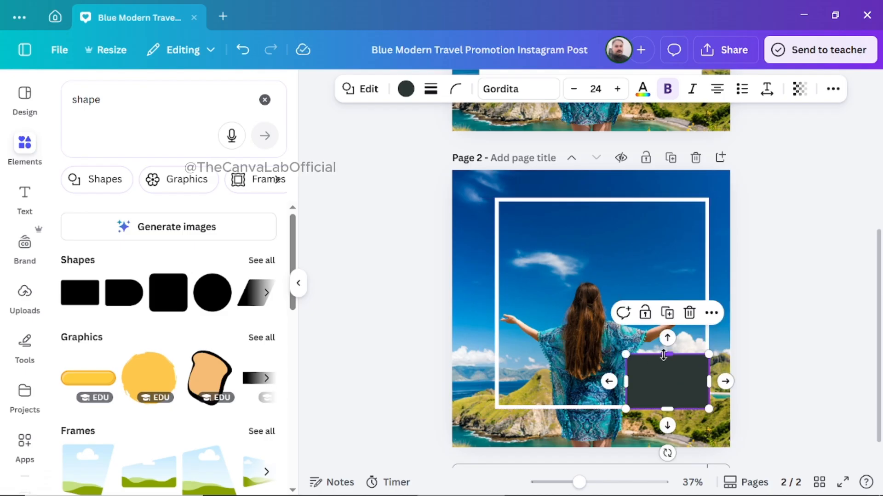
mouse_move(665, 355)
mouse_down()
mouse_move(664, 368)
mouse_move(665, 344)
mouse_move(665, 358)
mouse_up()
drag(625, 385, 495, 388)
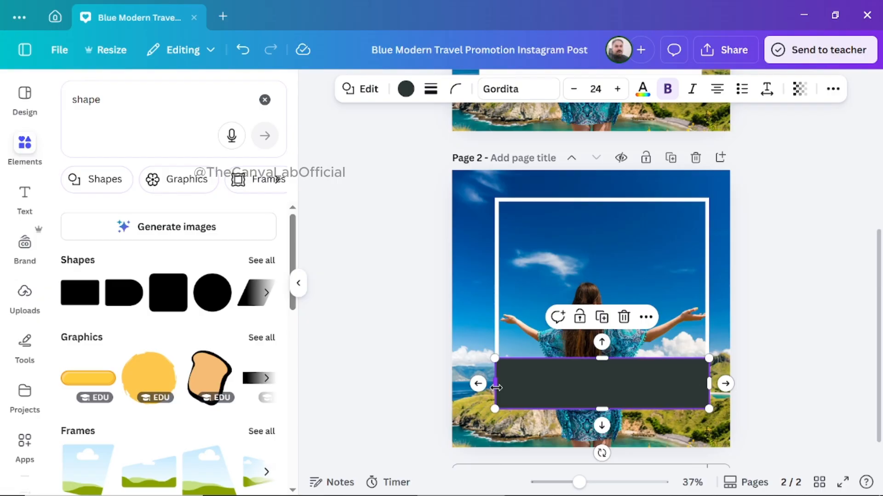
click(817, 292)
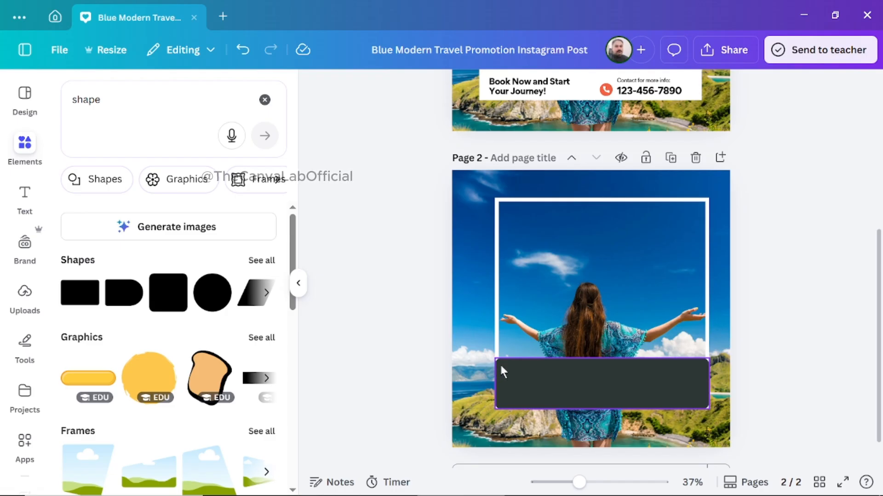
Set the rectangle's corner rounding to 6 and fill it with white.
click(547, 375)
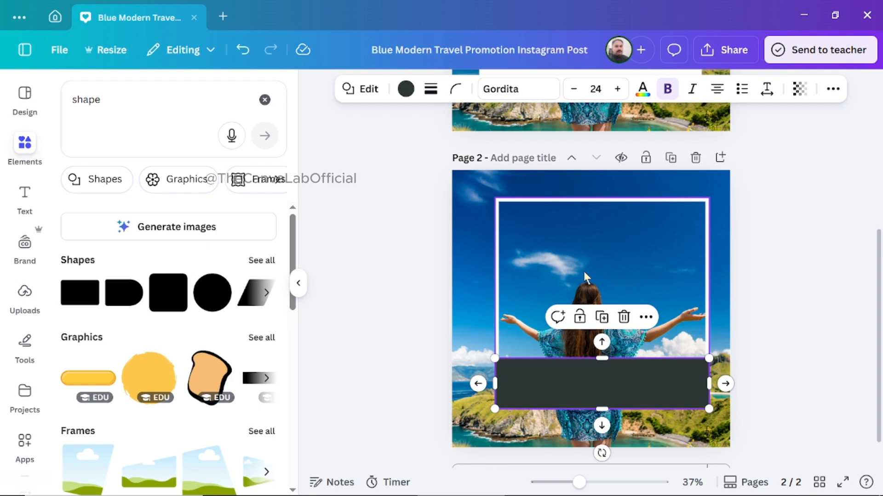
click(456, 92)
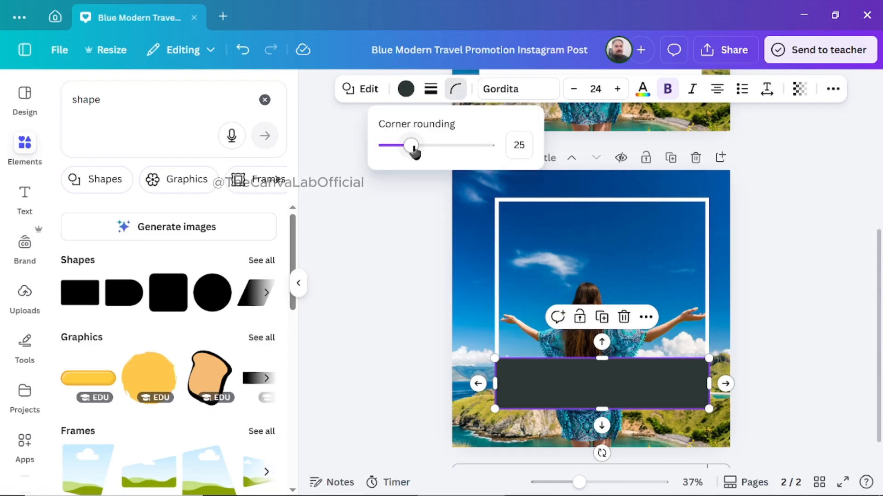
drag(414, 149, 391, 150)
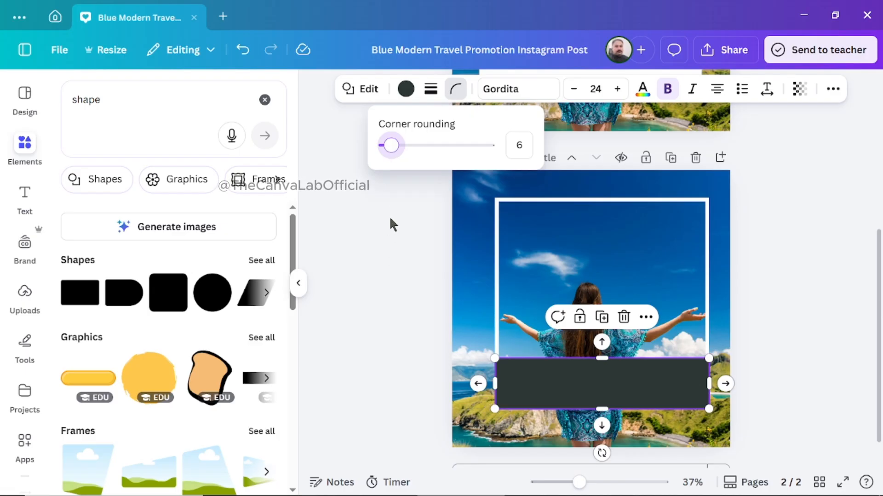
click(406, 94)
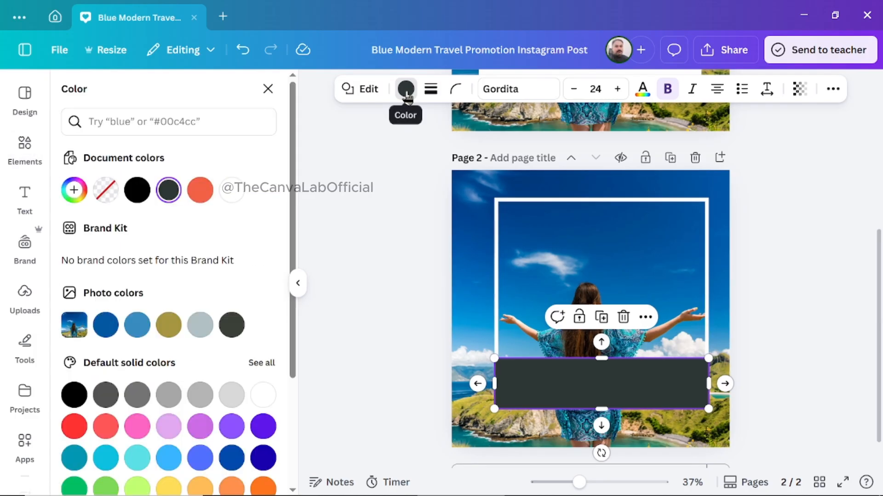
click(231, 191)
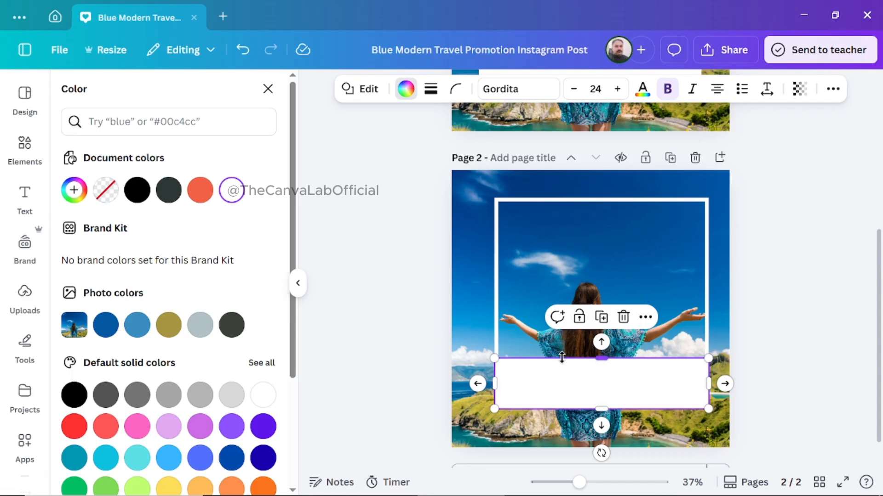
Lower the white rectangle's upper edge so it forms a slimmer band along the base of the bordered photo.
mouse_move(601, 359)
mouse_down()
mouse_move(601, 381)
mouse_move(600, 373)
mouse_up()
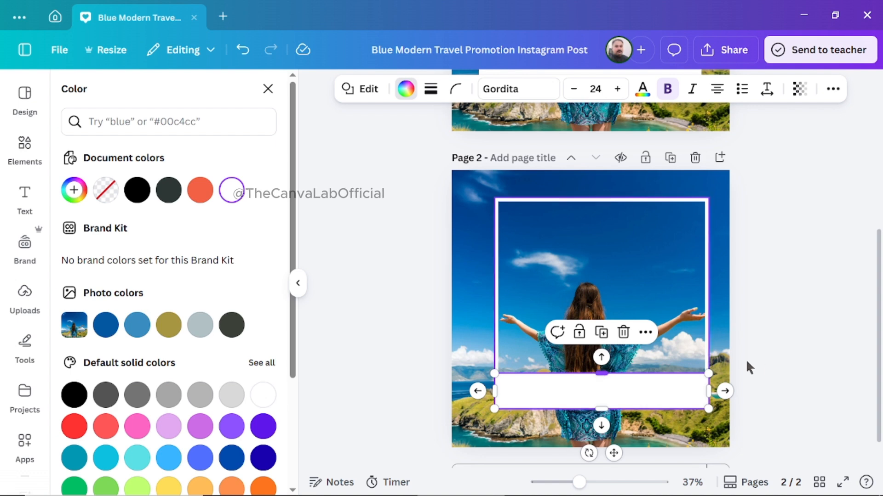
click(836, 344)
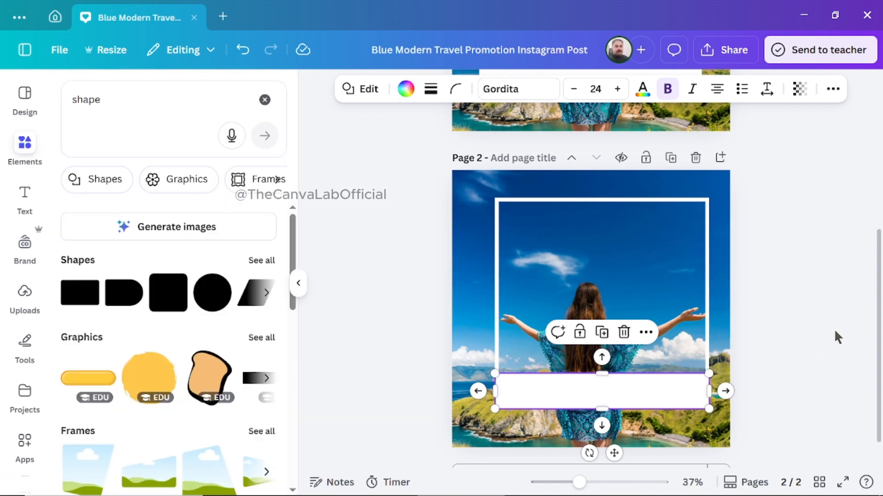
click(834, 329)
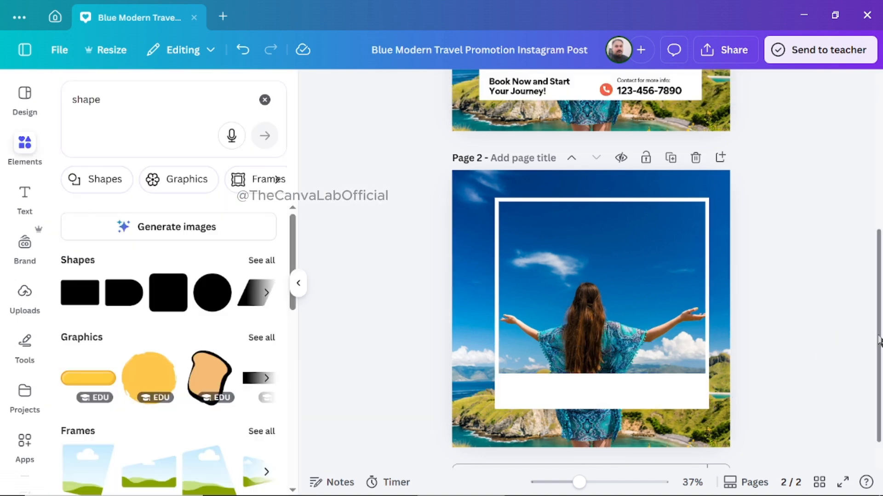
Add a subheading to page 2 with the text "Start your vocation with us".
drag(876, 343, 869, 288)
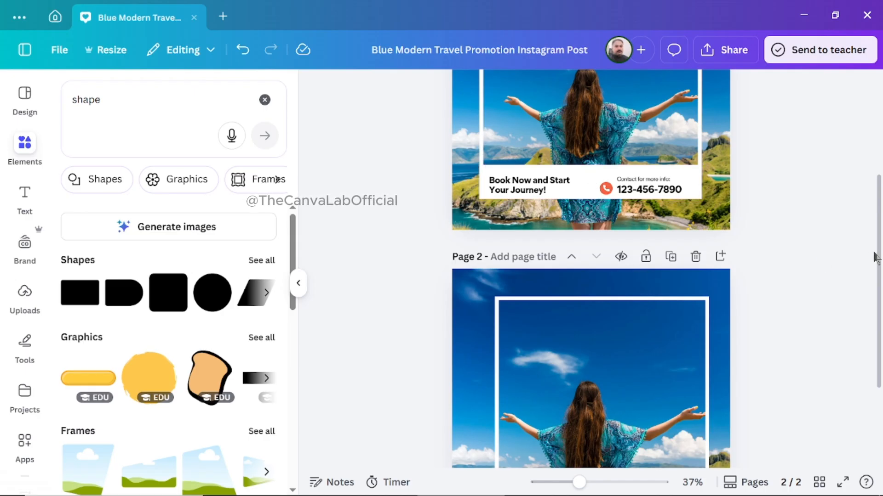
scroll(879, 258, down, 3)
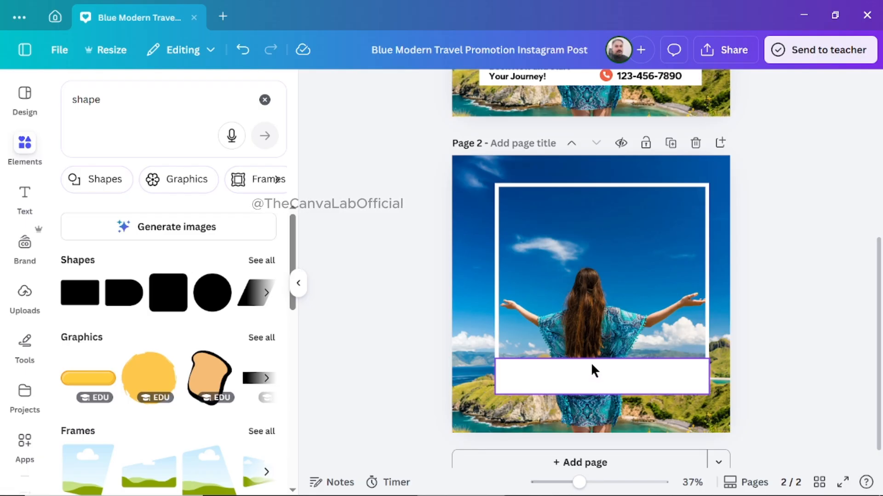
scroll(872, 312, up, 1)
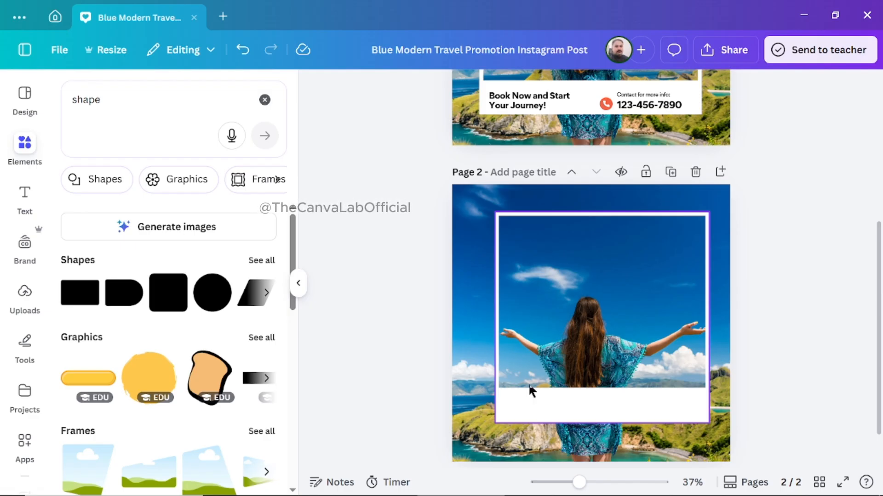
click(26, 196)
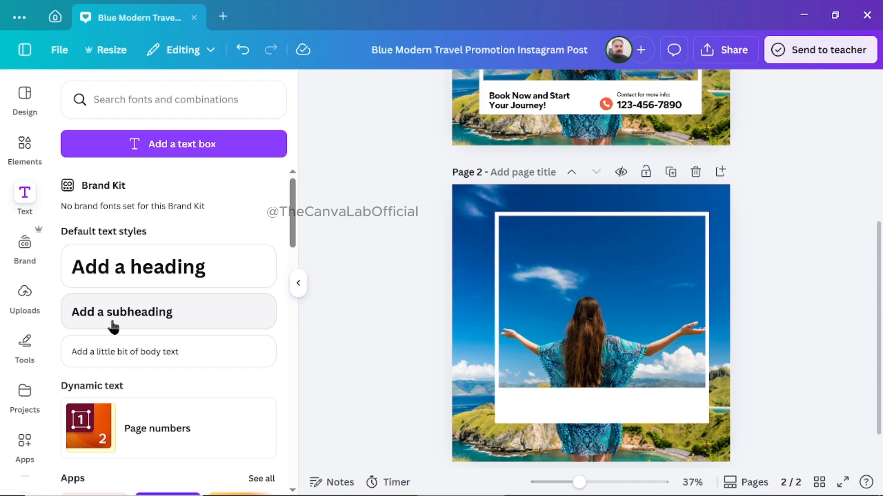
click(135, 320)
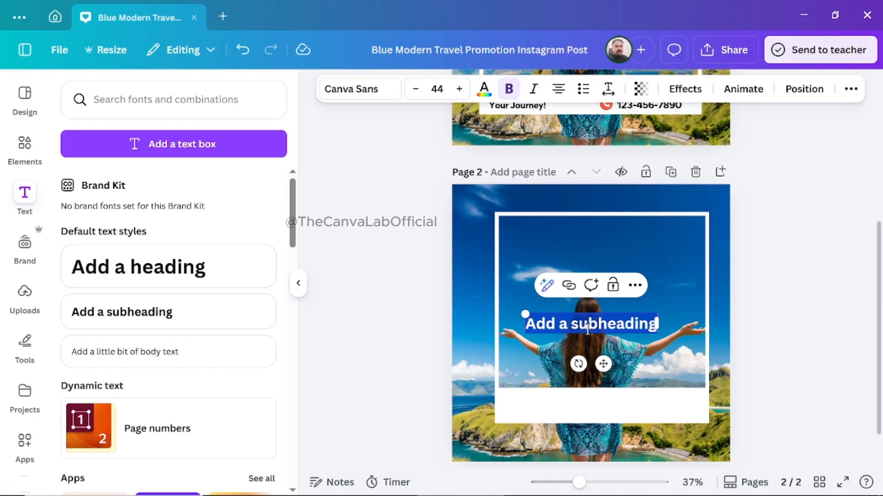
key(BackSpace)
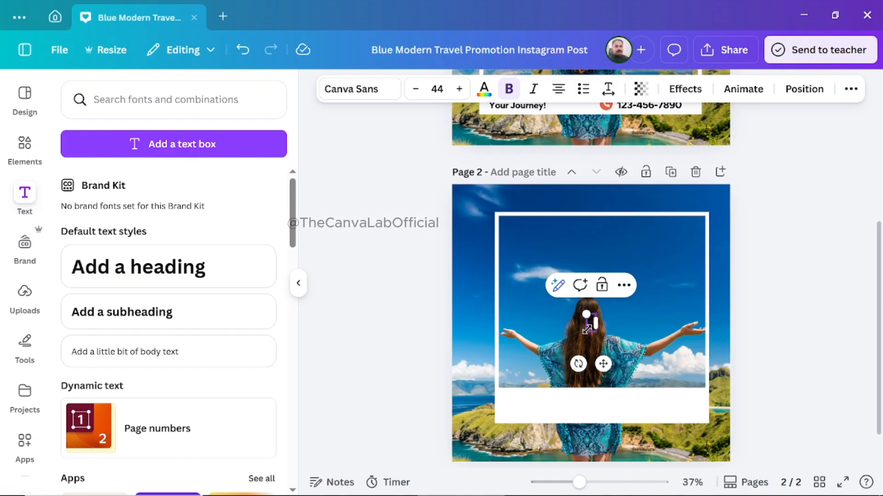
text(Start)
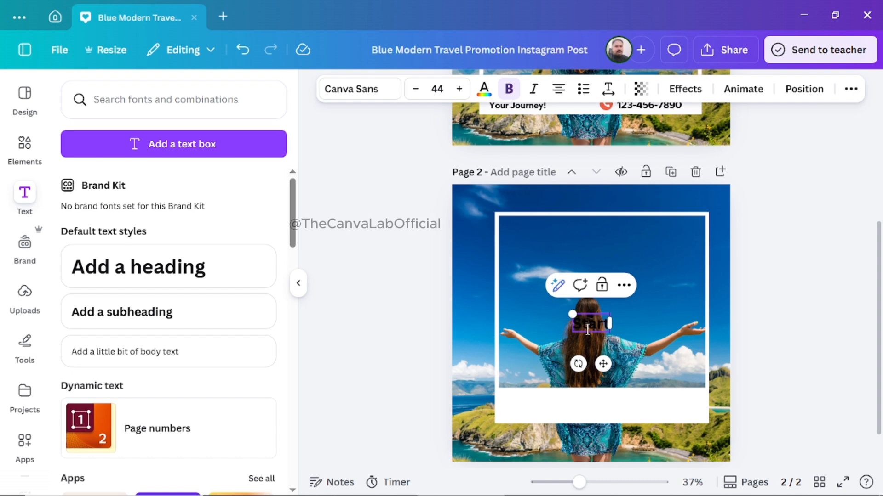
text( your)
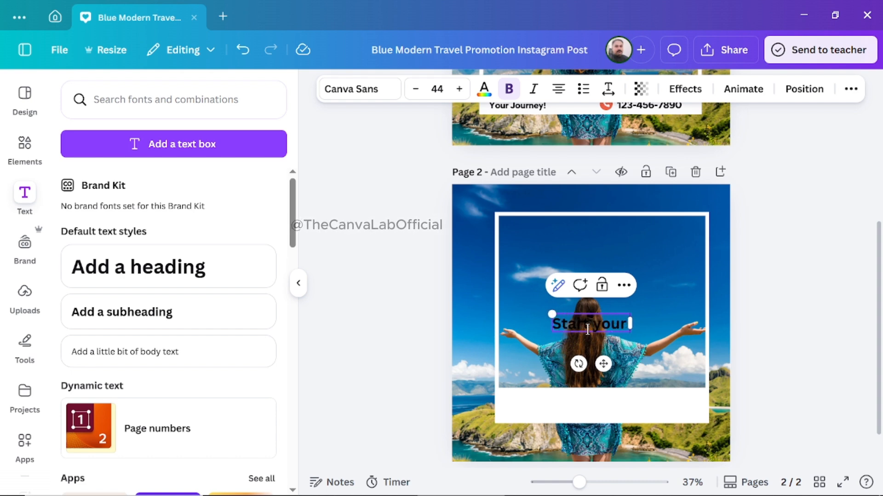
text( vocation)
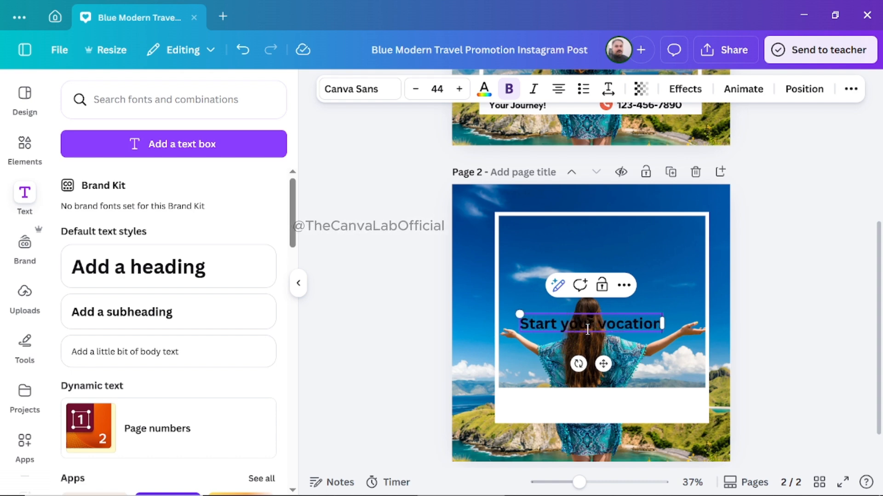
text( with us)
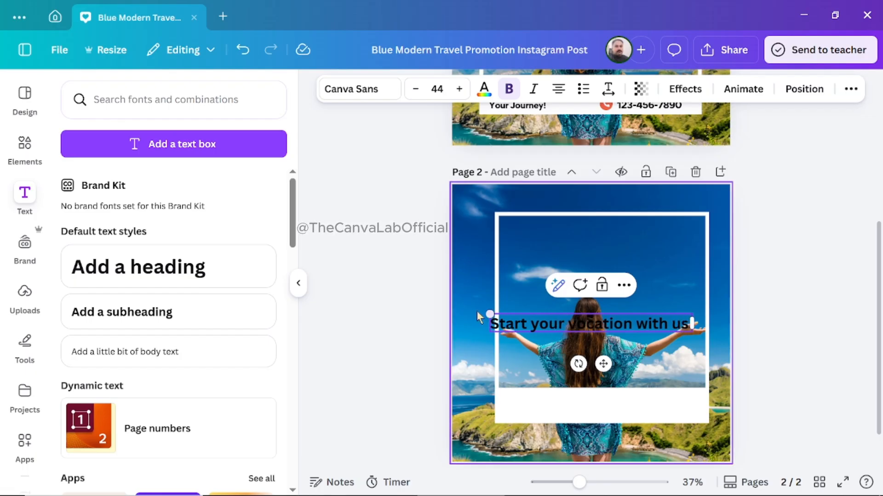
Move the "Start your vocation with us" text onto the upper part of the white band below the photo.
click(418, 318)
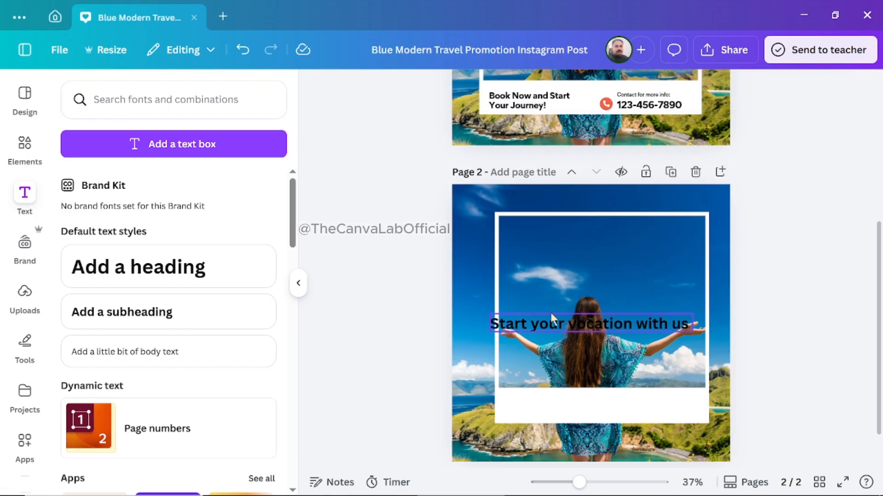
click(555, 323)
drag(555, 323, 570, 400)
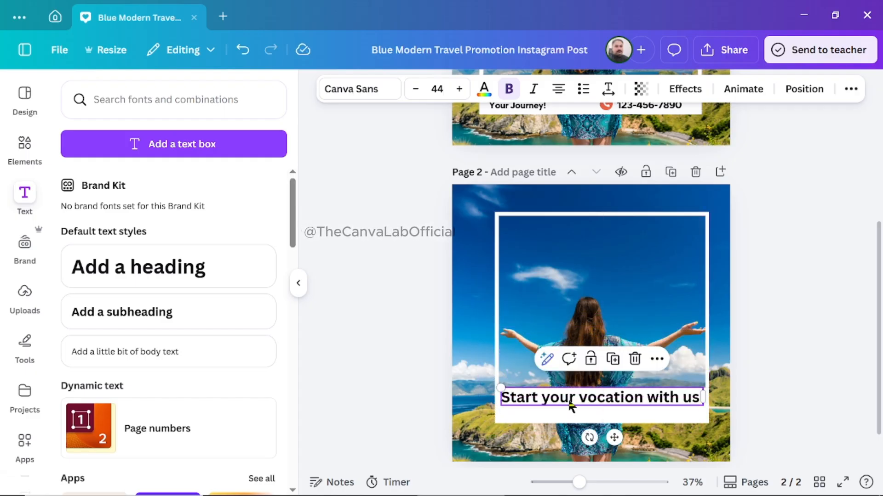
click(800, 355)
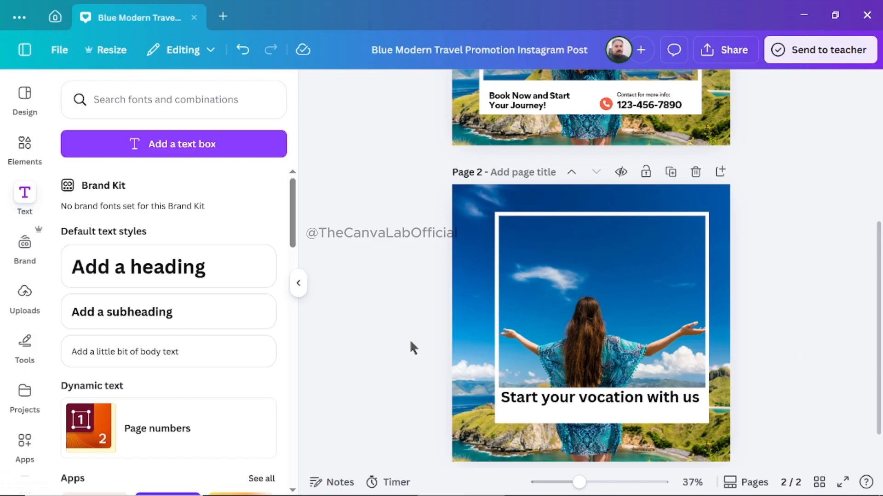
Search the elements library for "phone" and show all the matching graphics.
click(25, 154)
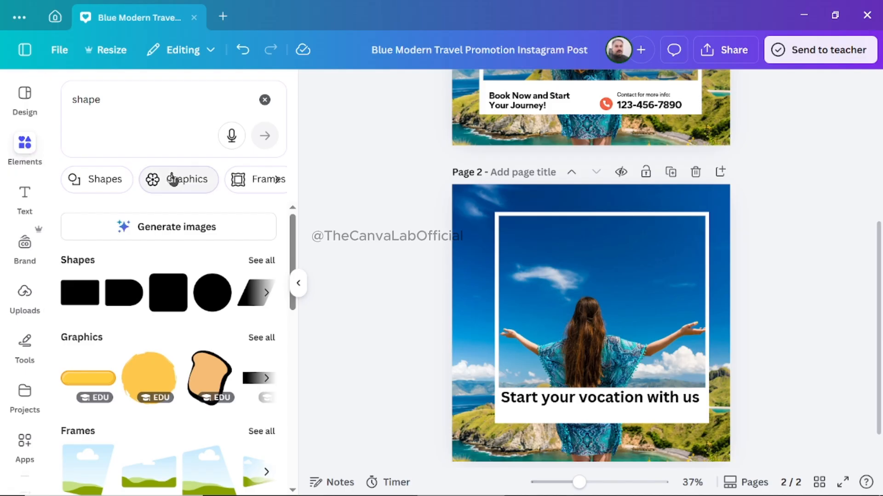
click(265, 100)
click(165, 97)
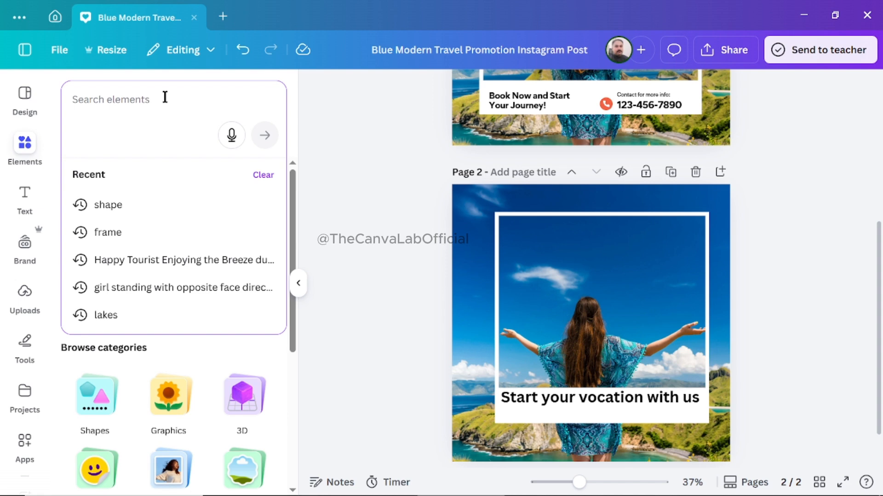
text(pnone)
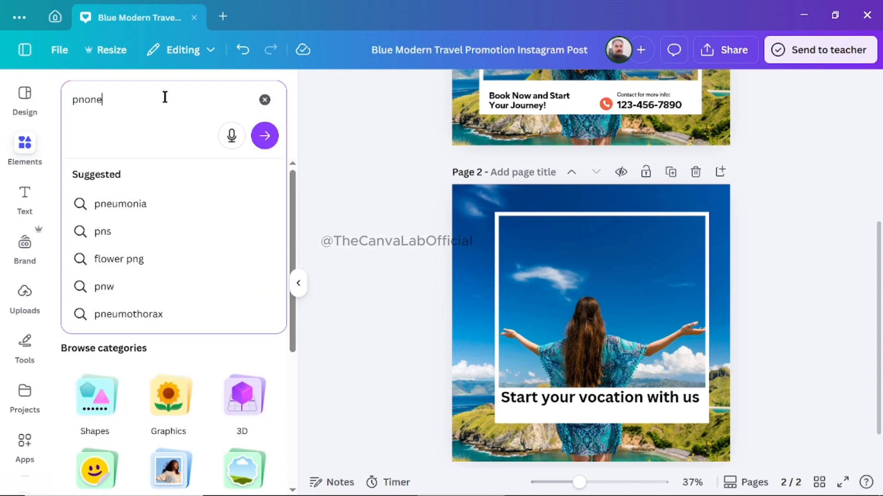
key(Return)
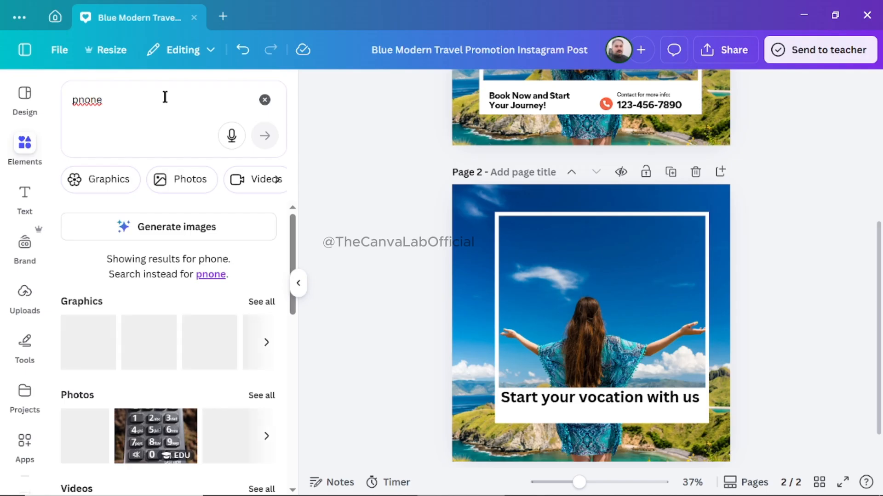
click(266, 105)
click(181, 106)
text(phone)
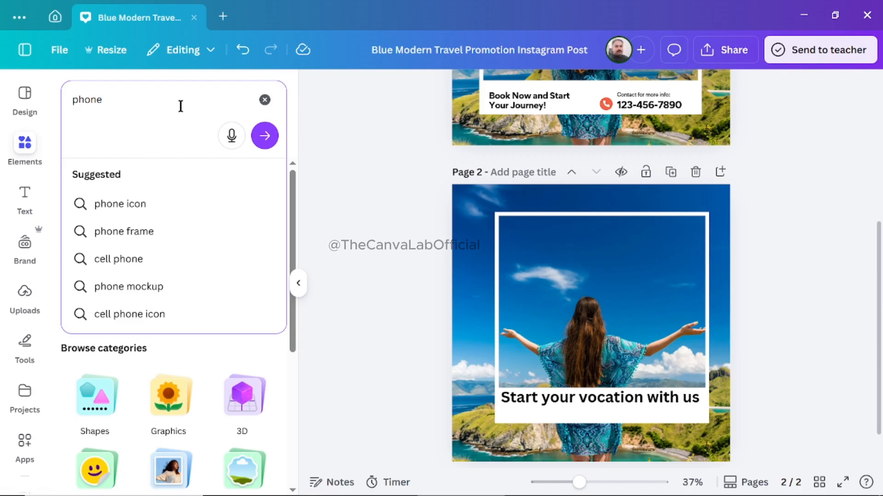
key(Return)
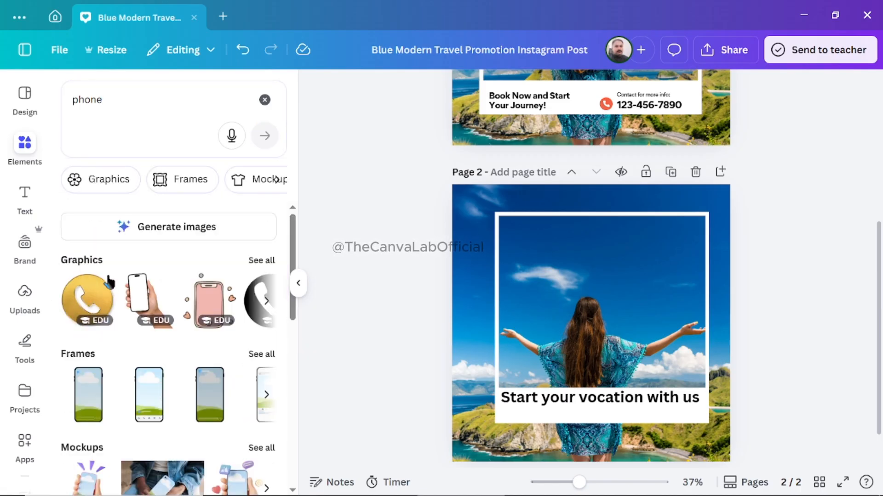
click(260, 261)
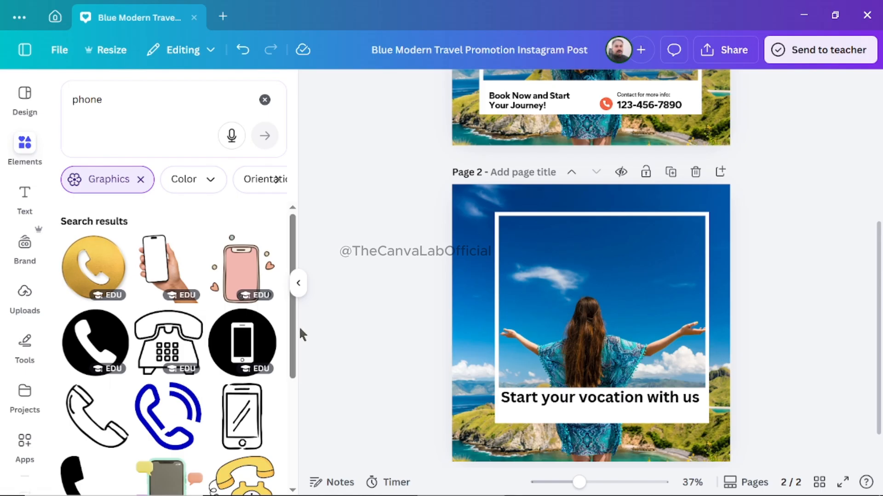
Add the black outline handset graphic and shrink it to a small icon at the white band's lower-left corner, under the caption.
drag(294, 334, 296, 384)
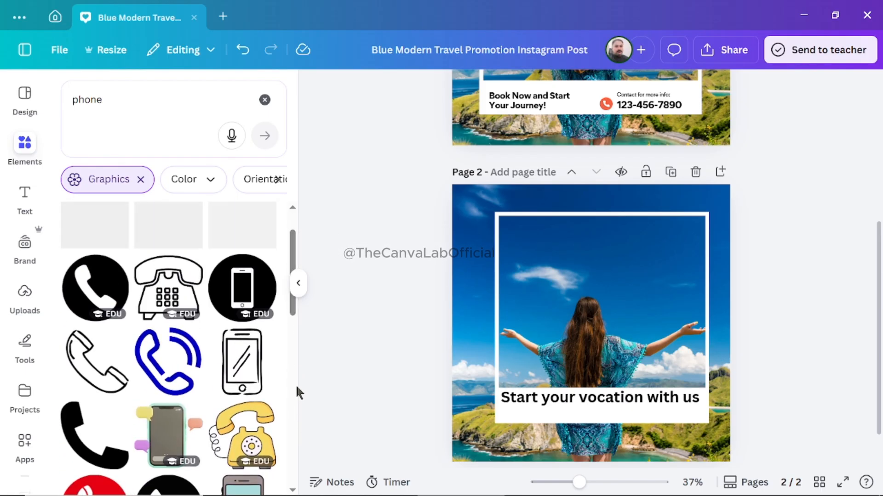
click(80, 371)
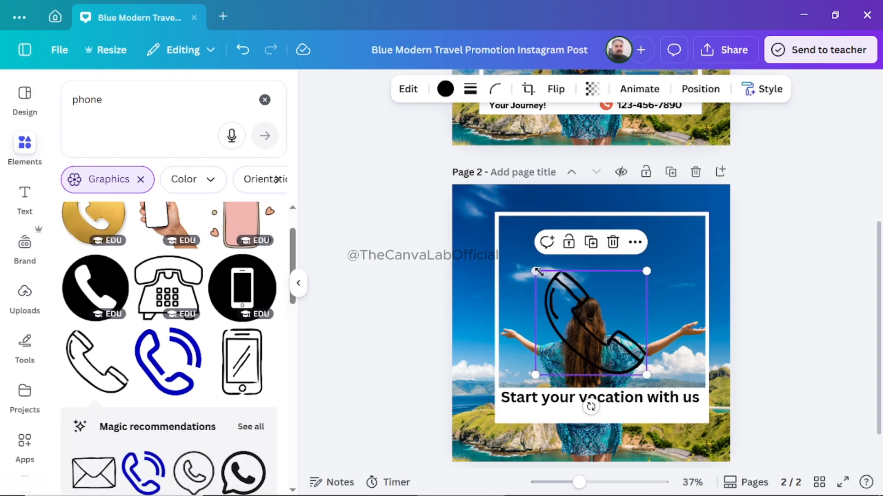
drag(538, 270, 508, 417)
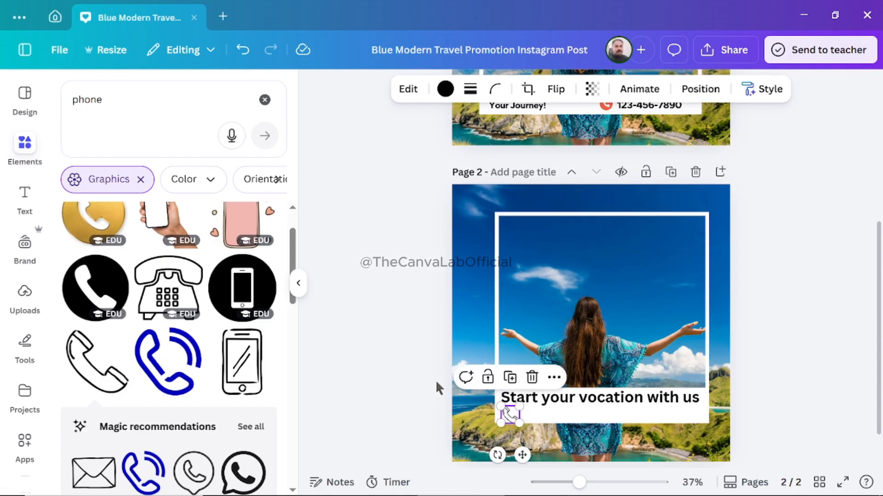
click(431, 380)
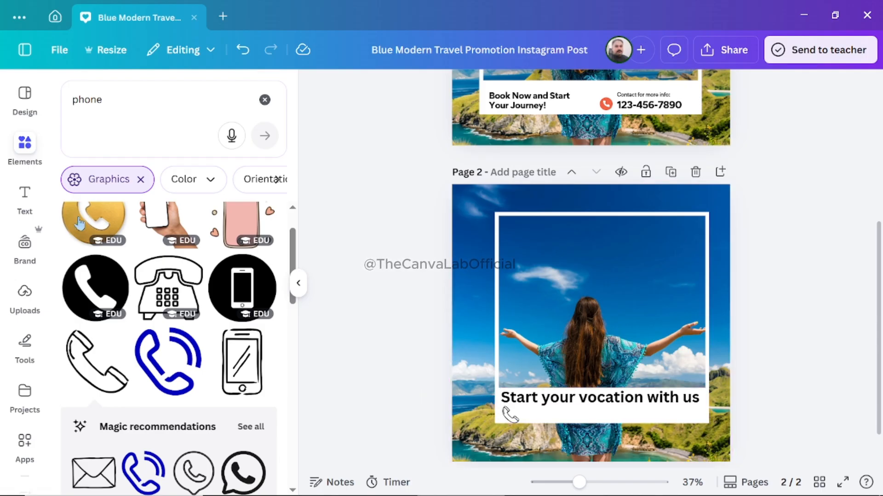
Add a subheading to page 2 and place it in the white band beside the handset icon, under the caption.
click(26, 202)
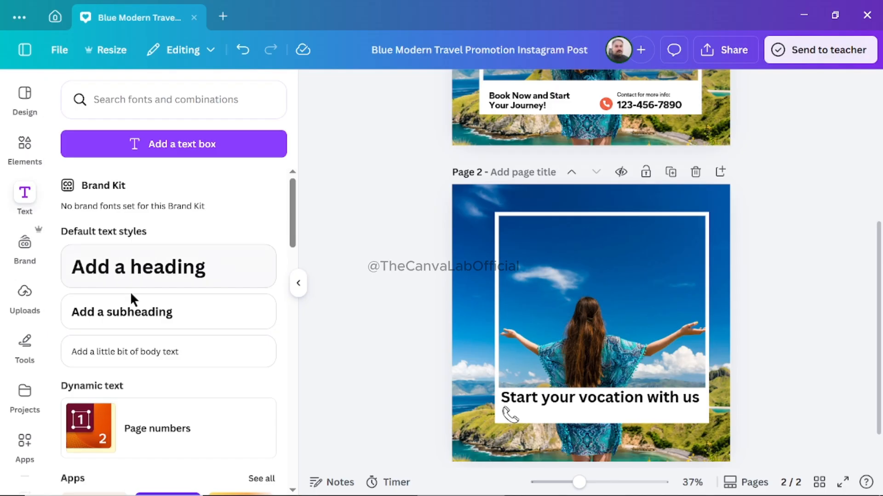
click(131, 315)
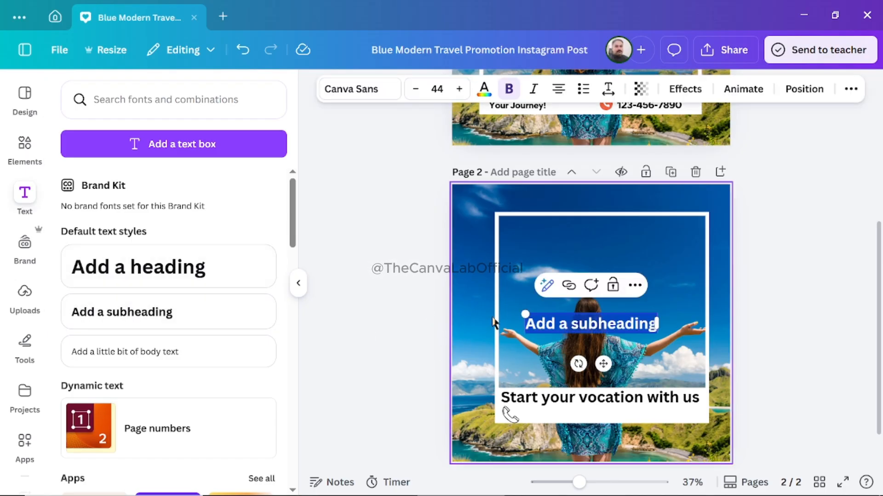
click(429, 328)
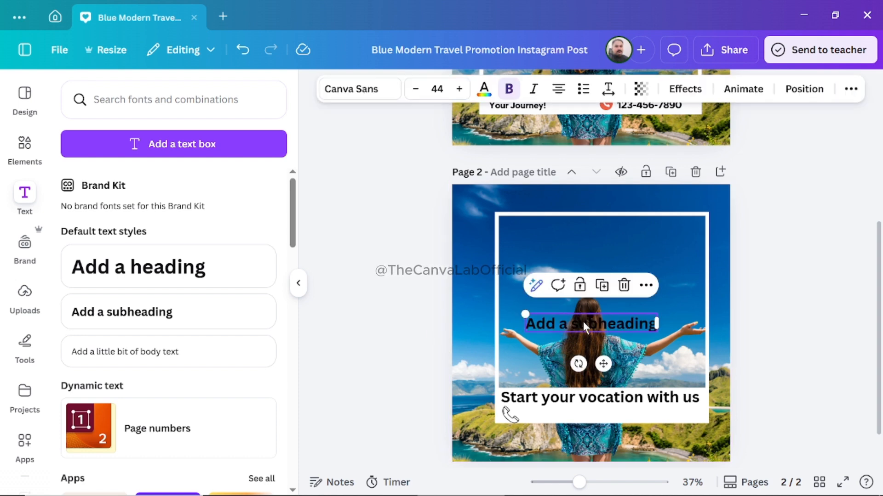
drag(583, 322, 584, 414)
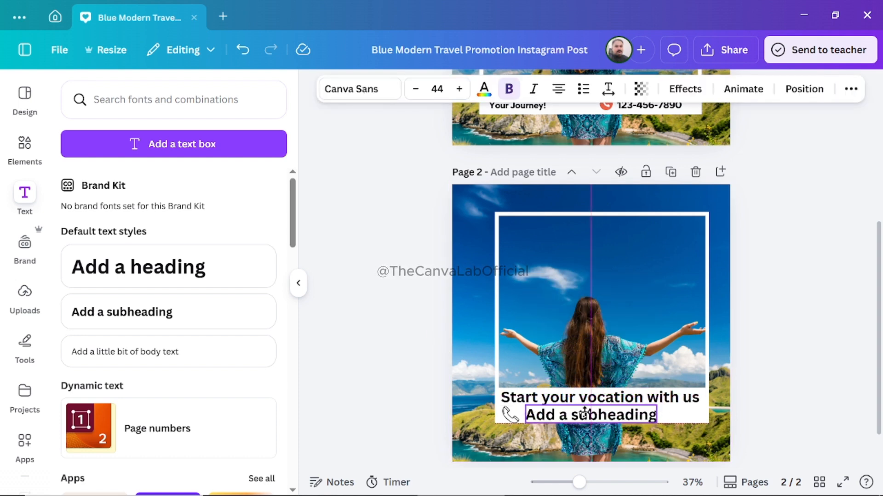
Replace the new subheading's placeholder text with the contact phone number and shift it close to the handset icon.
double_click(579, 417)
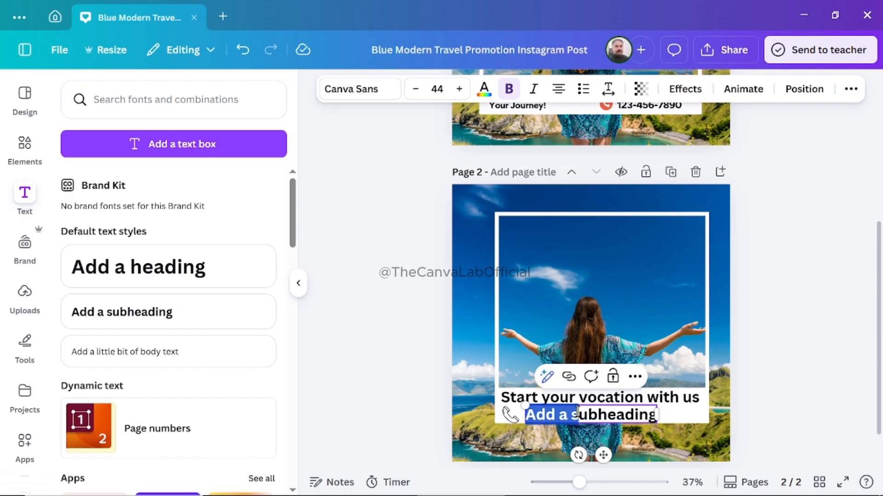
triple_click(578, 414)
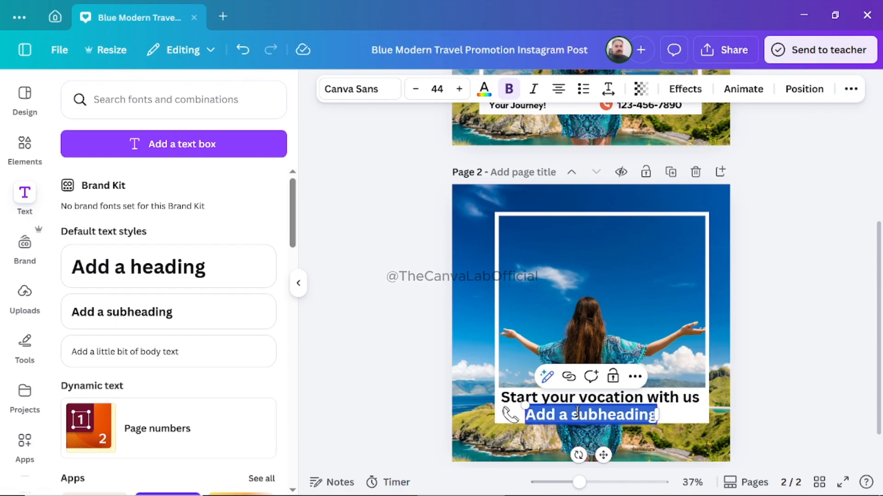
text(12345)
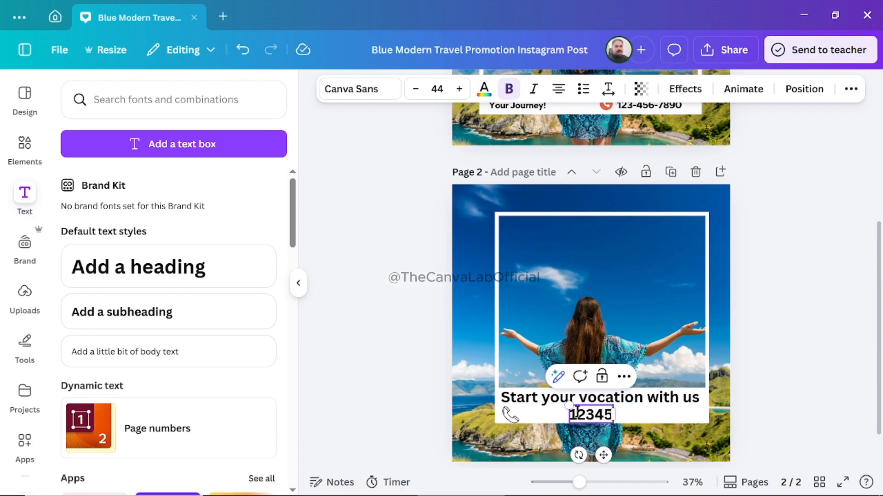
text(678)
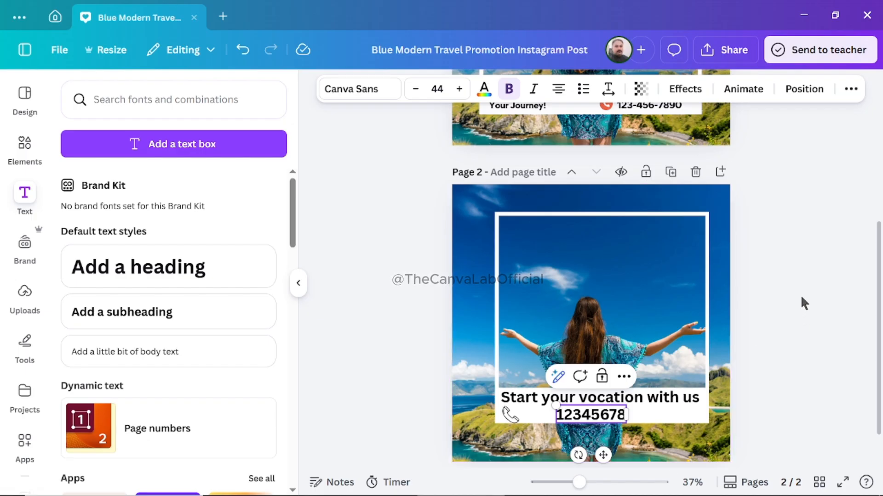
click(801, 298)
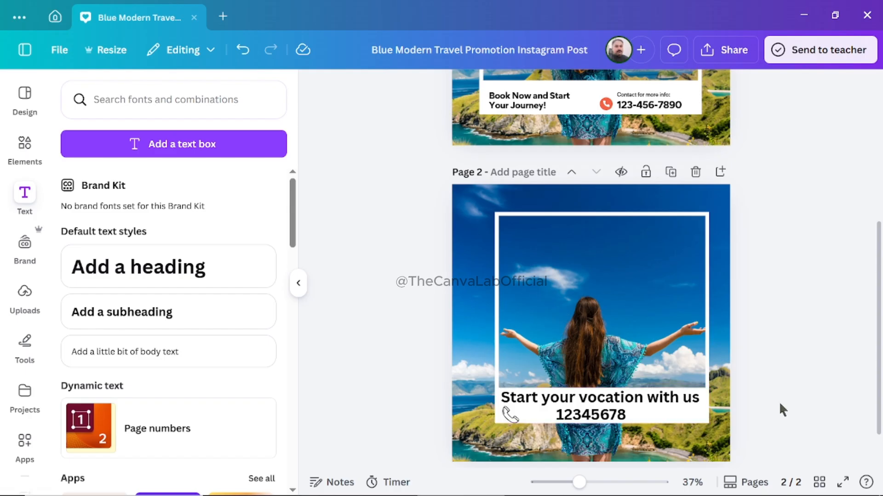
click(606, 420)
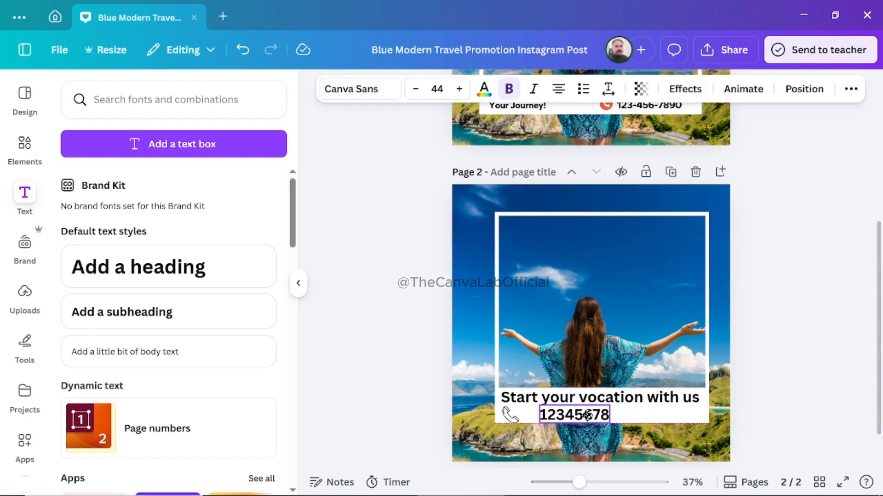
click(573, 416)
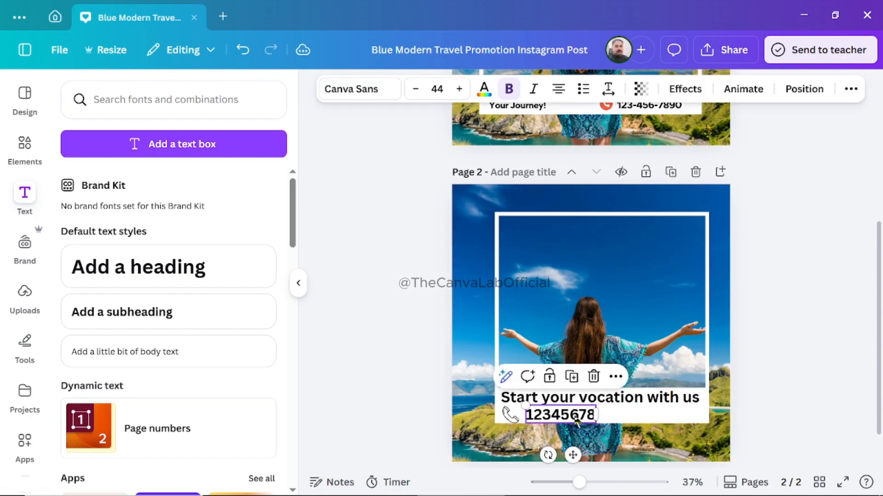
click(653, 419)
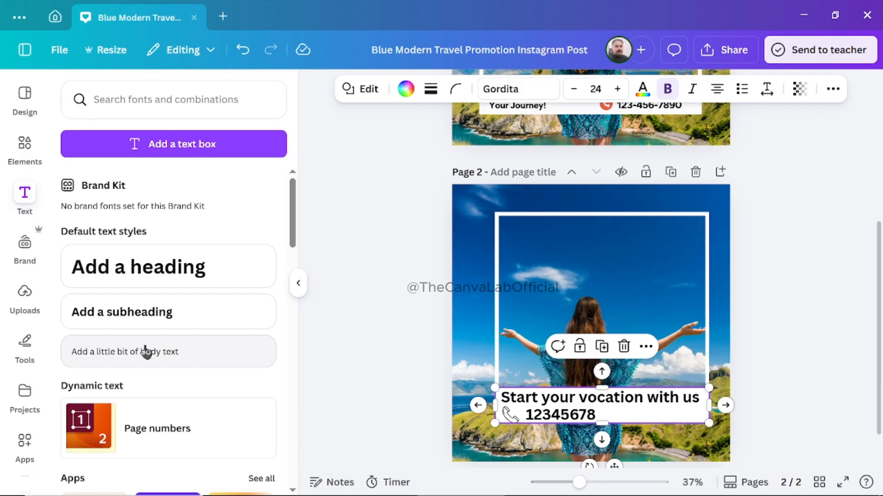
click(132, 351)
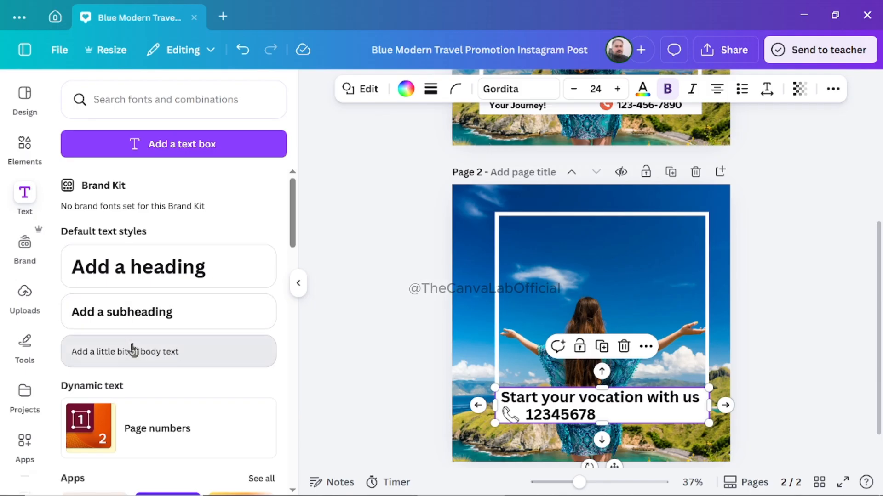
click(390, 347)
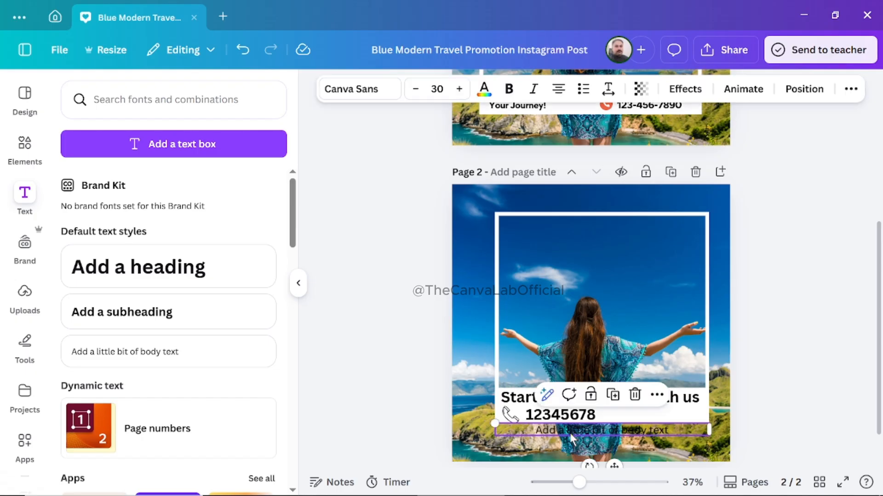
drag(570, 433, 616, 418)
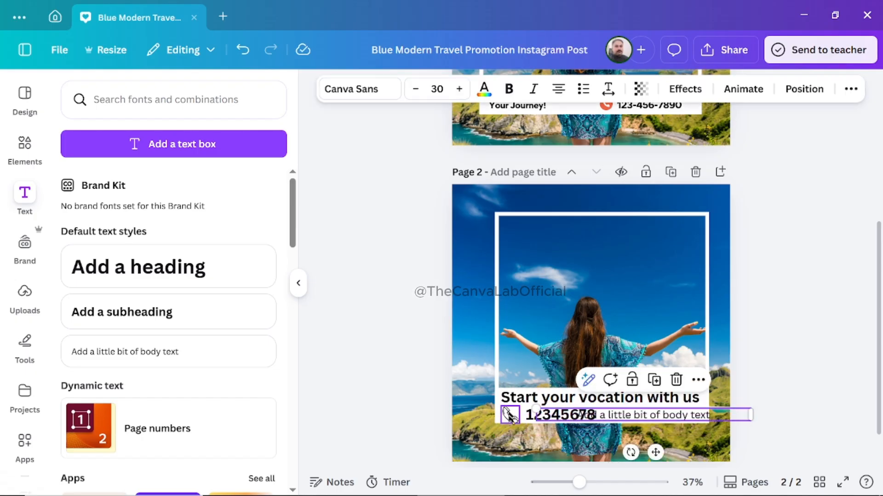
drag(534, 408, 591, 416)
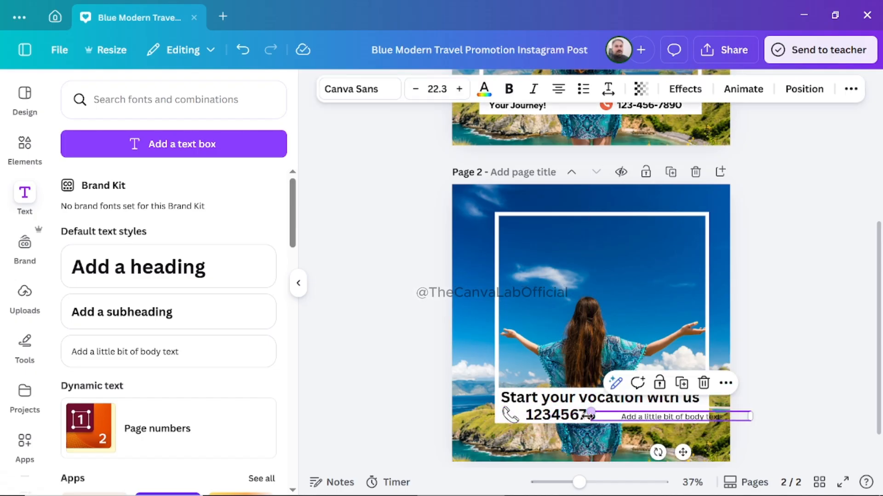
click(780, 414)
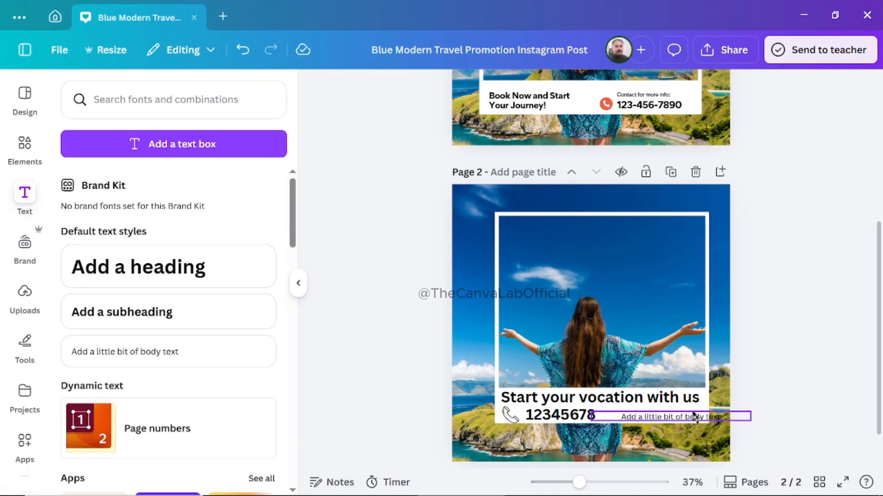
drag(686, 421, 665, 413)
click(832, 375)
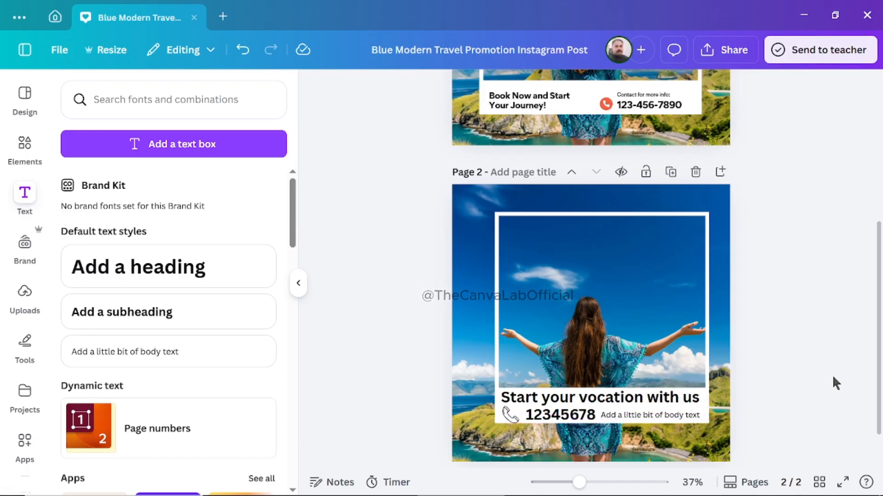
click(653, 416)
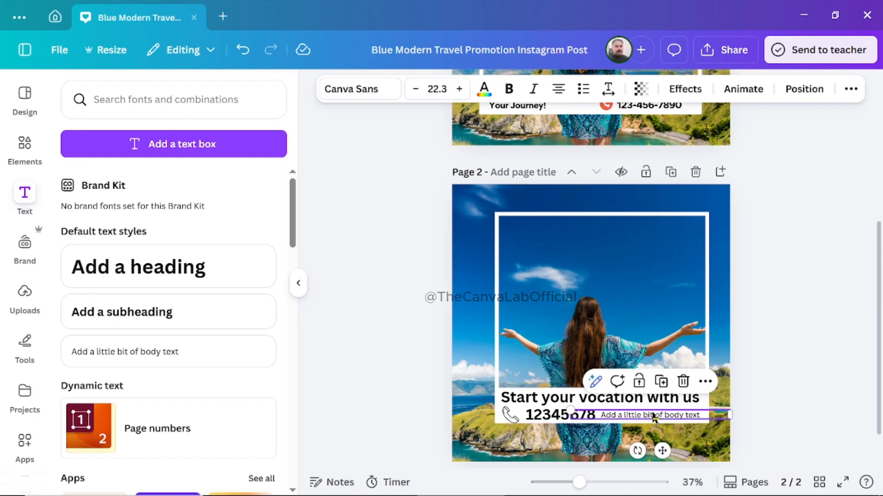
click(684, 383)
Add a small subheading at size 25.7 and place it in page 2's white band, just after the phone number.
click(124, 311)
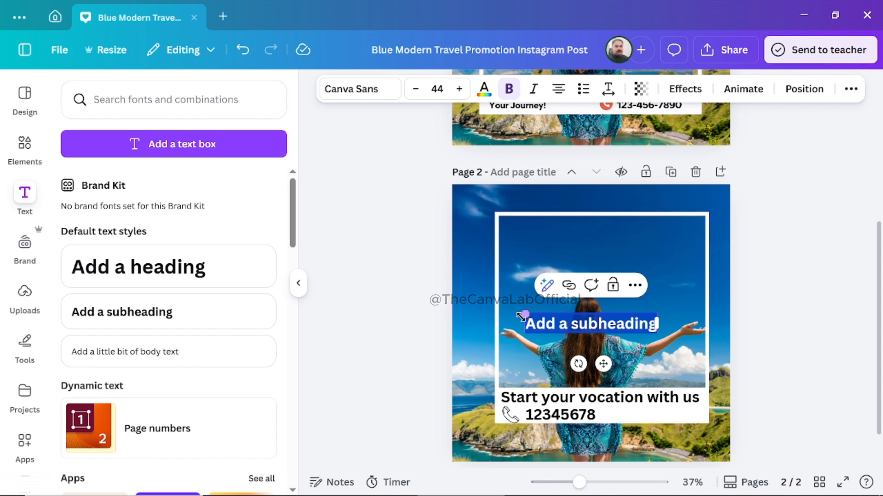
drag(524, 313, 587, 324)
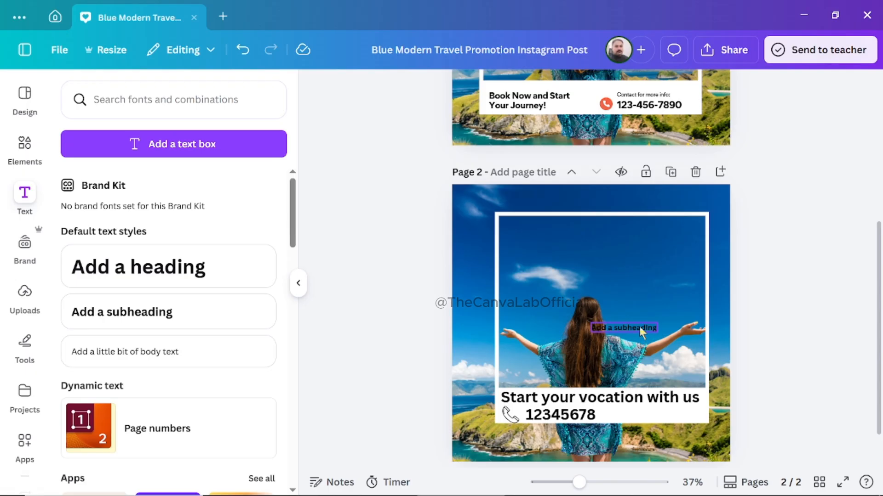
drag(639, 327, 591, 408)
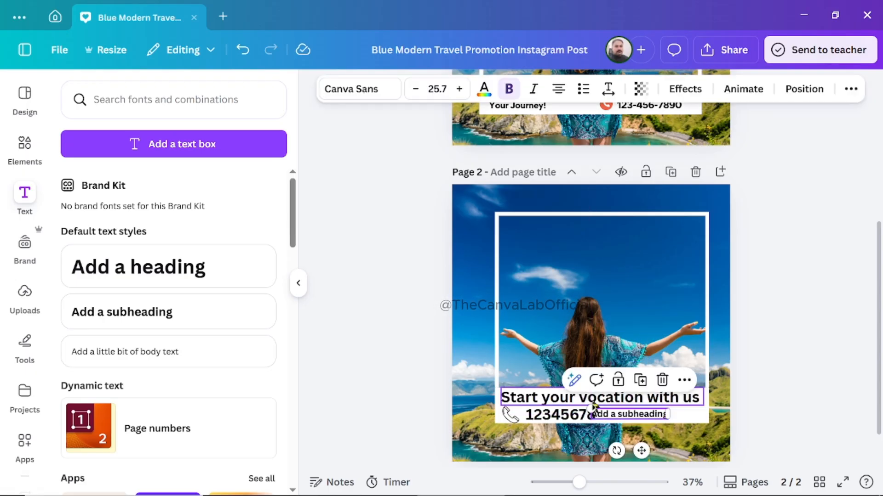
click(820, 402)
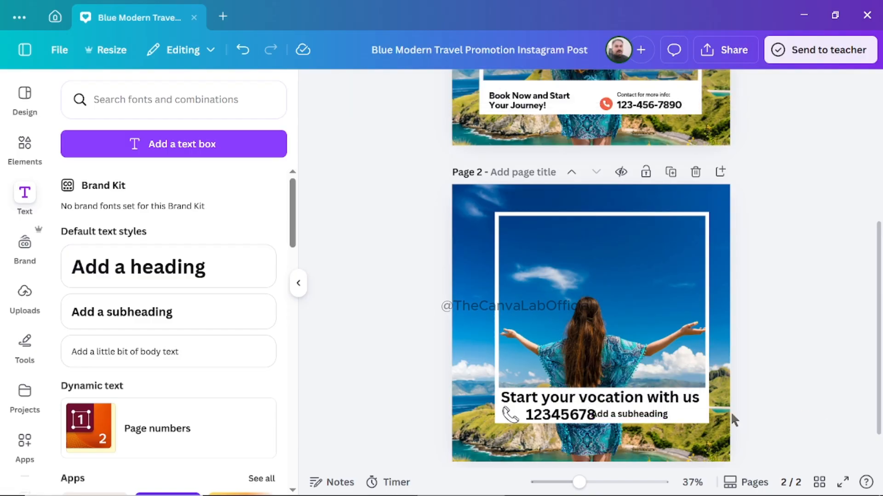
click(640, 418)
drag(640, 418, 648, 414)
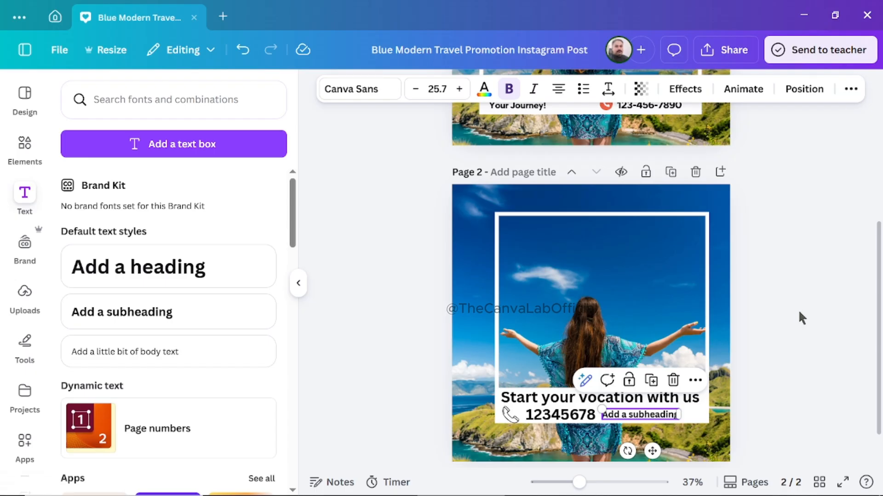
click(811, 287)
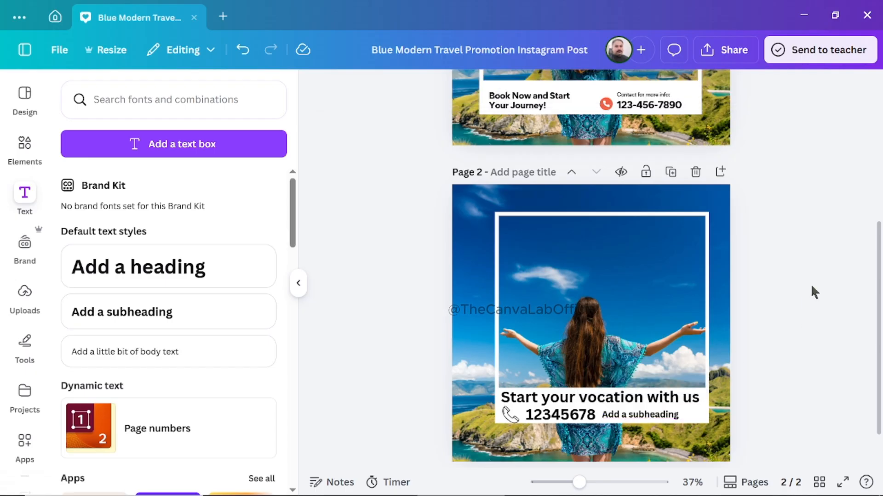
Add a heading to page 2 and move it up just inside the top edge of the white frame.
drag(879, 292, 878, 299)
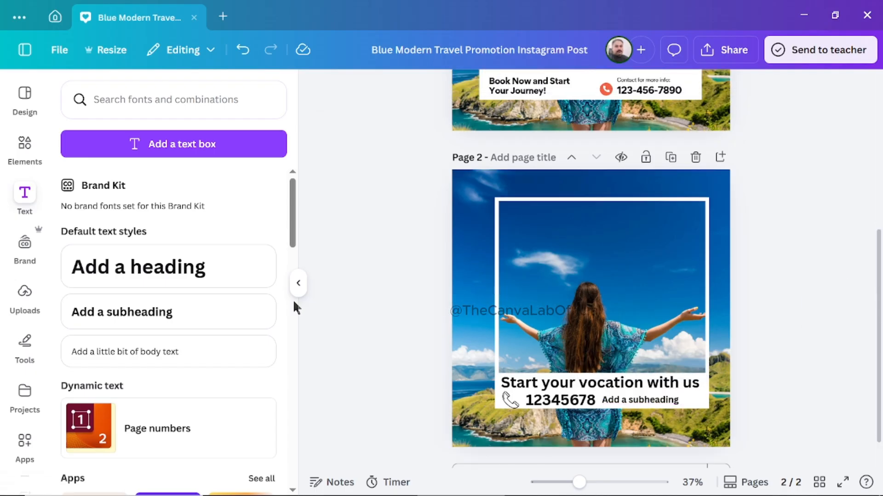
click(138, 271)
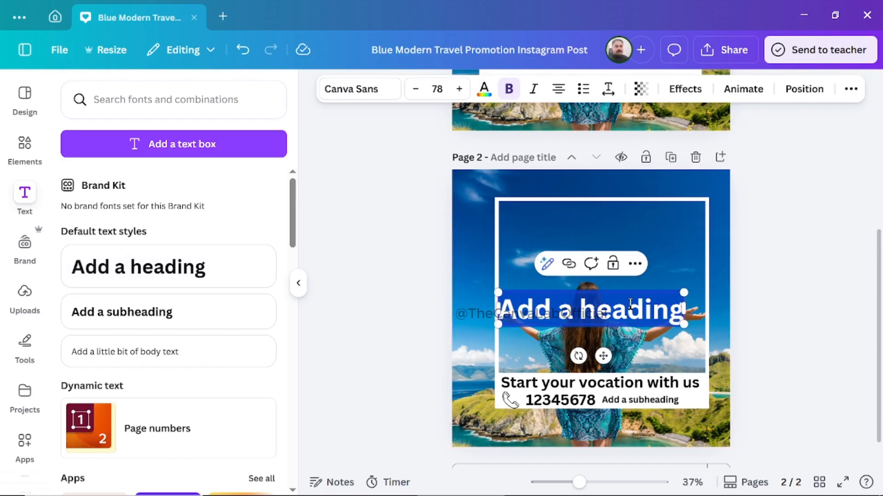
click(861, 277)
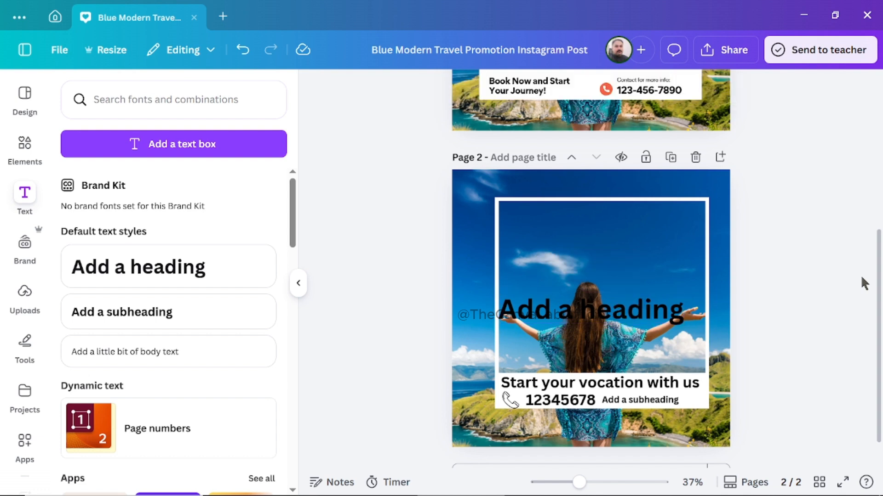
click(649, 309)
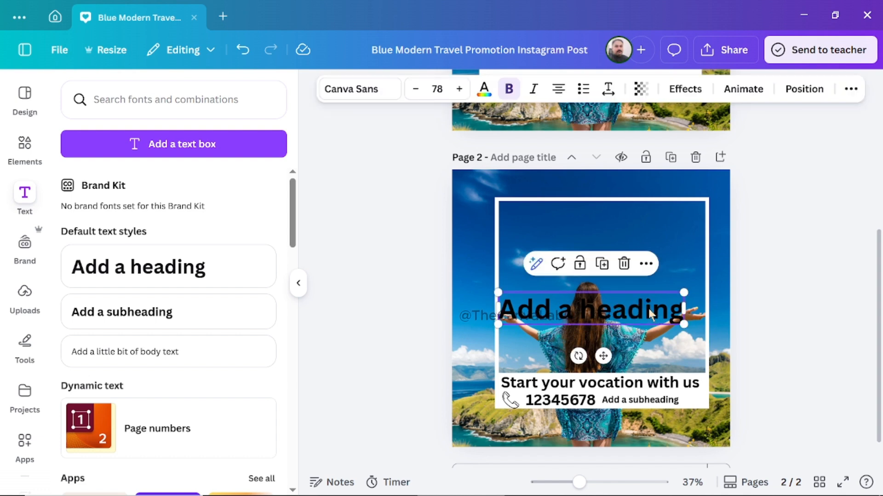
drag(649, 309, 647, 216)
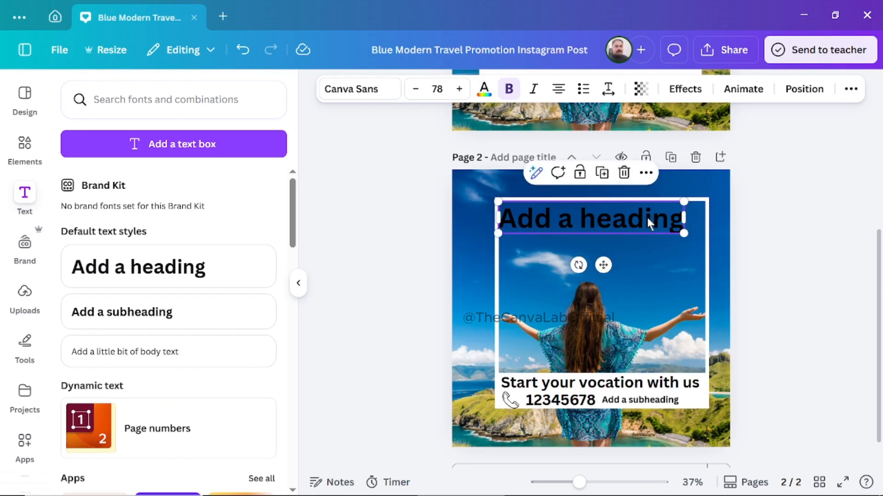
Replace the heading's placeholder text with "Enjoy your Holiday", putting "Holiday" on a second line.
double_click(634, 219)
double_click(634, 219)
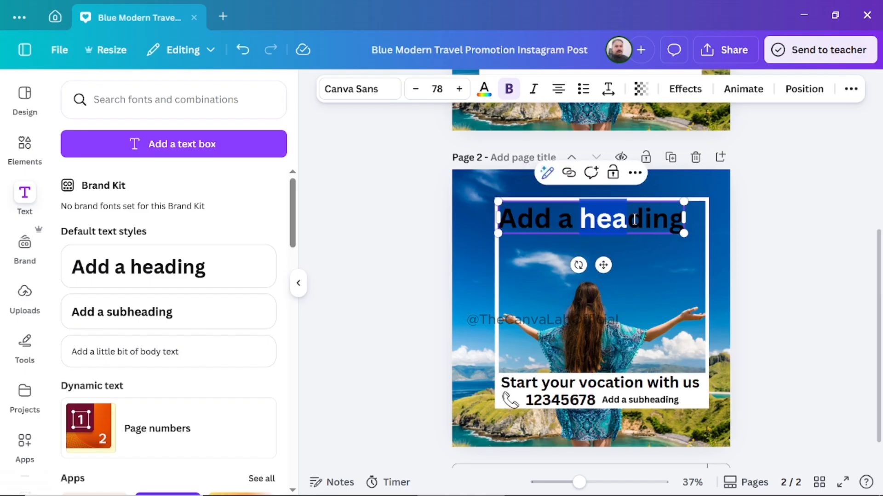
triple_click(634, 219)
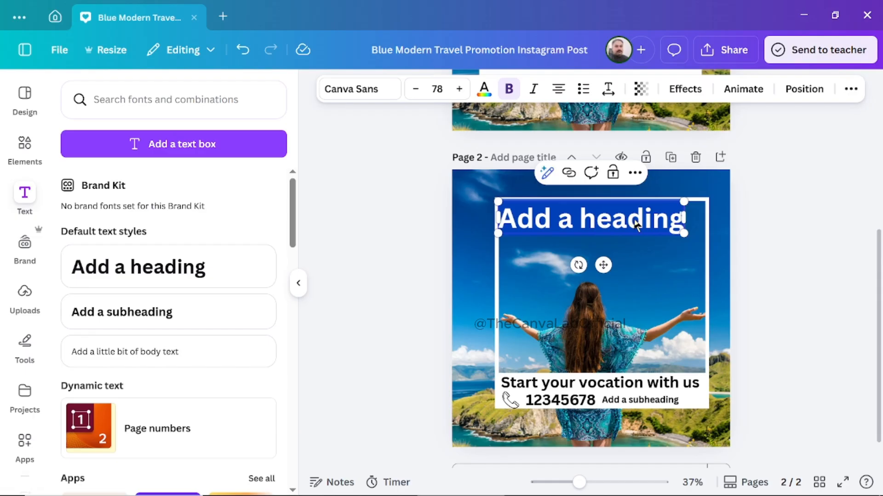
text(Enjoy your)
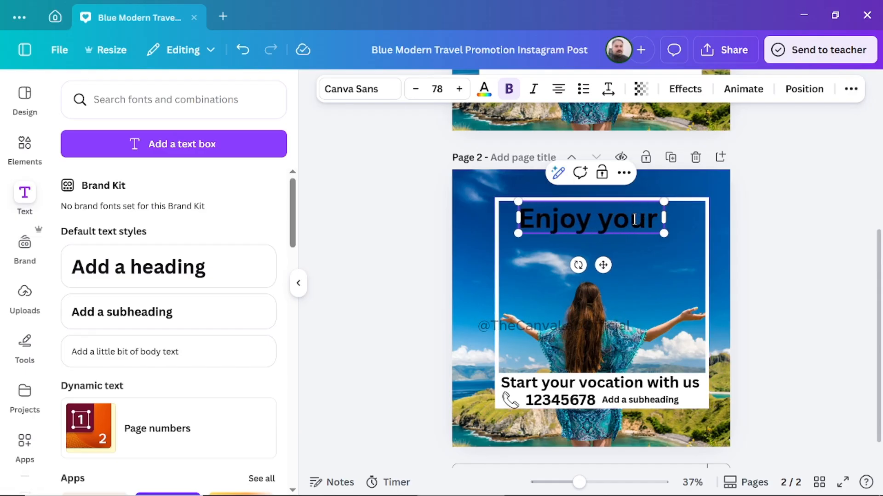
key(Return)
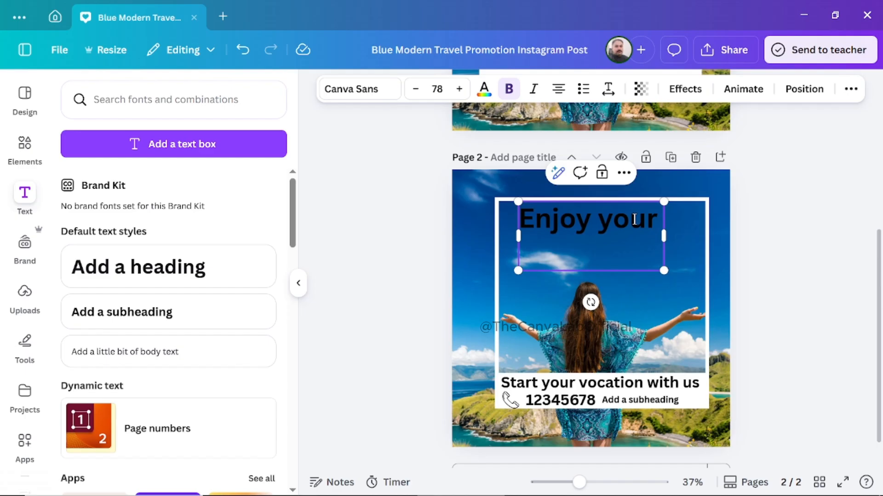
text(h)
key(BackSpace)
text(Ho)
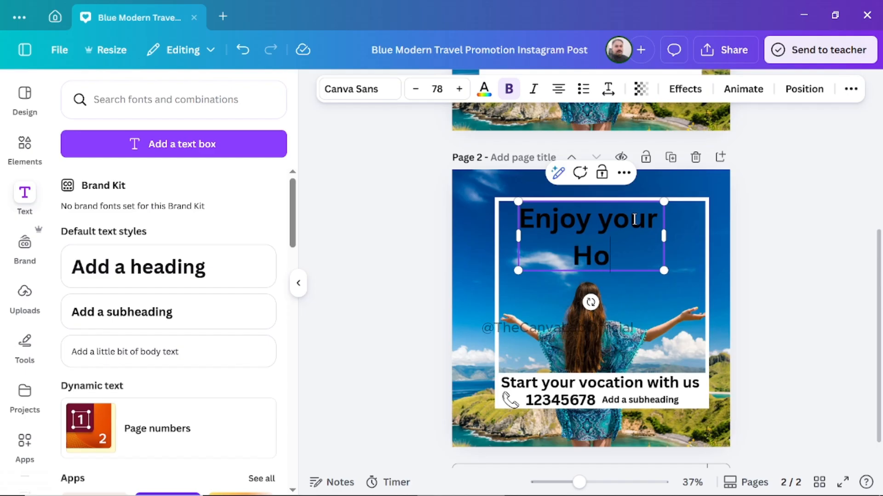
text(liday)
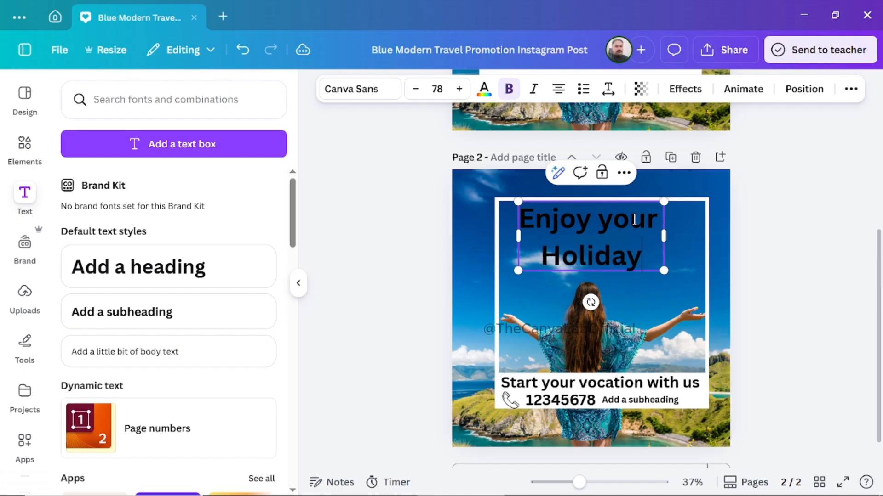
click(769, 248)
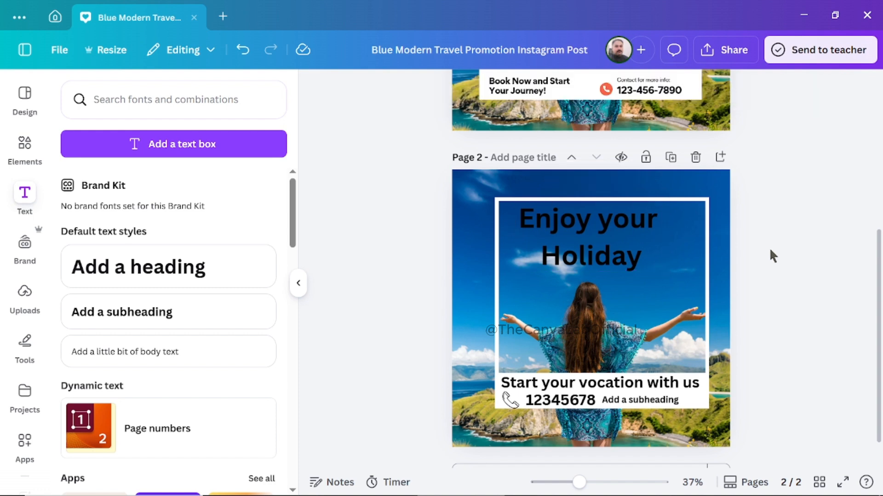
Try vivid red on the heading, settle on white as its text color, and keep it bold.
click(613, 260)
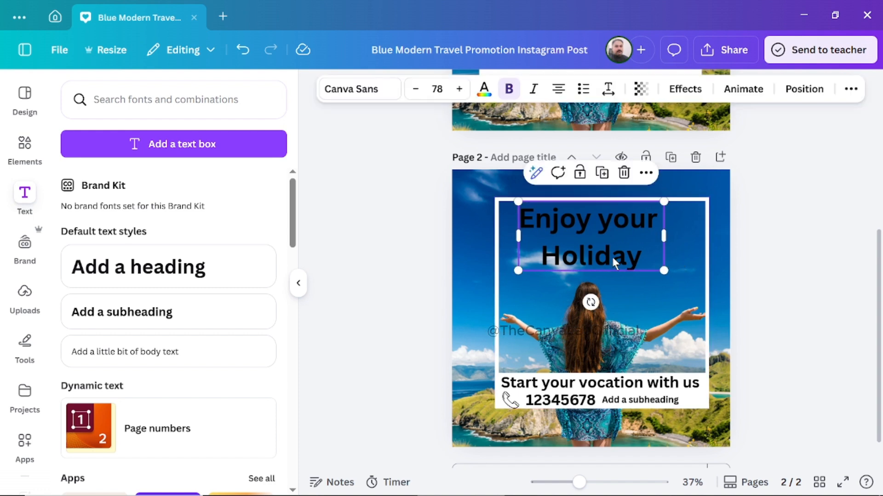
click(484, 90)
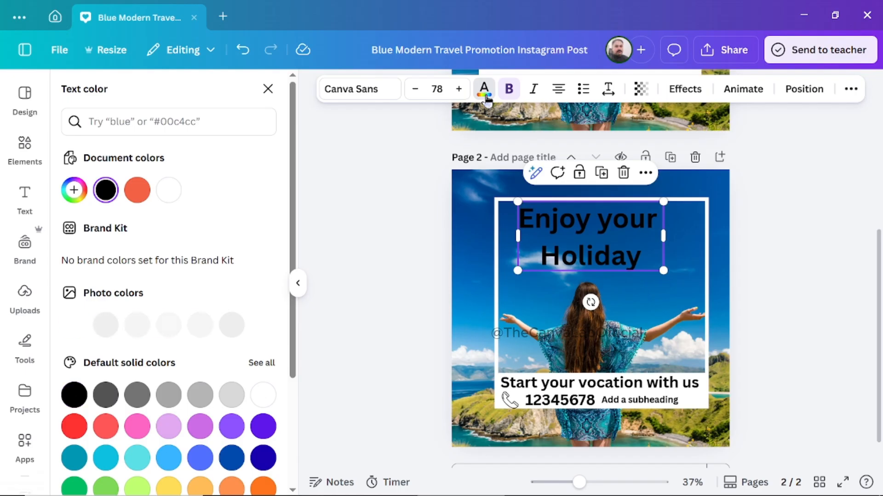
click(139, 193)
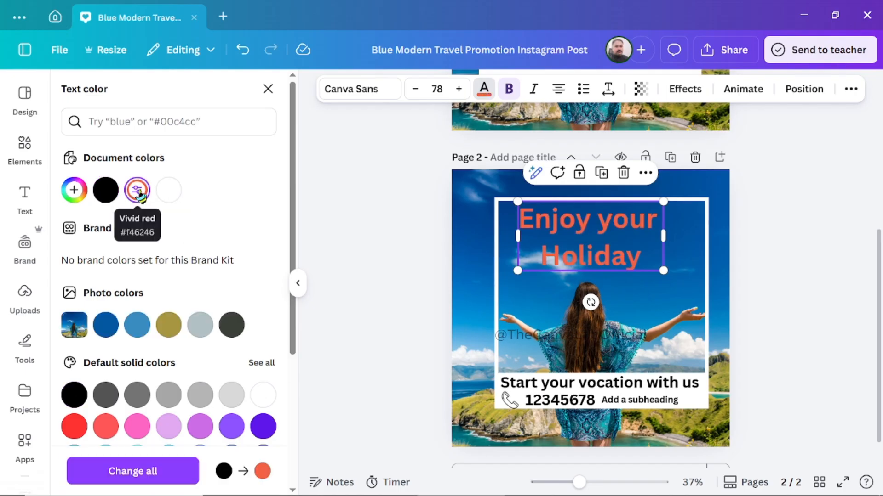
click(166, 193)
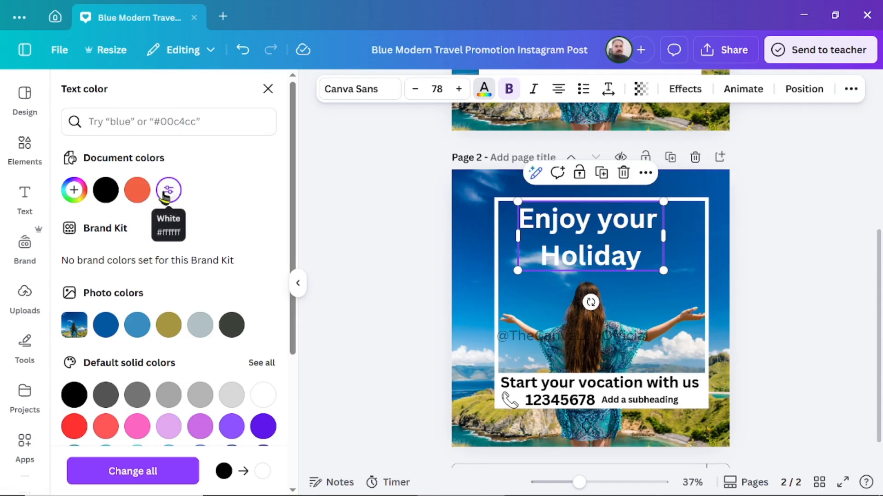
click(508, 91)
click(508, 91)
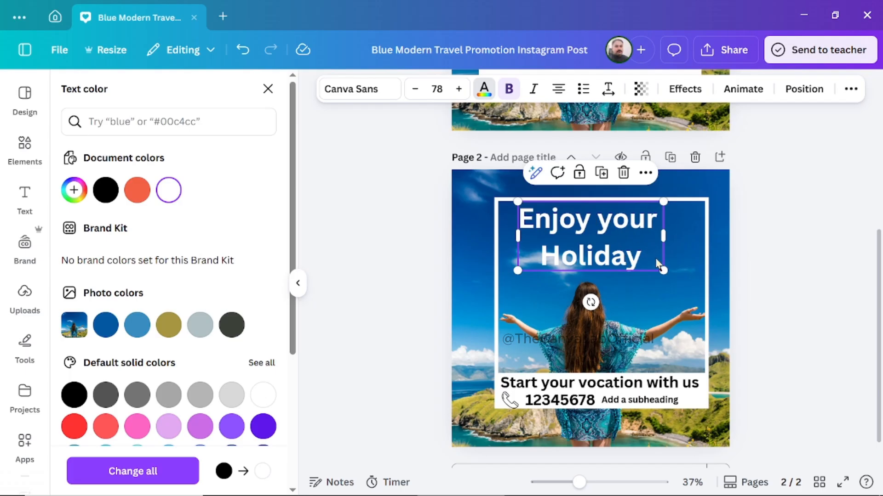
Reduce the heading's line spacing so its two lines sit closer together.
click(609, 90)
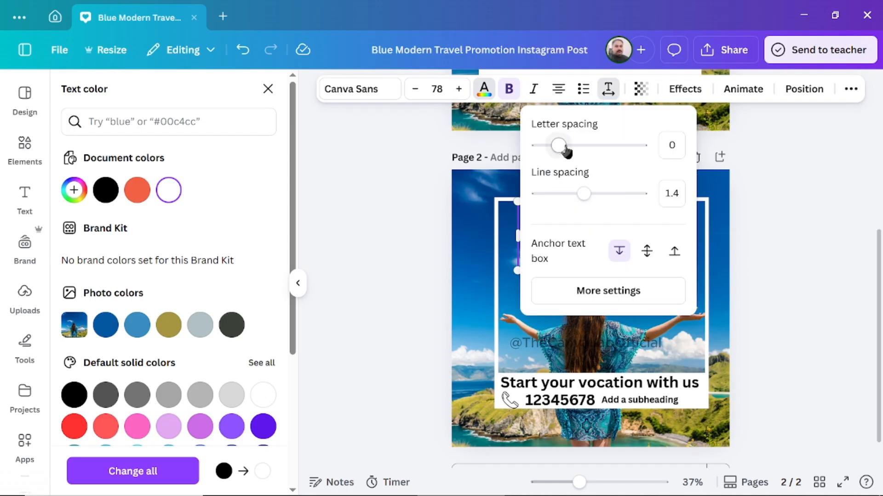
drag(584, 198, 571, 199)
key(Escape)
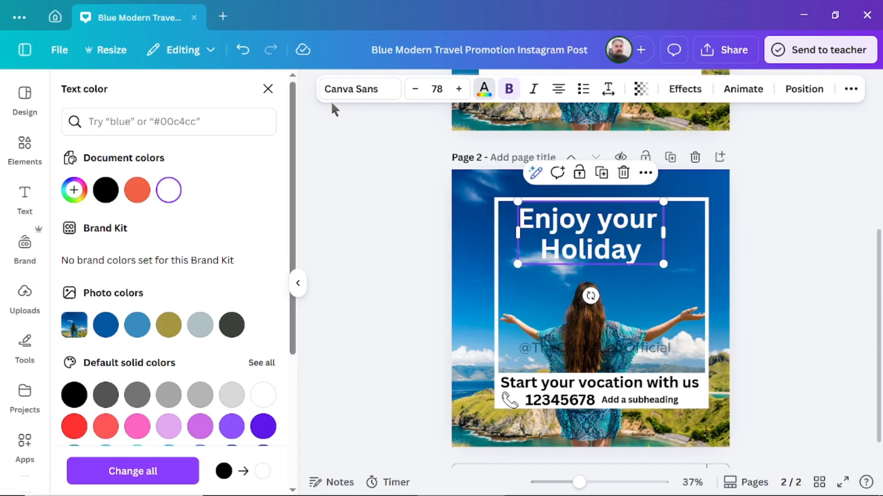
Change the heading's font to Intro Rust and enlarge it to size 90.7 so it spans the white frame.
click(386, 90)
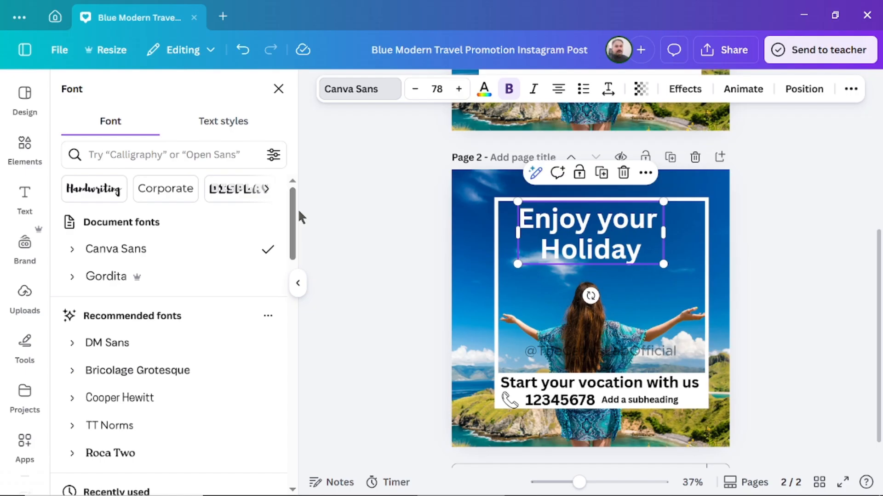
drag(294, 211, 297, 283)
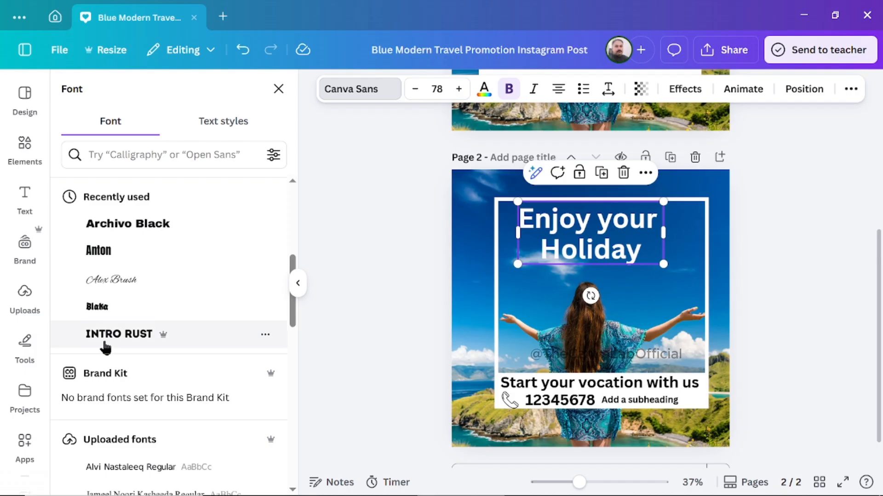
click(120, 337)
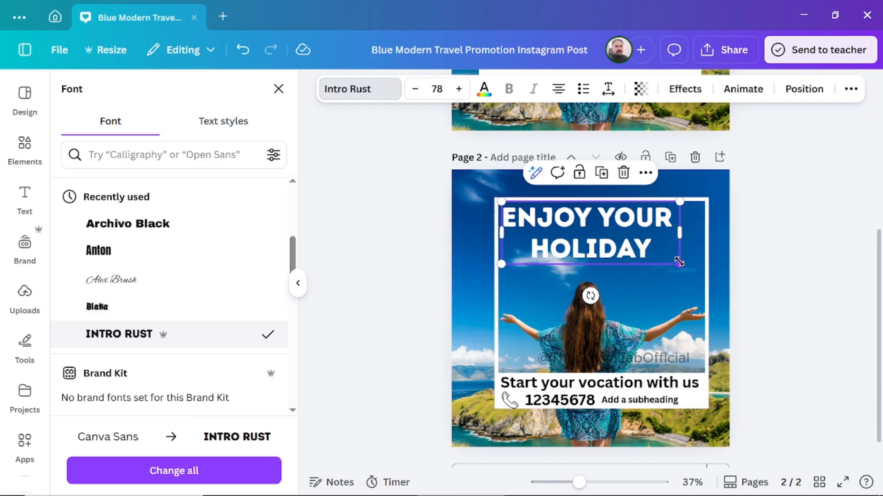
drag(679, 262, 709, 271)
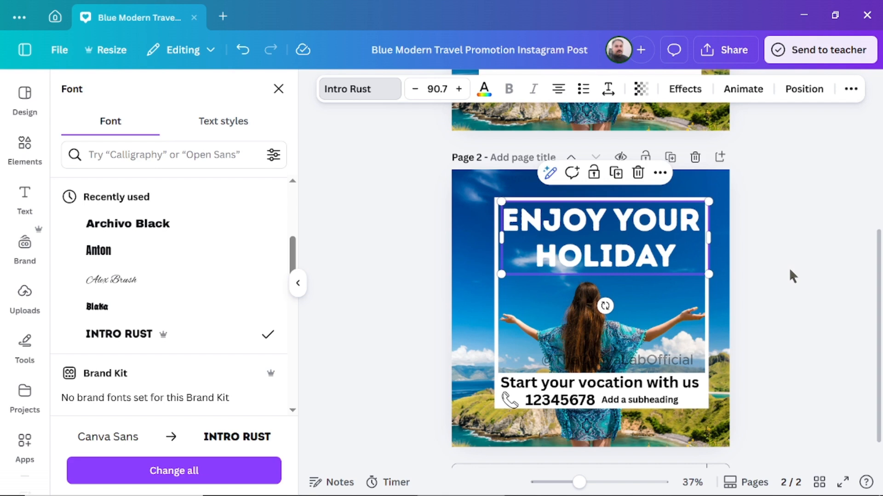
click(806, 260)
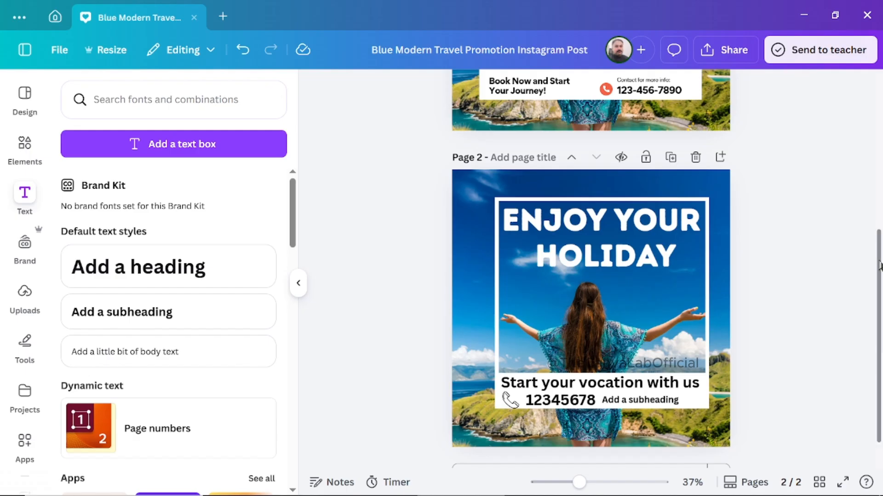
Add a blank third page after page 2 and fill its background with the gray olive photo color #a79641.
drag(880, 266, 880, 152)
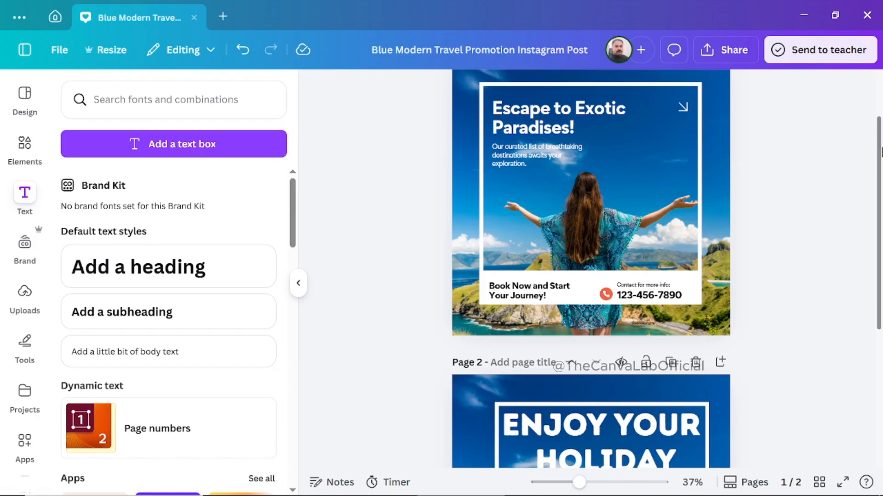
drag(882, 152, 881, 279)
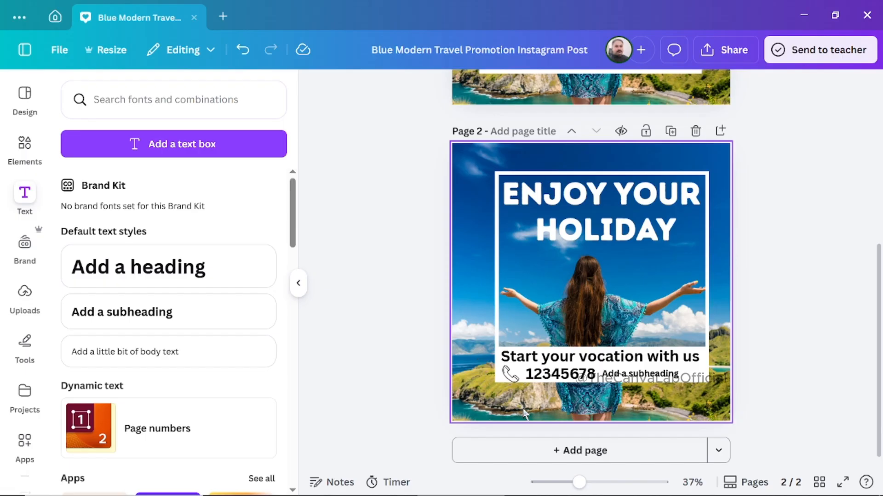
click(622, 455)
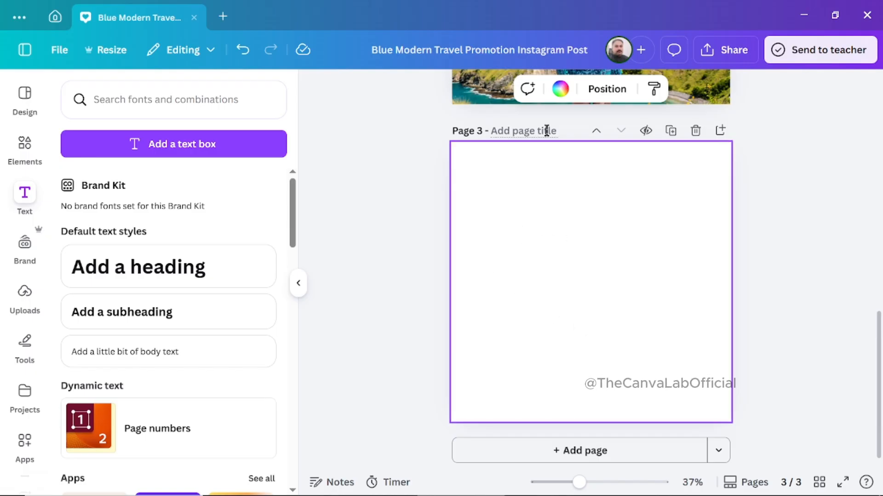
click(560, 91)
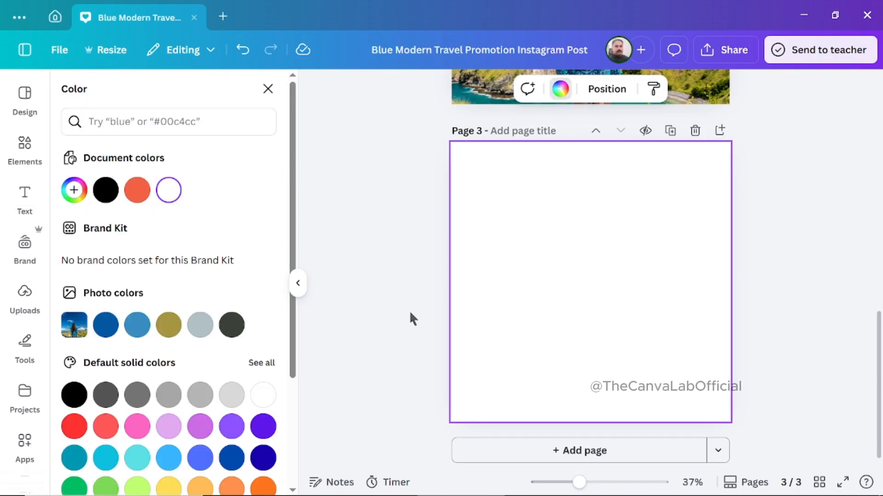
click(169, 329)
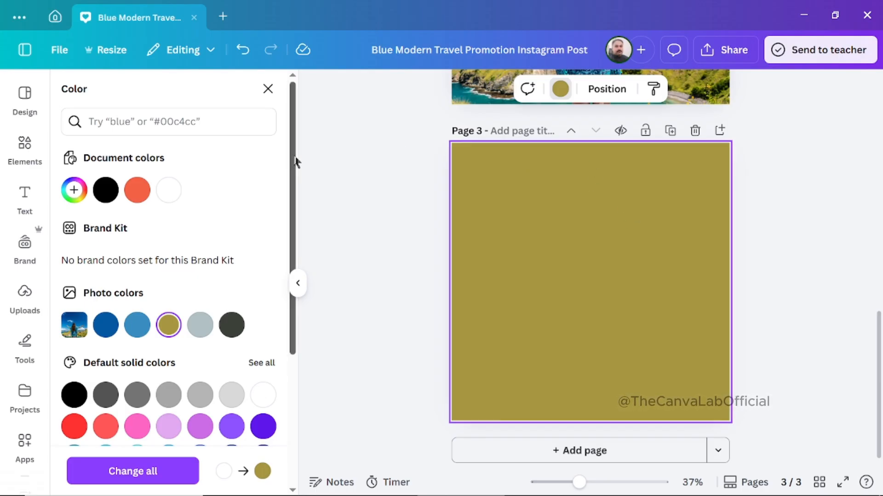
Fill page 3's background with the default red-to-orange gradient, try its linear and centered circular styles, and keep the circular style starting at the upper-left corner.
scroll(295, 162, down, 5)
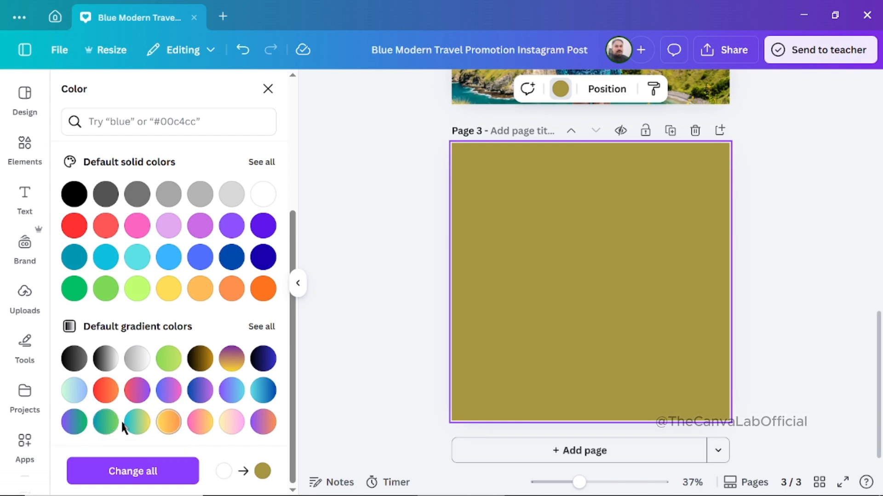
click(107, 391)
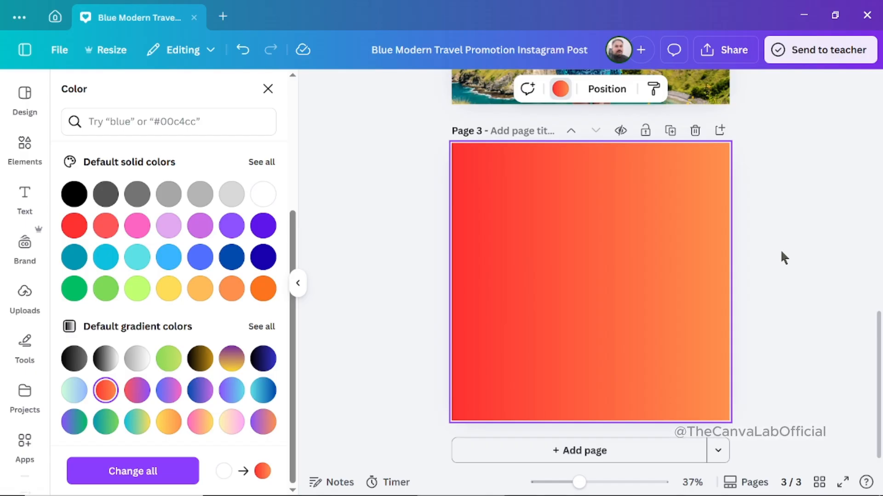
drag(297, 248, 295, 74)
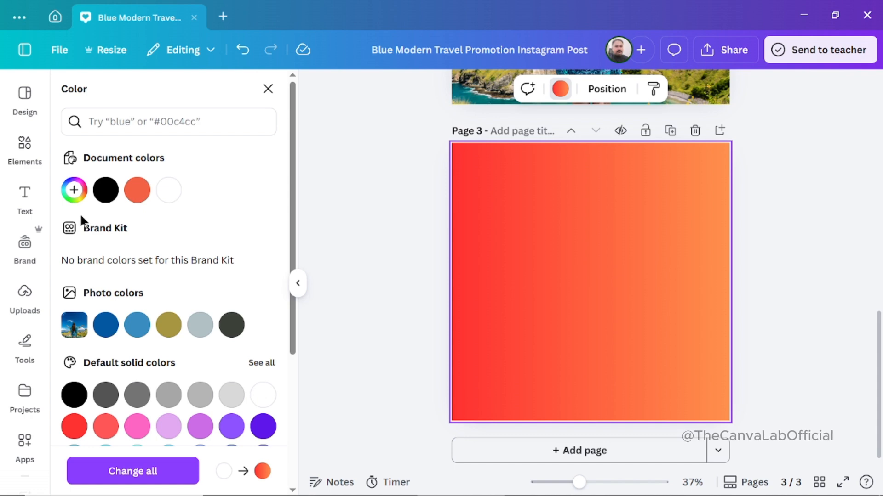
click(74, 200)
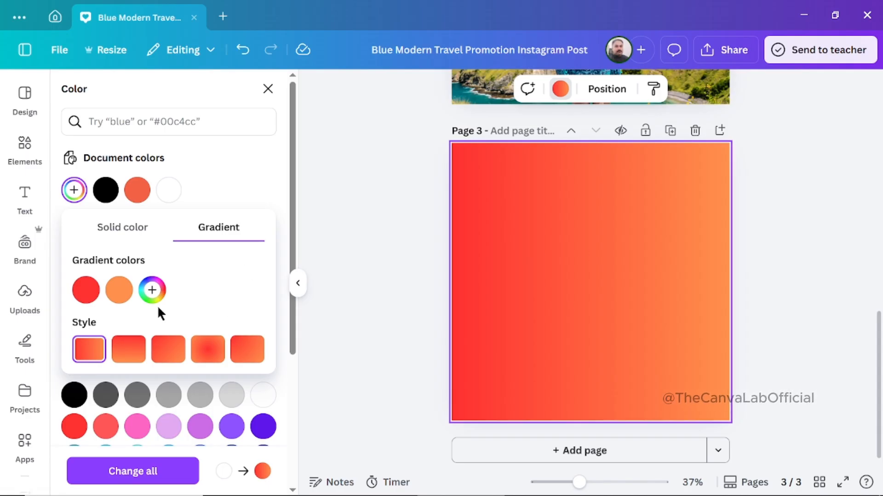
click(125, 351)
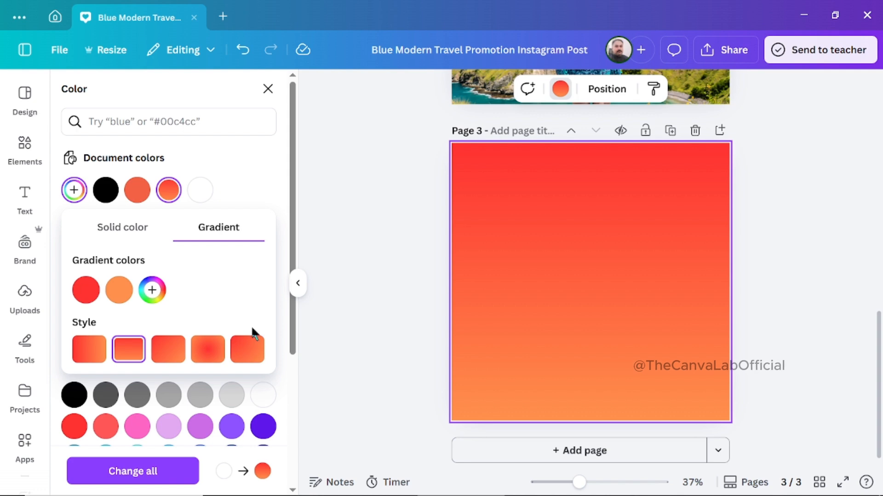
click(167, 354)
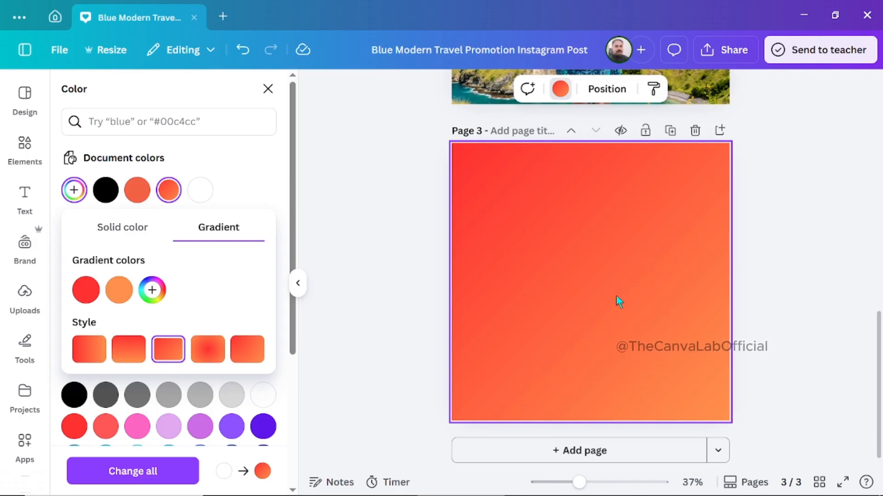
click(209, 353)
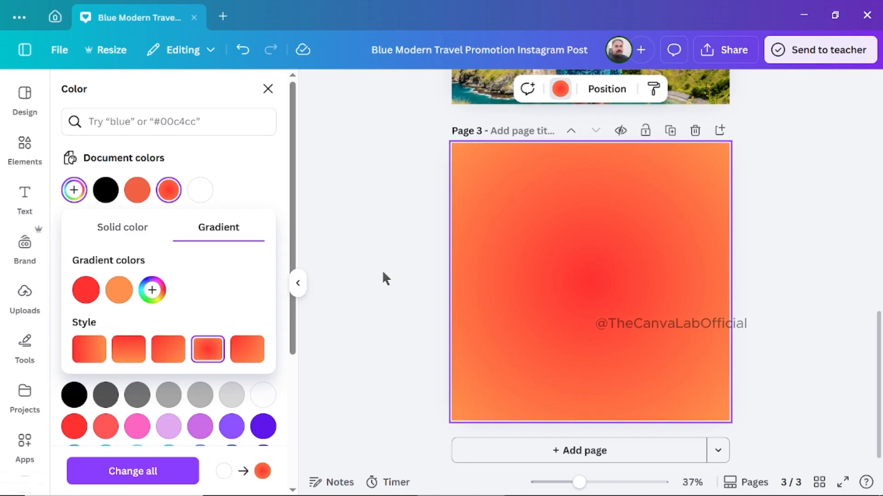
click(250, 353)
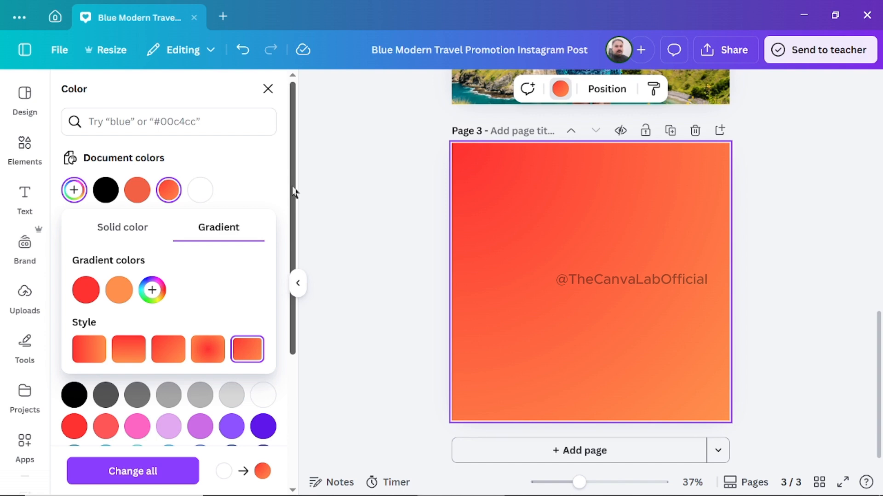
drag(291, 193, 292, 287)
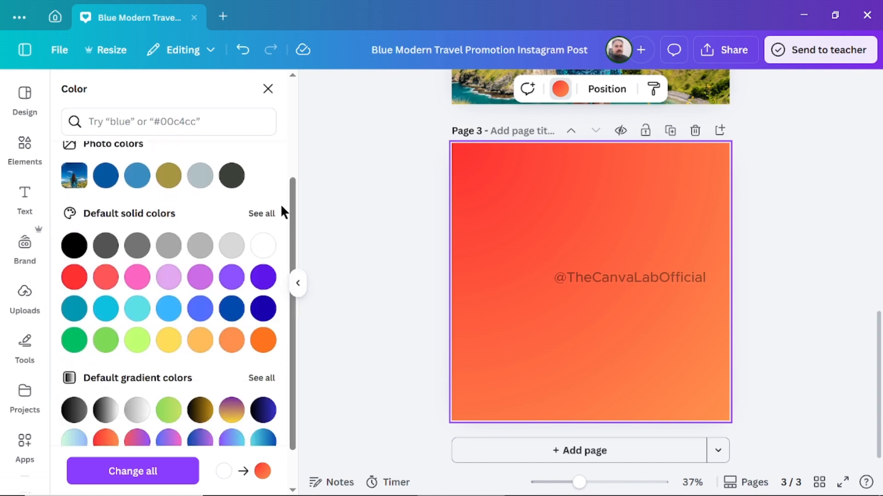
drag(294, 240, 297, 92)
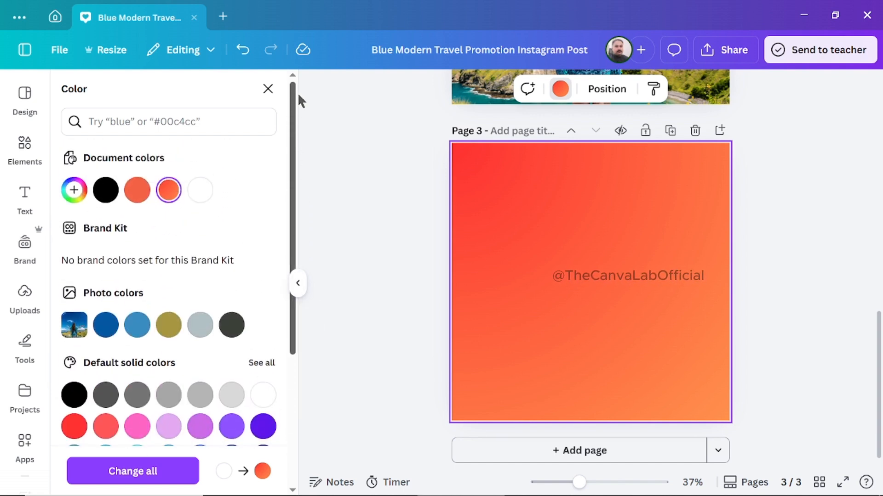
click(268, 89)
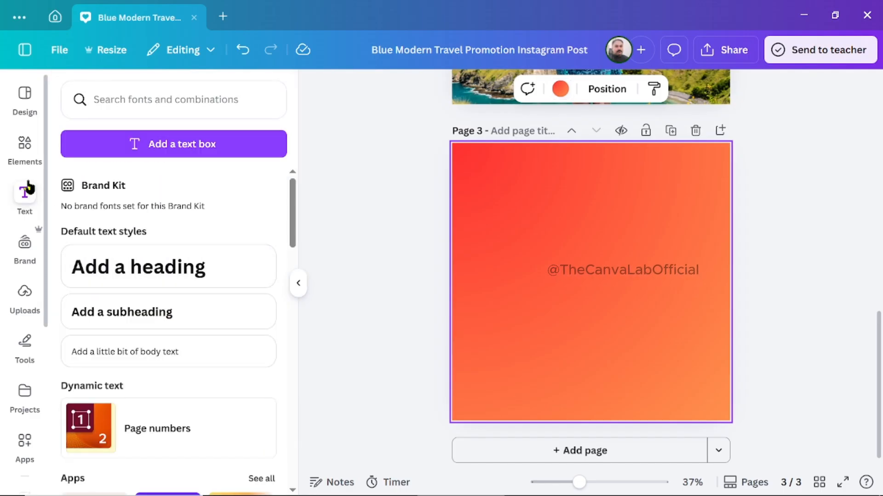
Clear the previous elements search and search the elements for "car".
click(23, 146)
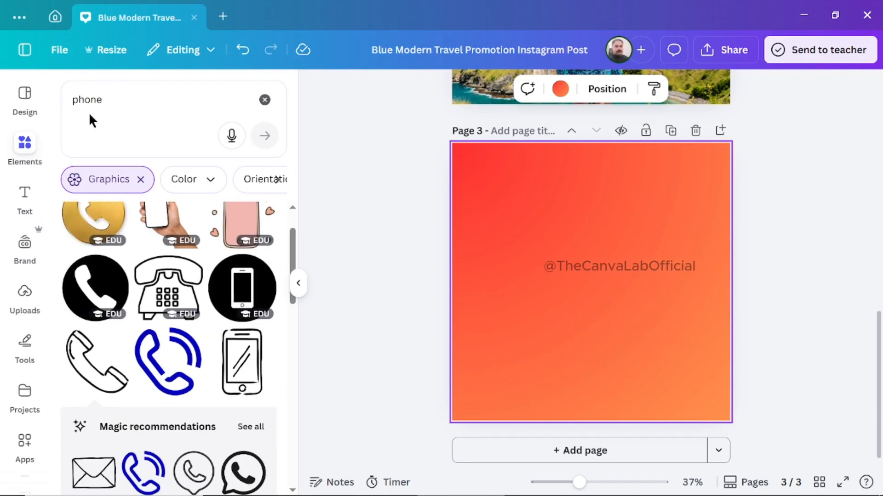
click(265, 100)
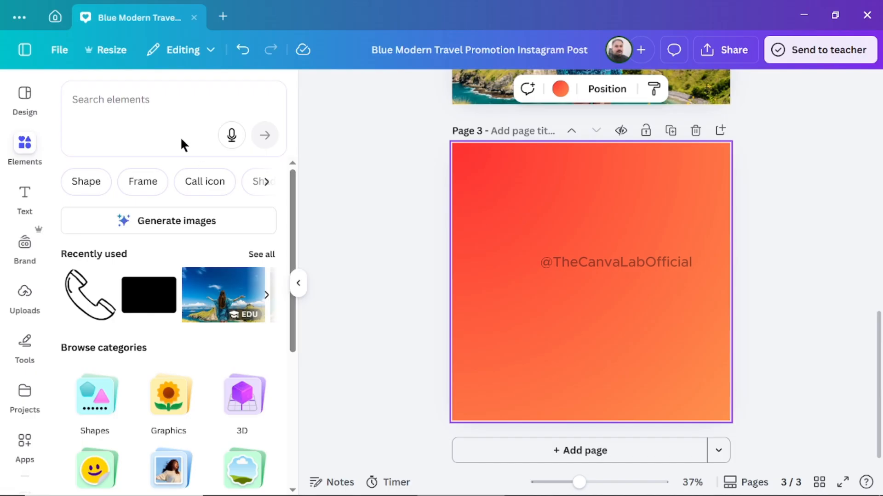
click(96, 103)
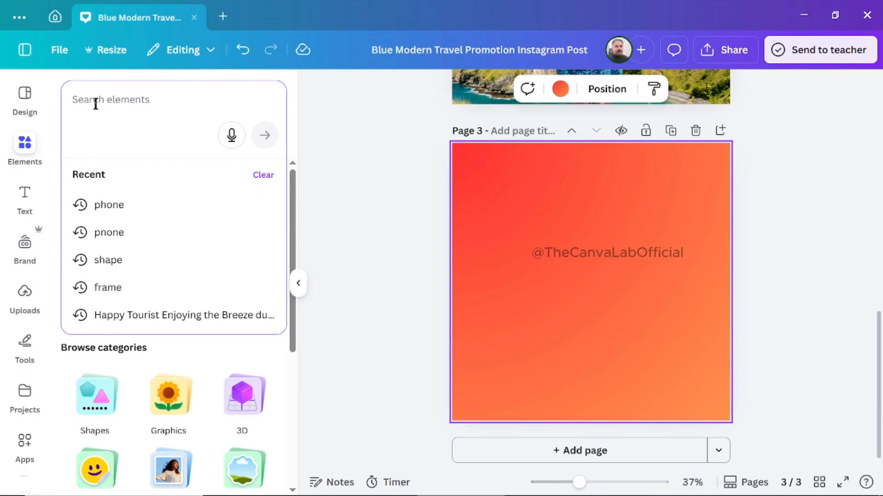
text(car)
key(Return)
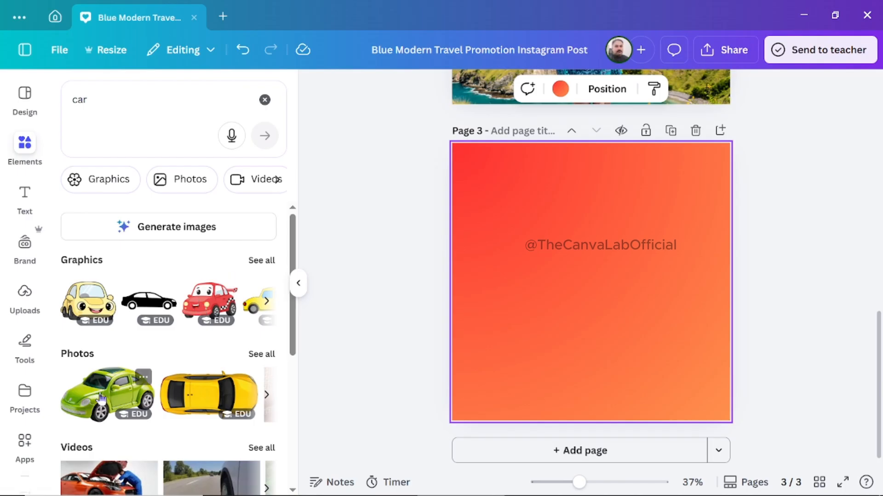
click(113, 392)
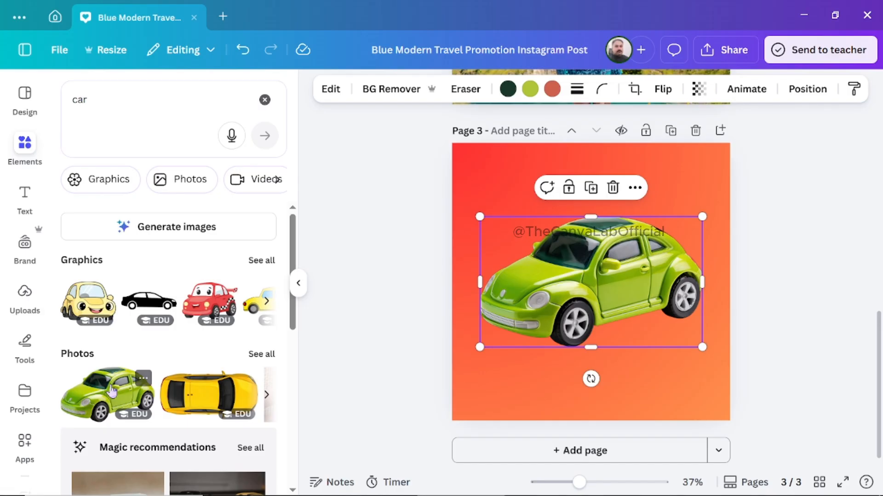
click(332, 90)
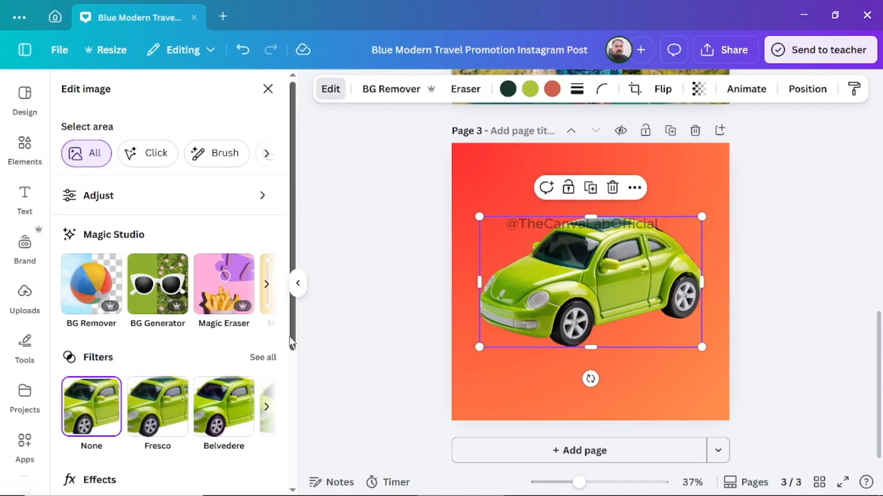
drag(291, 343, 306, 319)
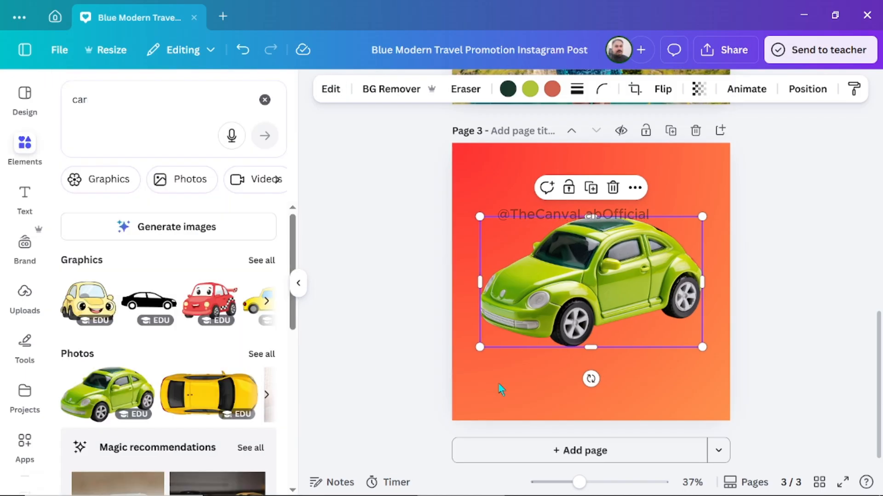
click(612, 188)
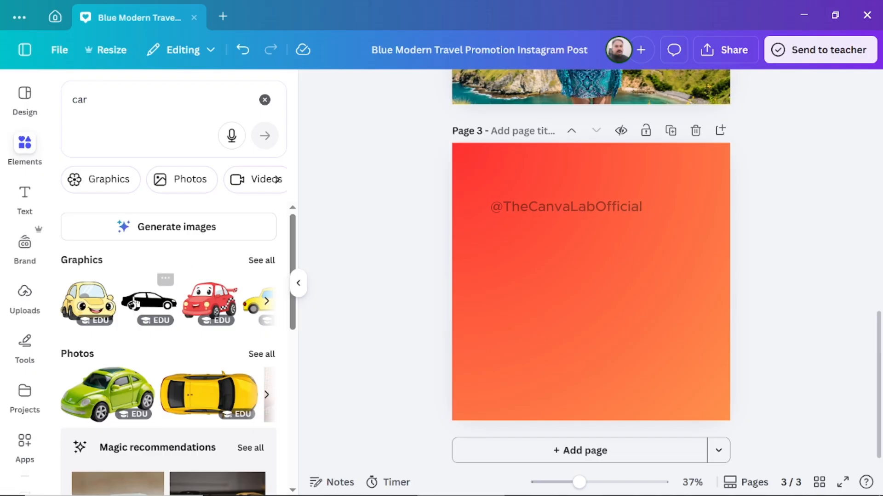
Add the yellow cartoon car graphic with blue windows to page 3, enlarge it across most of the page, and center it.
click(264, 260)
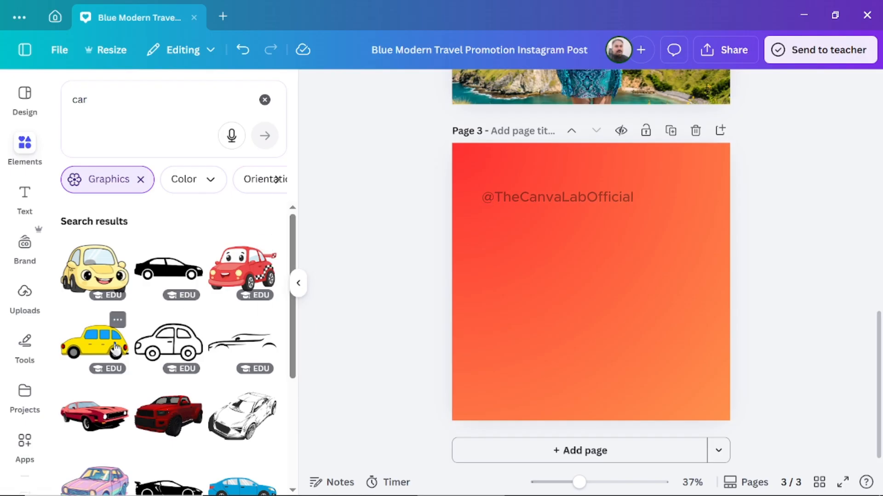
click(96, 343)
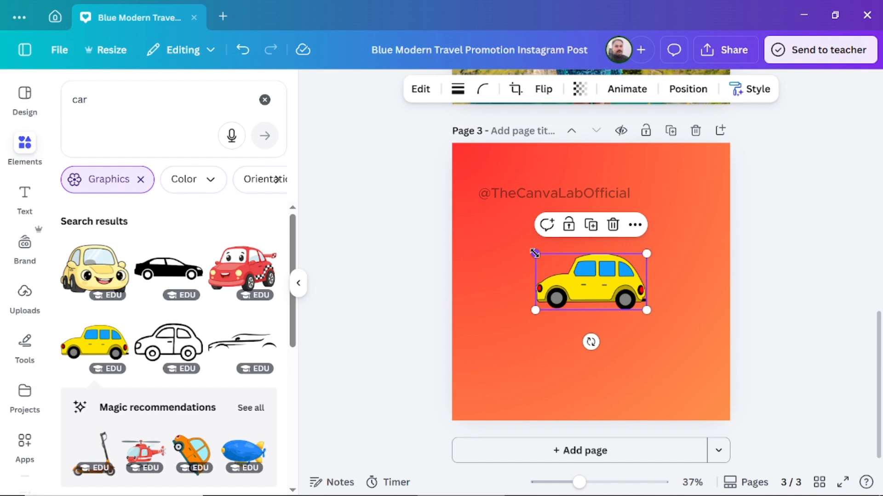
drag(534, 253, 458, 210)
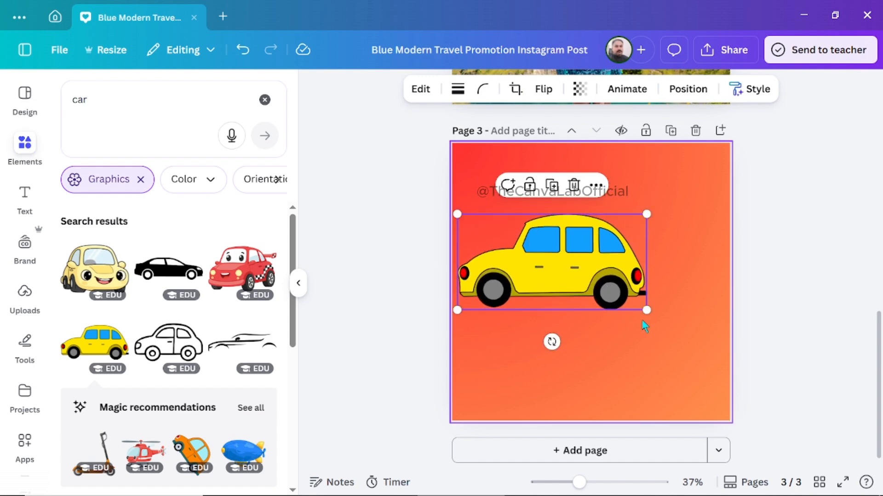
drag(646, 310, 694, 332)
click(809, 304)
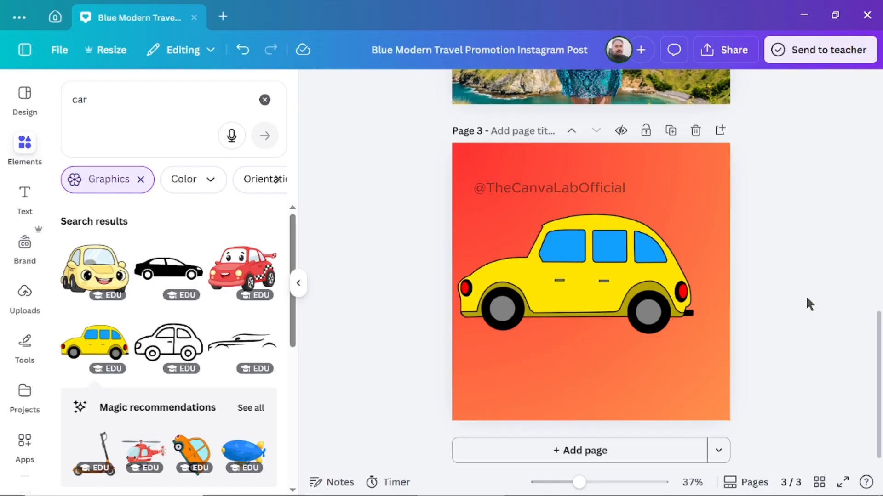
click(591, 281)
drag(592, 281, 598, 281)
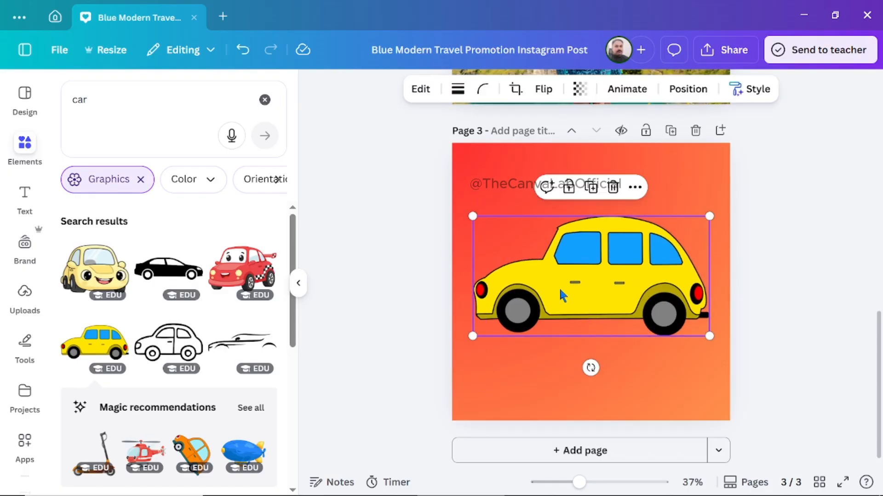
Apply the handmade Scrapbook style from Style Match to the yellow car.
click(420, 90)
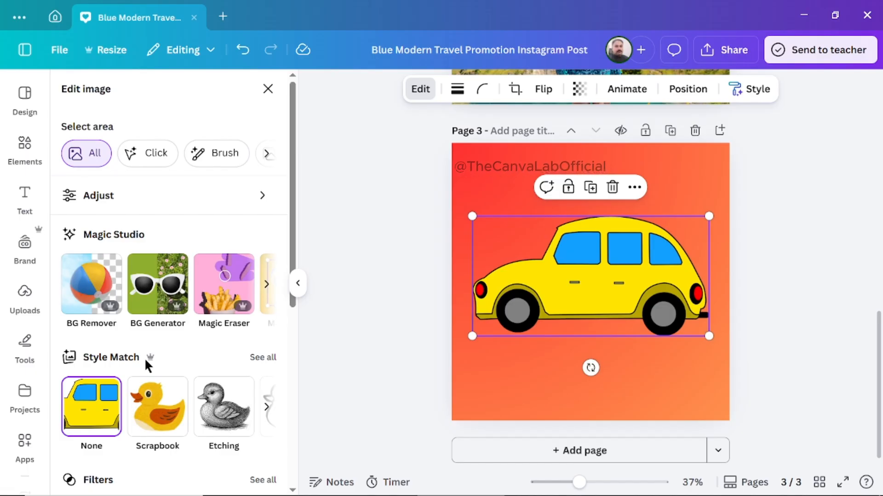
click(263, 358)
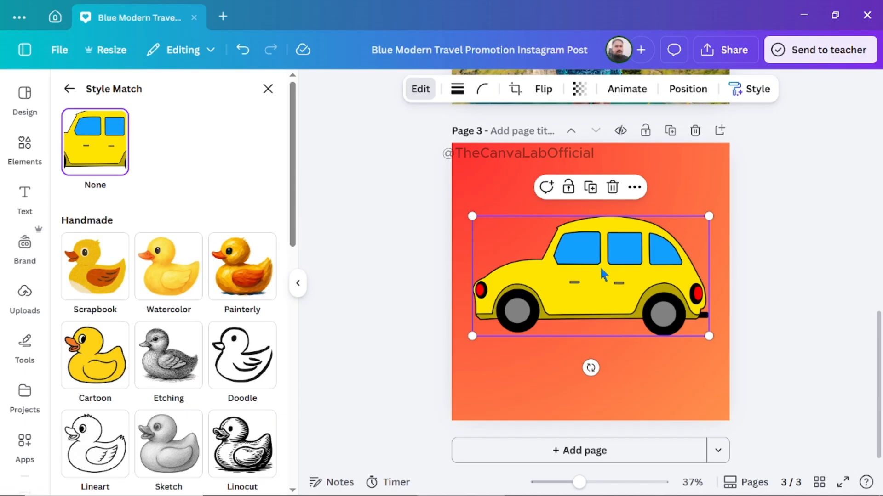
click(106, 266)
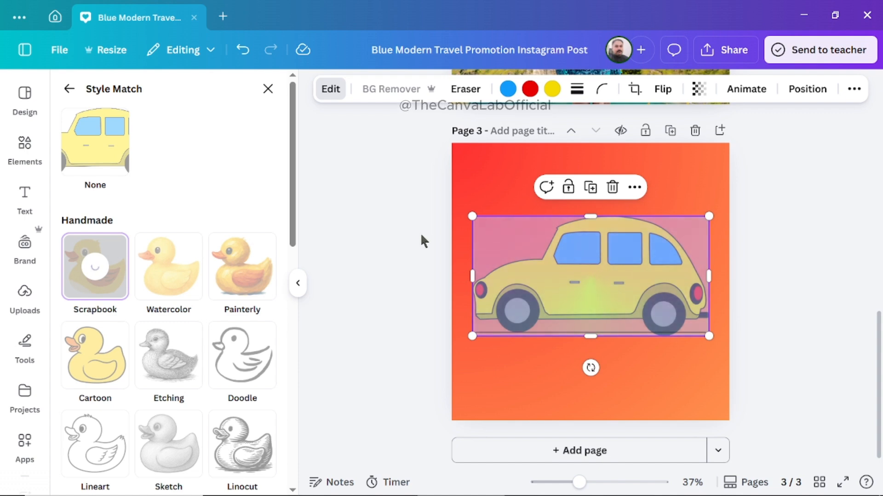
drag(807, 245, 850, 343)
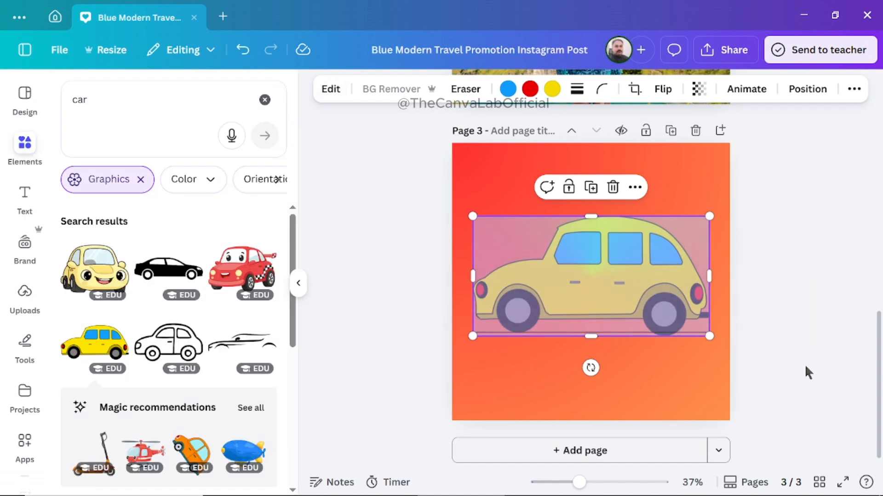
click(806, 294)
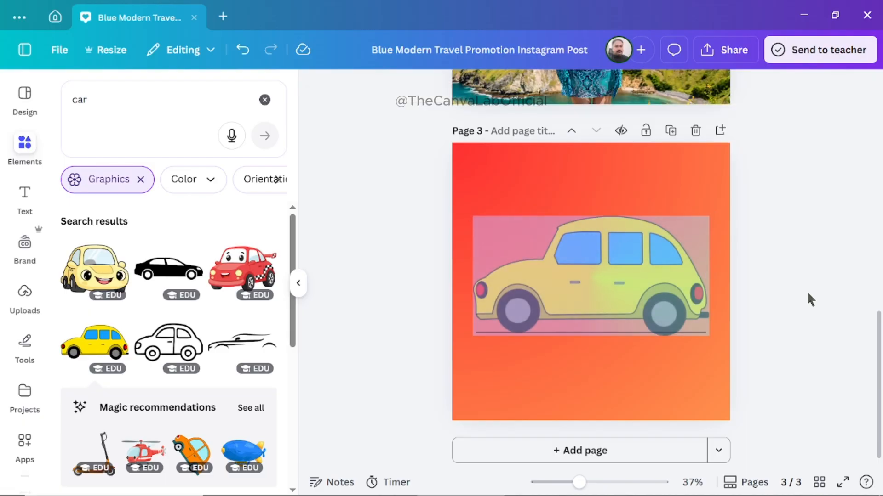
click(641, 253)
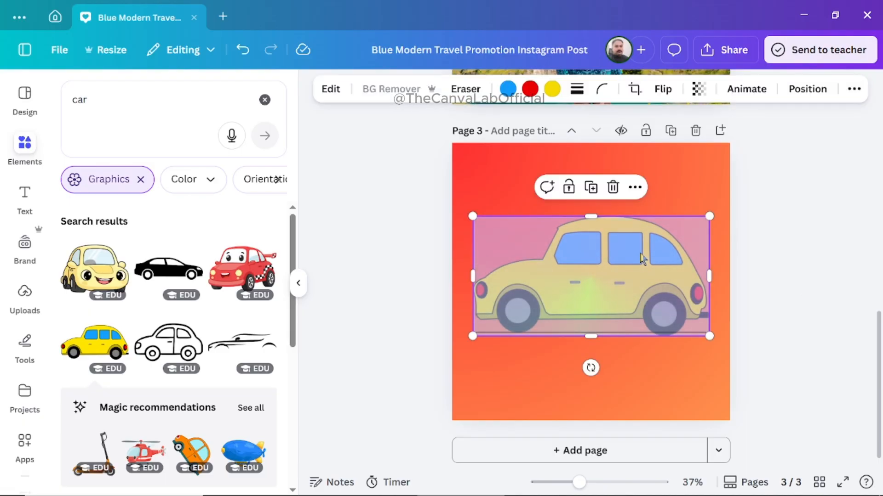
click(382, 299)
Select the yellow car again and reopen its full list of Style Match styles.
click(612, 257)
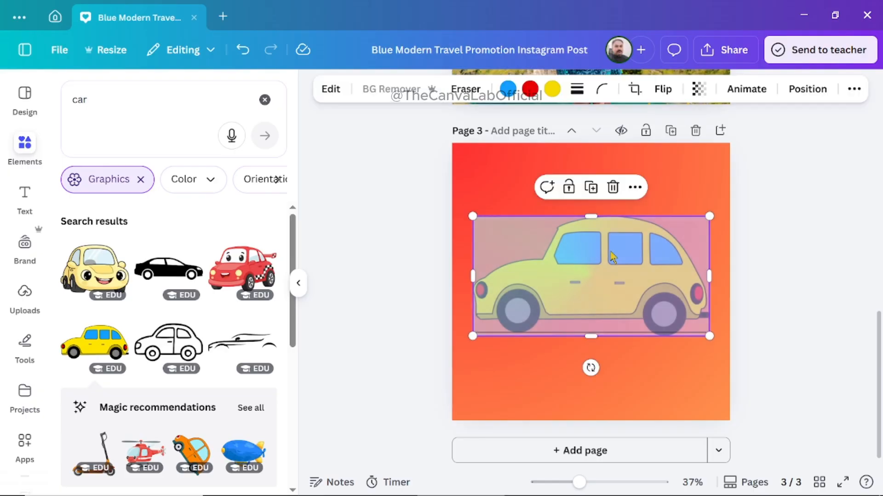
click(331, 90)
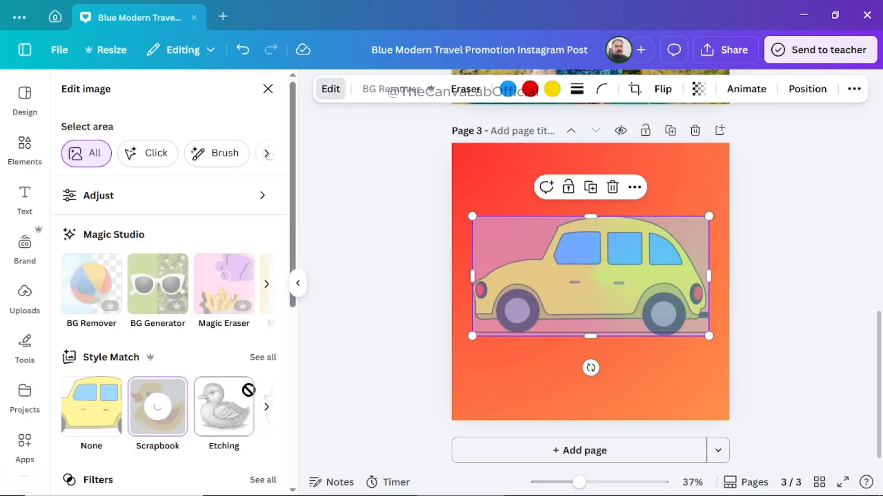
click(268, 363)
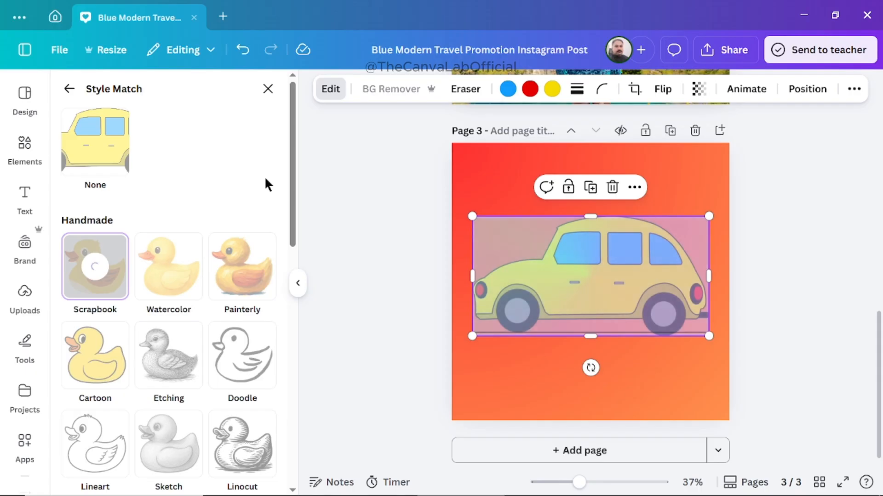
mouse_move(295, 182)
mouse_down()
mouse_move(298, 304)
mouse_move(284, 183)
mouse_up()
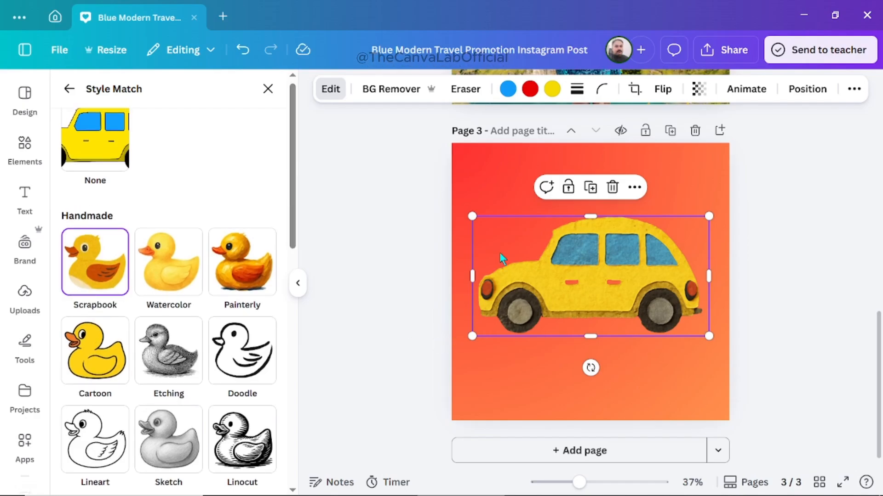
Resize the Scrapbook-style car to nearly the page's full width and place it so its frame meets the page's right edge.
drag(472, 216, 366, 161)
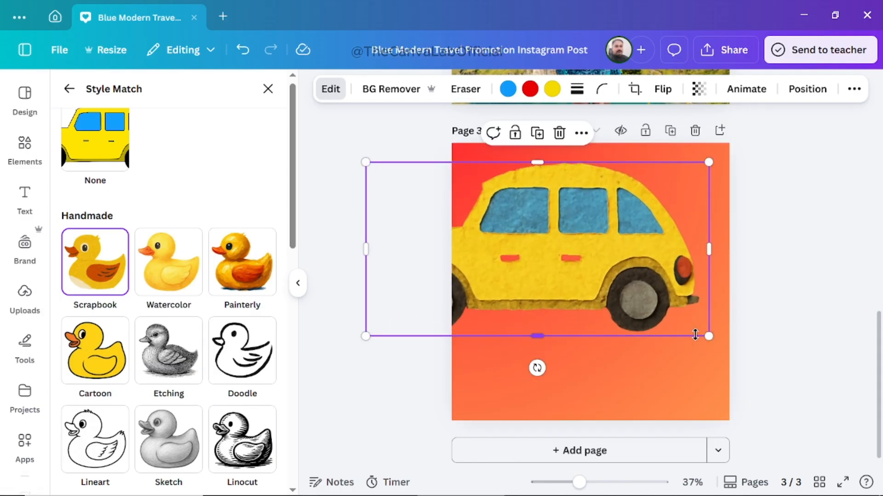
mouse_move(708, 336)
mouse_down()
mouse_move(849, 394)
mouse_move(843, 401)
mouse_move(698, 331)
mouse_up()
drag(539, 247, 591, 268)
drag(419, 182, 489, 215)
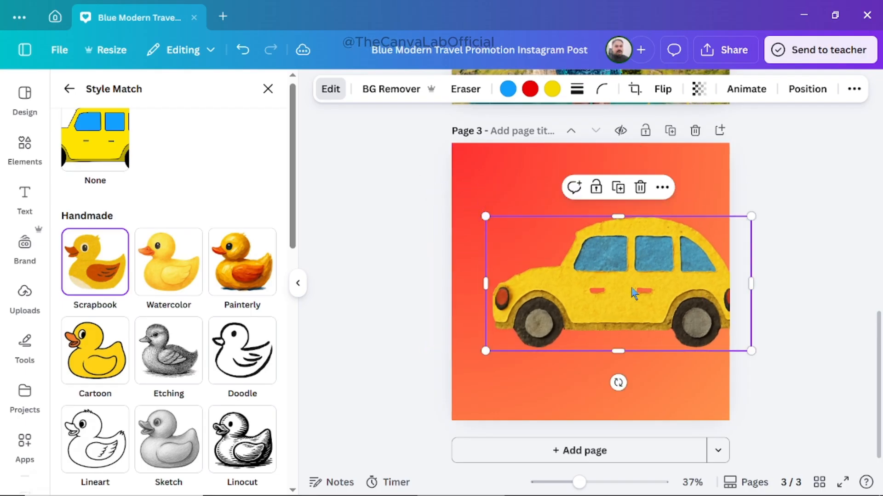
drag(627, 287, 607, 280)
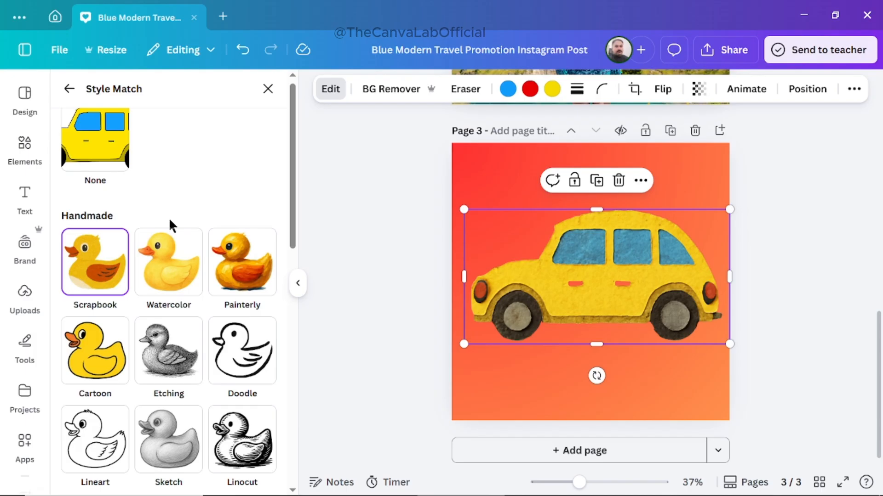
Apply the handmade Watercolor style from Style Match to the car.
click(166, 266)
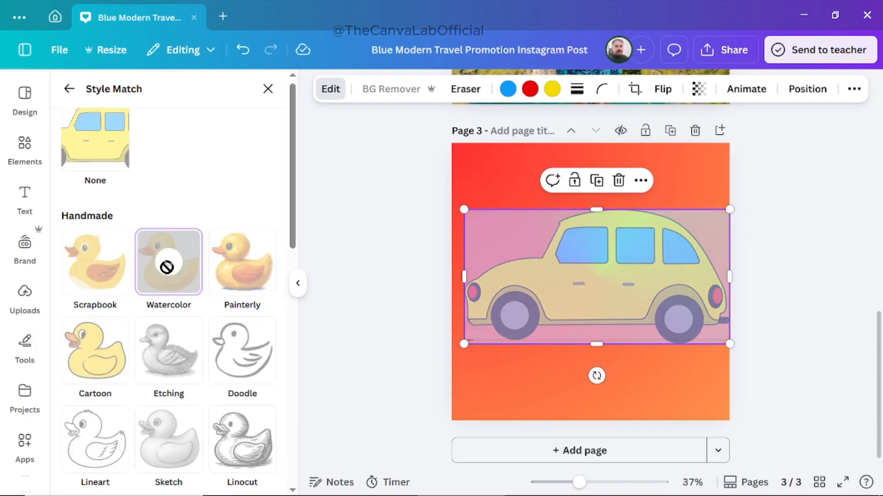